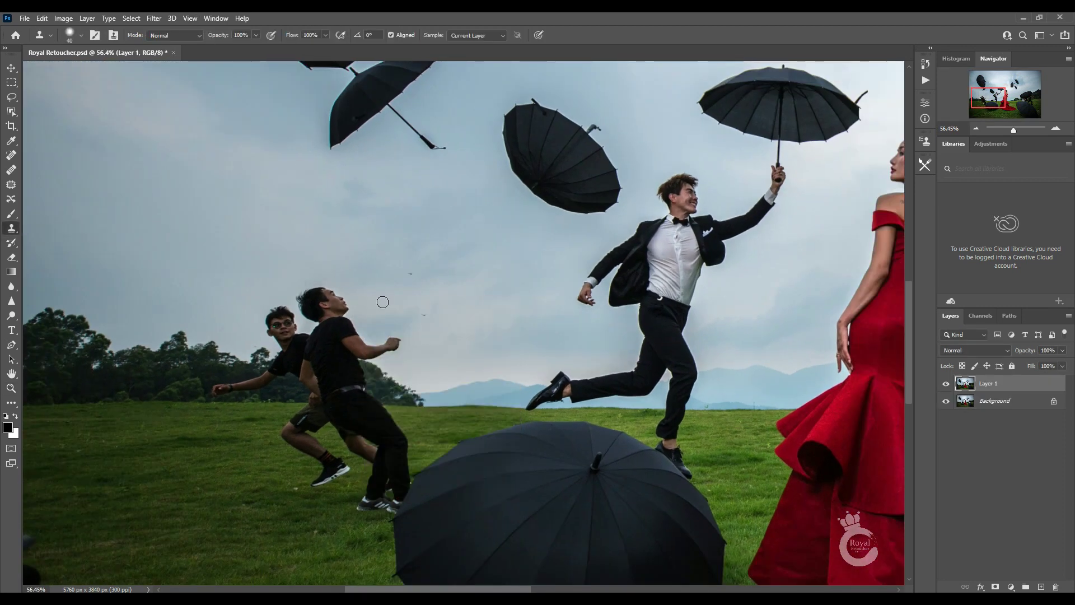
Clone sky, trees and grass over the first black-shirted man's head, neck and arm.
{"action": "mouse_move", "coordinate": [344, 303]}
{"action": "left_mouse_down"}
{"action": "mouse_move", "coordinate": [301, 300]}
{"action": "mouse_move", "coordinate": [319, 323]}
{"action": "left_mouse_up"}
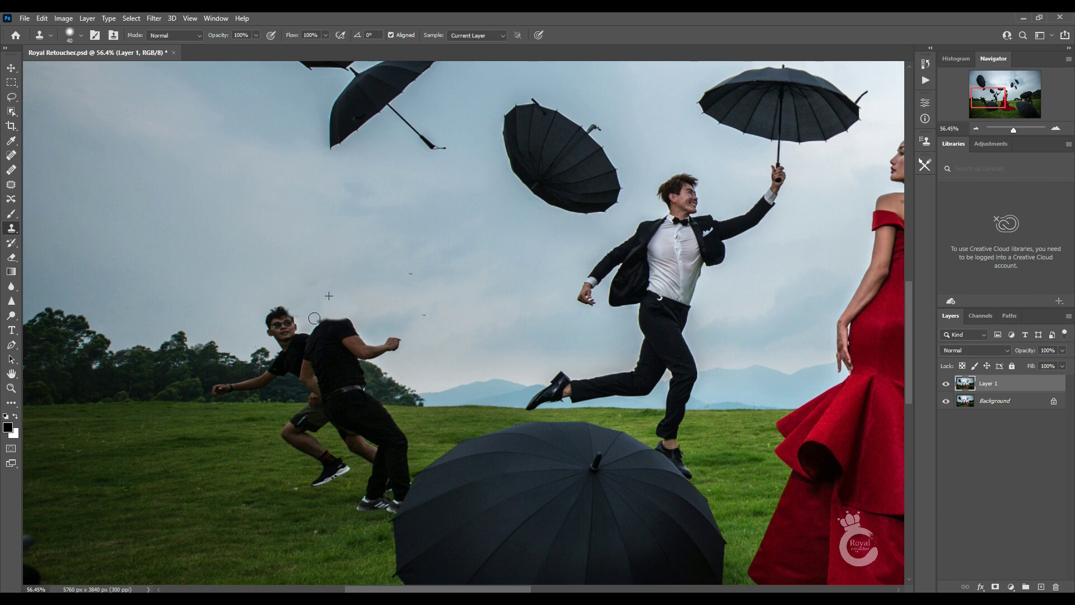
{"action": "mouse_move", "coordinate": [437, 335]}
{"action": "left_mouse_down"}
{"action": "mouse_move", "coordinate": [331, 321]}
{"action": "mouse_move", "coordinate": [308, 351]}
{"action": "mouse_move", "coordinate": [359, 347]}
{"action": "left_mouse_up"}
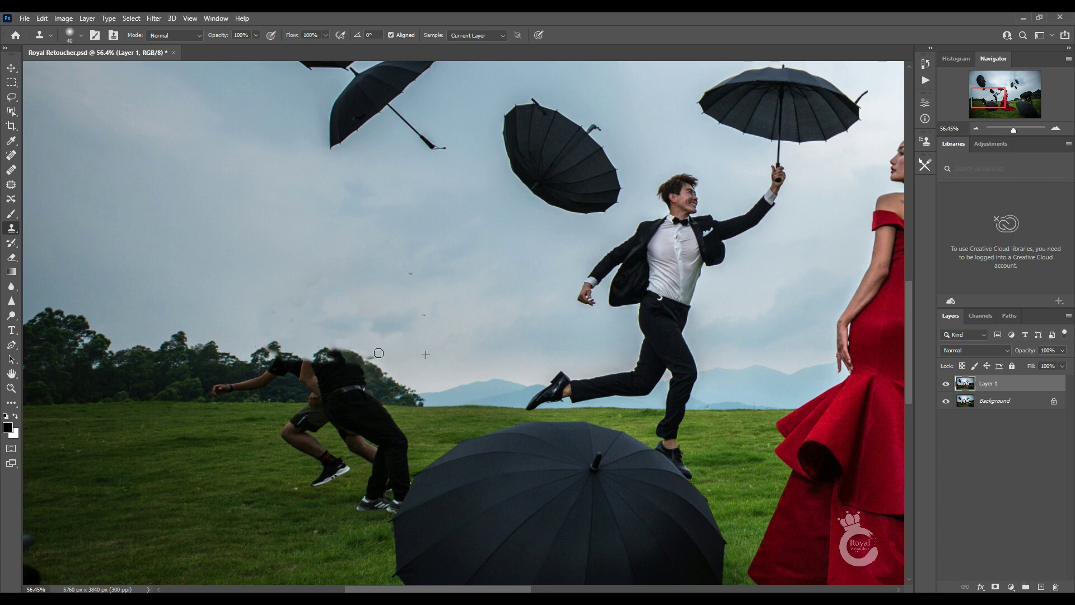
{"action": "scroll", "coordinate": [176, 354], "scroll_direction": "down", "scroll_amount": 2}
{"action": "mouse_move", "coordinate": [254, 356]}
{"action": "left_mouse_down"}
{"action": "mouse_move", "coordinate": [366, 354]}
{"action": "mouse_move", "coordinate": [325, 350]}
{"action": "mouse_move", "coordinate": [358, 370]}
{"action": "left_mouse_up"}
{"action": "left_click", "coordinate": [289, 370], "text": "alt"}
{"action": "left_click_drag", "start_coordinate": [434, 371], "coordinate": [410, 372]}
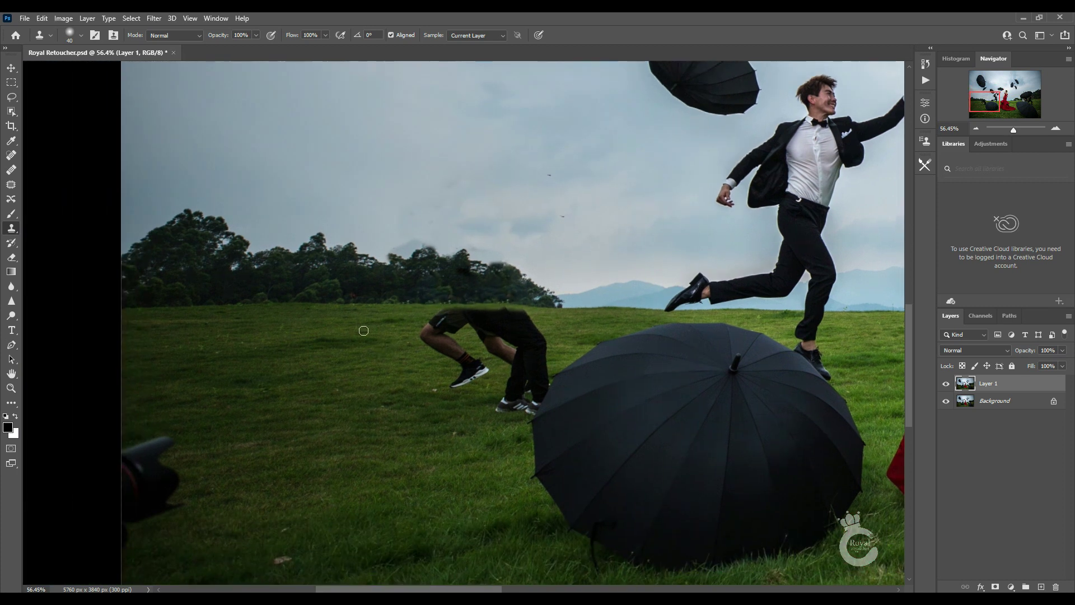
Clone grass over the crouching man's head and legs, resizing the brush as needed.
{"action": "mouse_move", "coordinate": [455, 319]}
{"action": "left_mouse_down"}
{"action": "mouse_move", "coordinate": [492, 322]}
{"action": "mouse_move", "coordinate": [423, 347]}
{"action": "mouse_move", "coordinate": [518, 336]}
{"action": "mouse_move", "coordinate": [535, 316]}
{"action": "mouse_move", "coordinate": [524, 392]}
{"action": "left_mouse_up"}
{"action": "mouse_move", "coordinate": [532, 335]}
{"action": "left_mouse_down"}
{"action": "mouse_move", "coordinate": [541, 353]}
{"action": "mouse_move", "coordinate": [527, 403]}
{"action": "left_mouse_up"}
{"action": "right_click", "coordinate": [532, 398]}
{"action": "key", "text": "Return"}
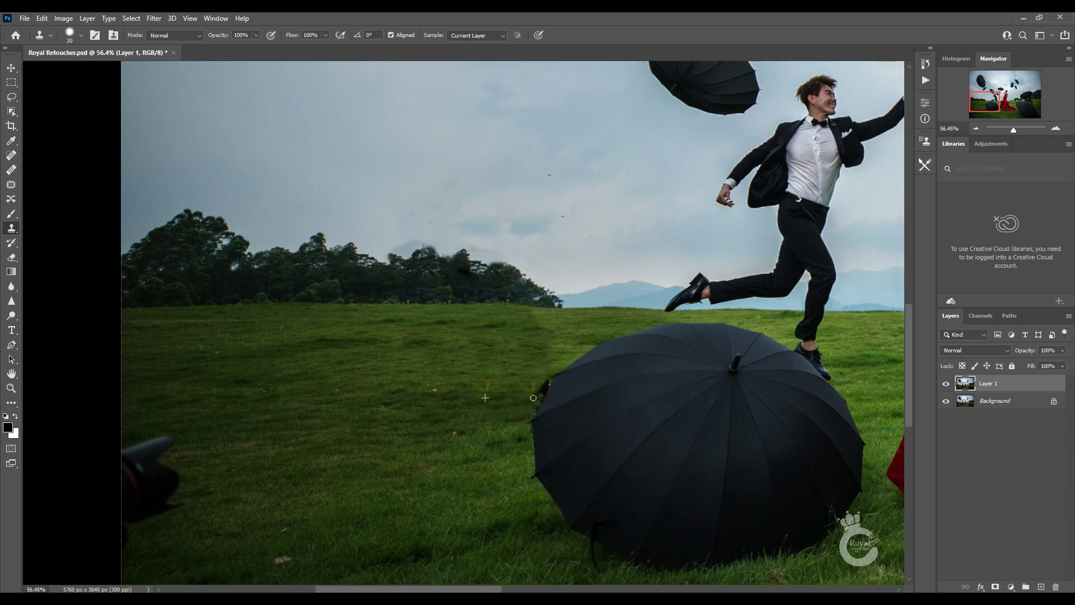
{"action": "right_click", "coordinate": [451, 388]}
{"action": "key", "text": "Return"}
Return to the Clone Stamp with a slightly smaller brush and zoom out over the photo.
{"action": "scroll", "coordinate": [303, 454], "scroll_direction": "down", "scroll_amount": 5}
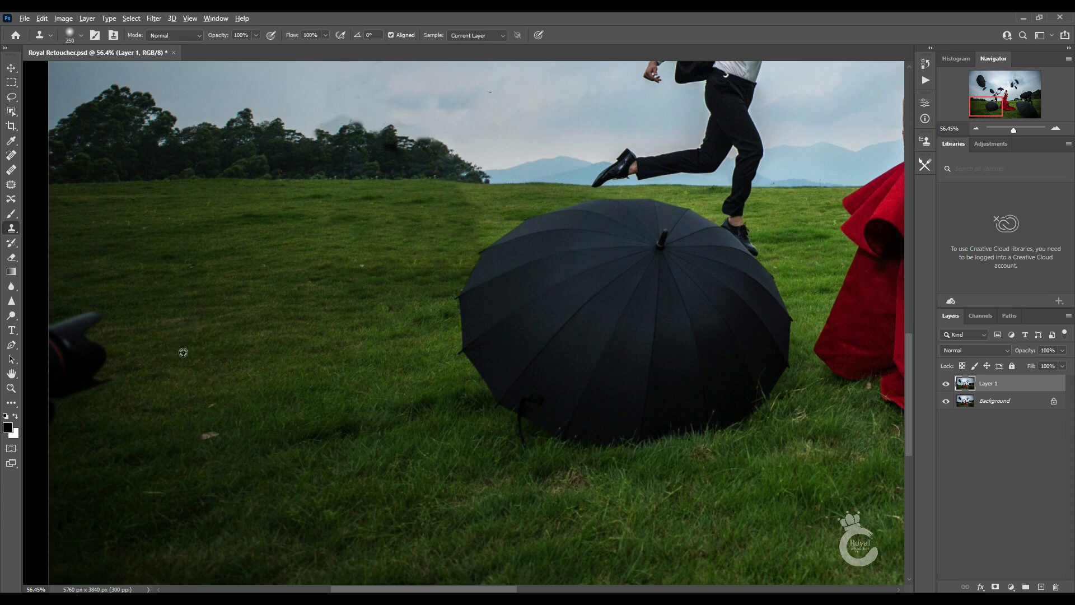
{"action": "scroll", "coordinate": [427, 305], "scroll_direction": "up", "scroll_amount": 1}
{"action": "scroll", "coordinate": [428, 305], "scroll_direction": "down", "scroll_amount": 2}
{"action": "key", "text": "p"}
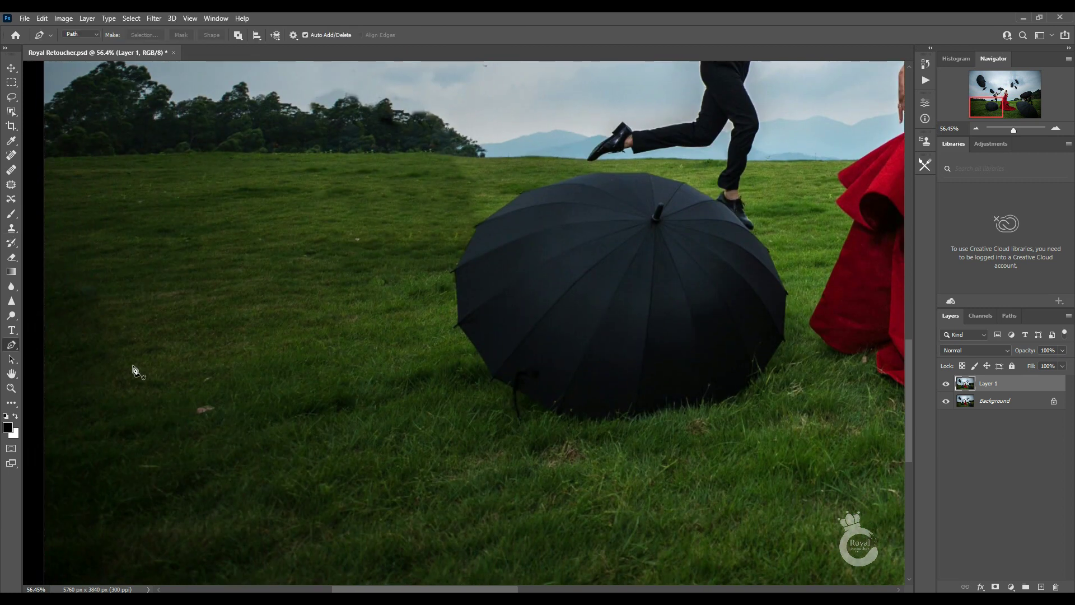
{"action": "key", "text": "s"}
{"action": "scroll", "coordinate": [147, 482], "scroll_direction": "down", "scroll_amount": 1}
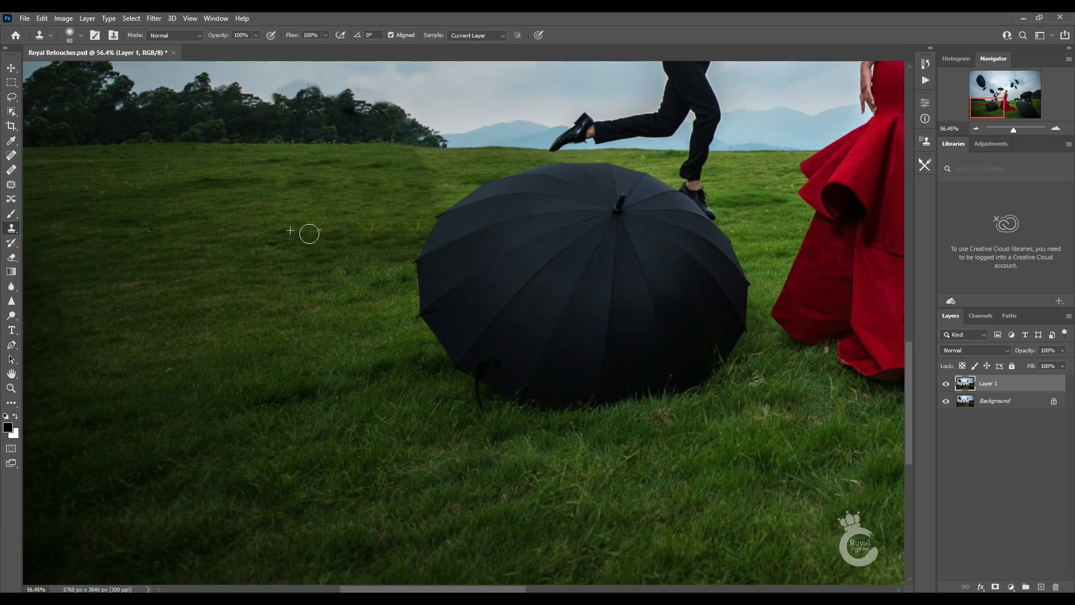
{"action": "scroll", "coordinate": [432, 312], "scroll_direction": "left", "scroll_amount": 5}
{"action": "scroll", "coordinate": [364, 317], "scroll_direction": "down", "scroll_amount": 10}
{"action": "scroll", "coordinate": [365, 317], "scroll_direction": "right", "scroll_amount": 8}
{"action": "key", "text": "bracketleft"}
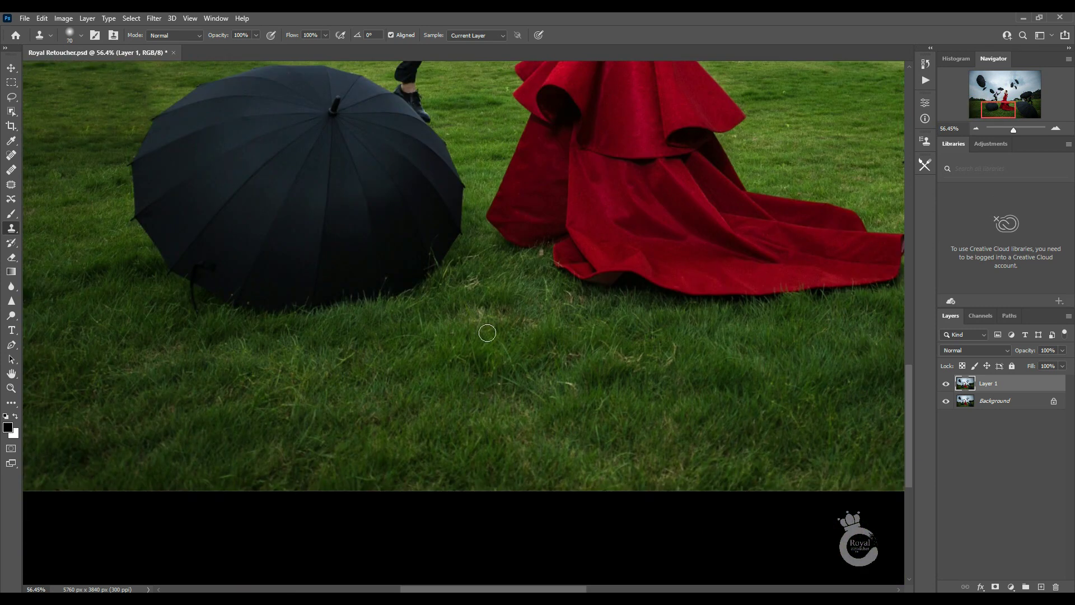
{"action": "scroll", "coordinate": [476, 283], "scroll_direction": "right", "scroll_amount": 5}
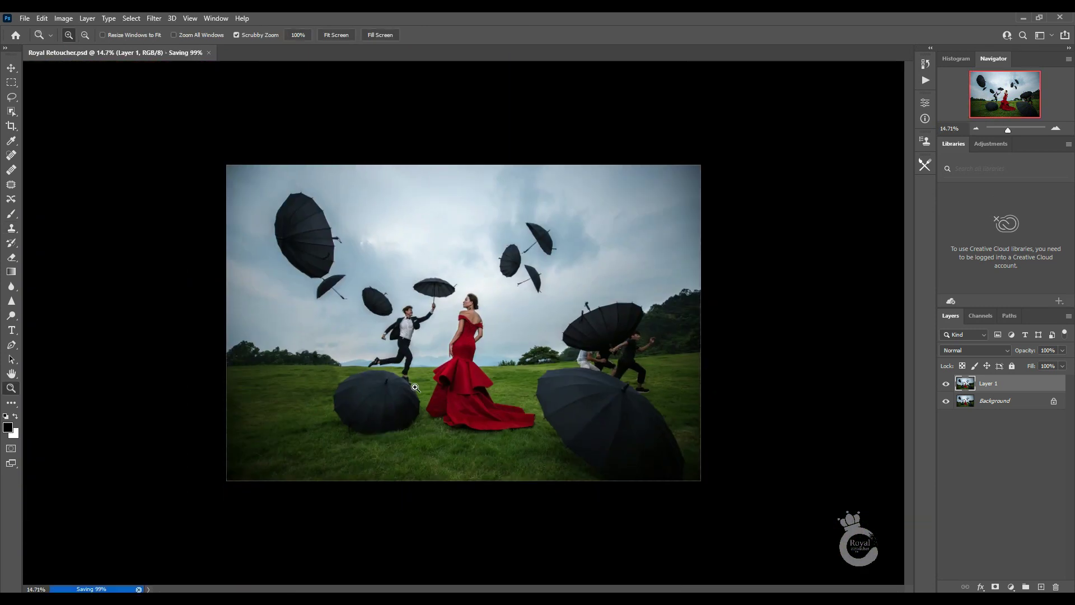
{"action": "left_click_drag", "start_coordinate": [504, 299], "coordinate": [526, 299]}
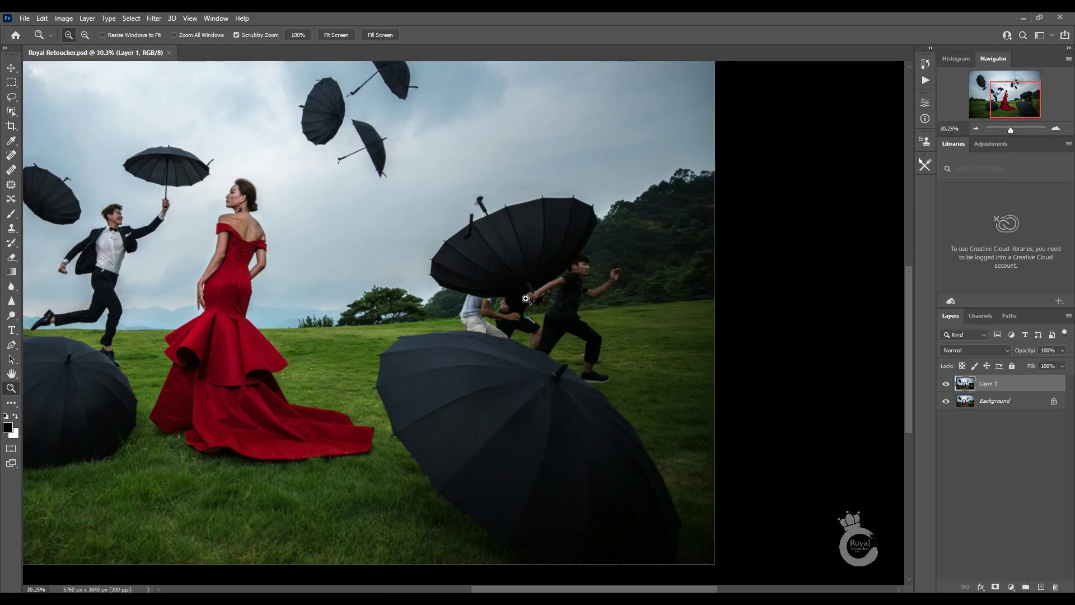
Zoom in and clone out the torso and head of the man behind the tilted umbrella.
{"action": "left_click_drag", "start_coordinate": [562, 268], "coordinate": [588, 268]}
{"action": "key", "text": "s"}
{"action": "left_click_drag", "start_coordinate": [626, 346], "coordinate": [610, 256]}
{"action": "right_click", "coordinate": [641, 220]}
{"action": "left_click_drag", "start_coordinate": [600, 258], "coordinate": [560, 292]}
{"action": "right_click", "coordinate": [622, 269]}
{"action": "key", "text": "Return"}
{"action": "key", "text": "bracketright"}
{"action": "key", "text": "bracketright"}
{"action": "key", "text": "bracketright"}
{"action": "key", "text": "bracketright"}
{"action": "key", "text": "bracketright"}
{"action": "key", "text": "bracketright"}
Resample grass and paint over the legs, shoe and umbrella remnants.
{"action": "mouse_move", "coordinate": [559, 339]}
{"action": "left_mouse_down"}
{"action": "mouse_move", "coordinate": [594, 353]}
{"action": "mouse_move", "coordinate": [636, 396]}
{"action": "mouse_move", "coordinate": [667, 460]}
{"action": "mouse_move", "coordinate": [612, 444]}
{"action": "mouse_move", "coordinate": [606, 452]}
{"action": "left_mouse_up"}
{"action": "key", "text": "bracketleft"}
{"action": "left_click", "coordinate": [663, 452], "text": "alt"}
{"action": "left_click", "coordinate": [670, 364], "text": "alt"}
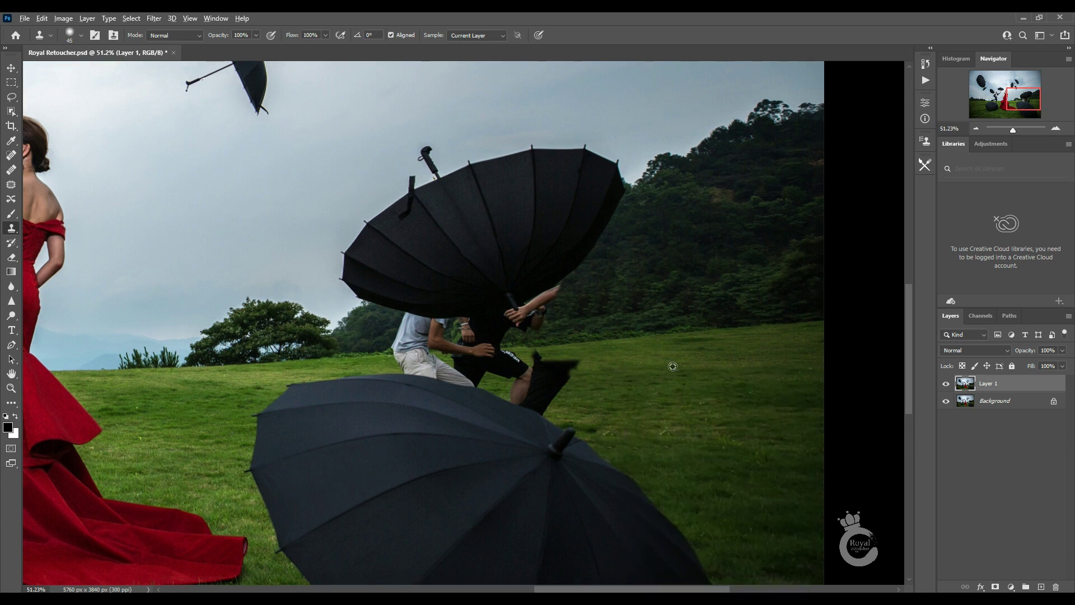
{"action": "mouse_move", "coordinate": [577, 364]}
{"action": "left_mouse_down"}
{"action": "mouse_move", "coordinate": [556, 401]}
{"action": "mouse_move", "coordinate": [509, 395]}
{"action": "left_mouse_up"}
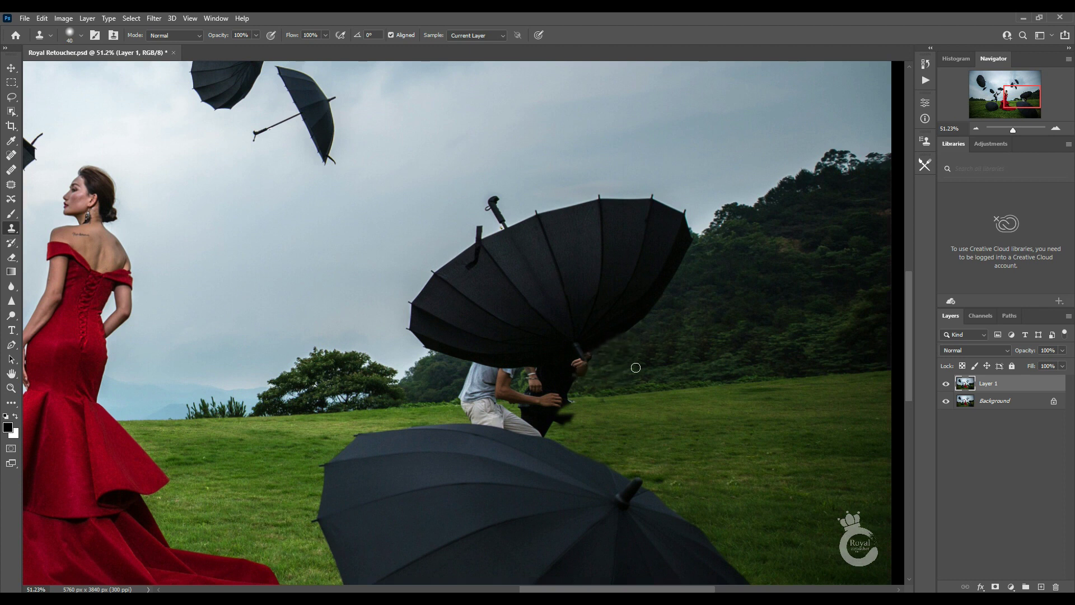
{"action": "key", "text": "bracketright"}
{"action": "key", "text": "bracketright"}
{"action": "mouse_move", "coordinate": [577, 362]}
{"action": "left_mouse_down"}
{"action": "mouse_move", "coordinate": [572, 425]}
{"action": "mouse_move", "coordinate": [470, 388]}
{"action": "mouse_move", "coordinate": [468, 366]}
{"action": "left_mouse_up"}
{"action": "key", "text": "bracketright"}
{"action": "key", "text": "bracketright"}
{"action": "key", "text": "bracketright"}
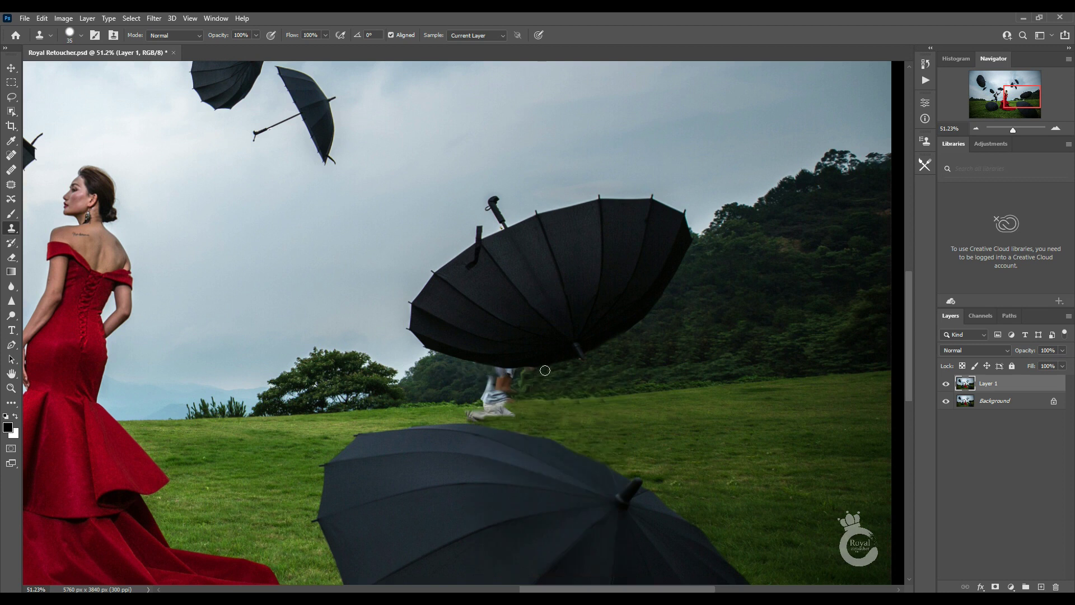
Clone away the remaining torso, hand and grey grass patch, then fit the photo in view.
{"action": "mouse_move", "coordinate": [567, 381]}
{"action": "left_mouse_down"}
{"action": "mouse_move", "coordinate": [490, 372]}
{"action": "mouse_move", "coordinate": [501, 409]}
{"action": "left_mouse_up"}
{"action": "right_click", "coordinate": [542, 373]}
{"action": "right_click", "coordinate": [495, 404]}
{"action": "key", "text": "Escape"}
{"action": "left_click_drag", "start_coordinate": [581, 414], "coordinate": [523, 423]}
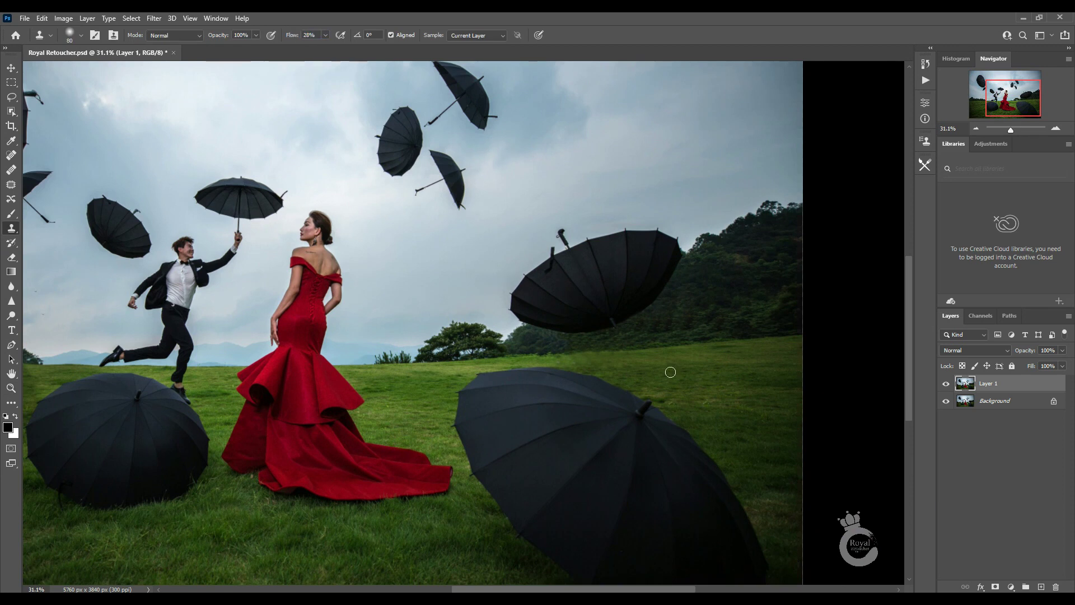
{"action": "key", "text": "bracketleft"}
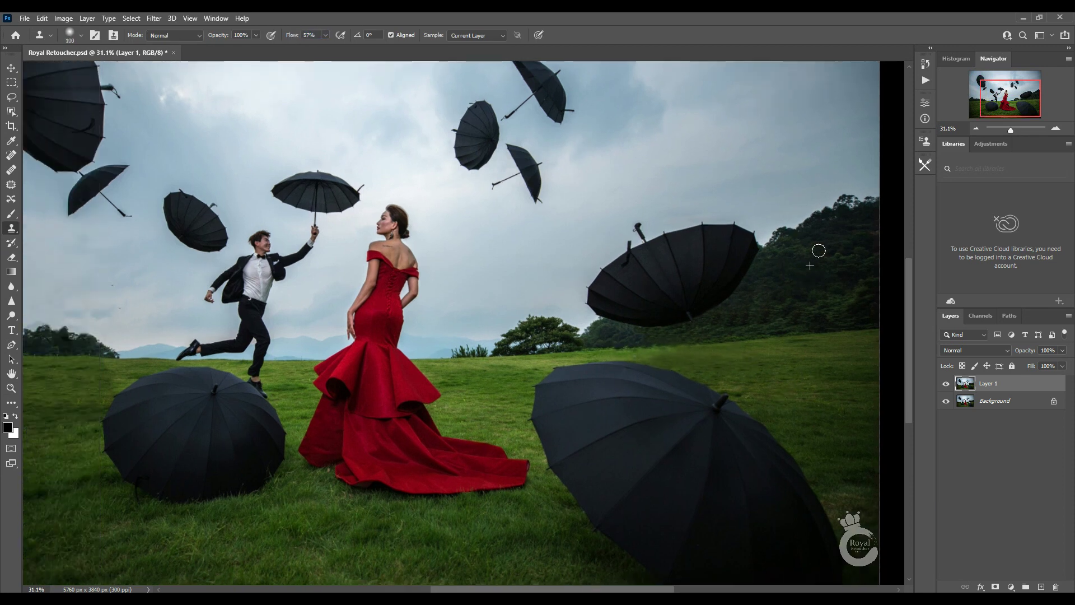
{"action": "key", "text": "ctrl+0"}
Duplicate the retouched layer, brighten it with Curves, and hide it behind a black mask.
{"action": "key", "text": "ctrl+j"}
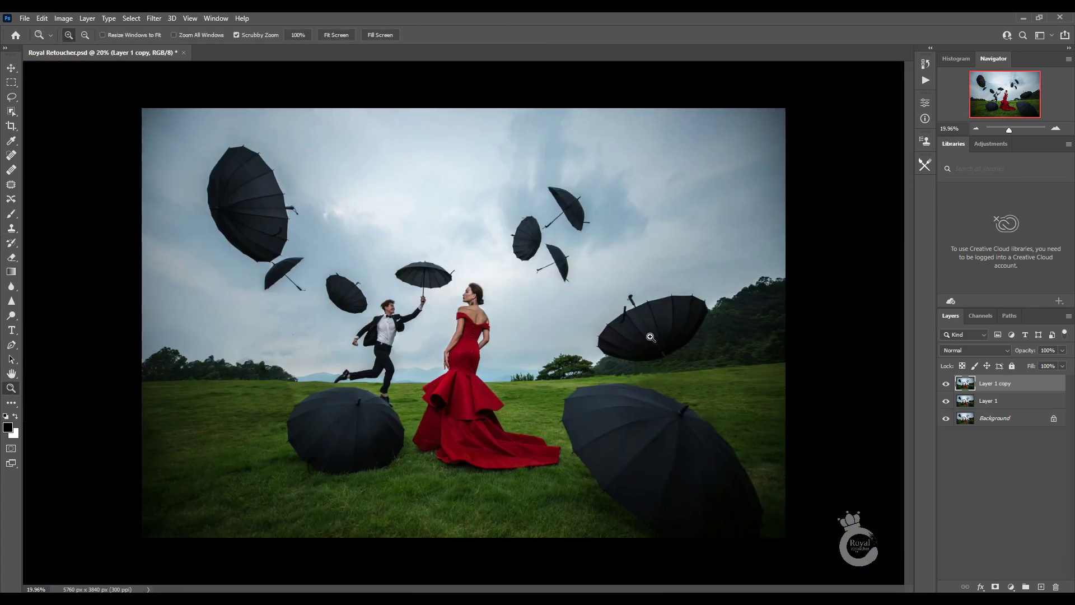
{"action": "key", "text": "ctrl+m"}
{"action": "left_click_drag", "start_coordinate": [812, 279], "coordinate": [807, 262]}
{"action": "key", "text": "Return"}
Stamp the visible image, duplicate it, and brighten the copy's white point and midtones in Curves.
{"action": "key", "text": "b"}
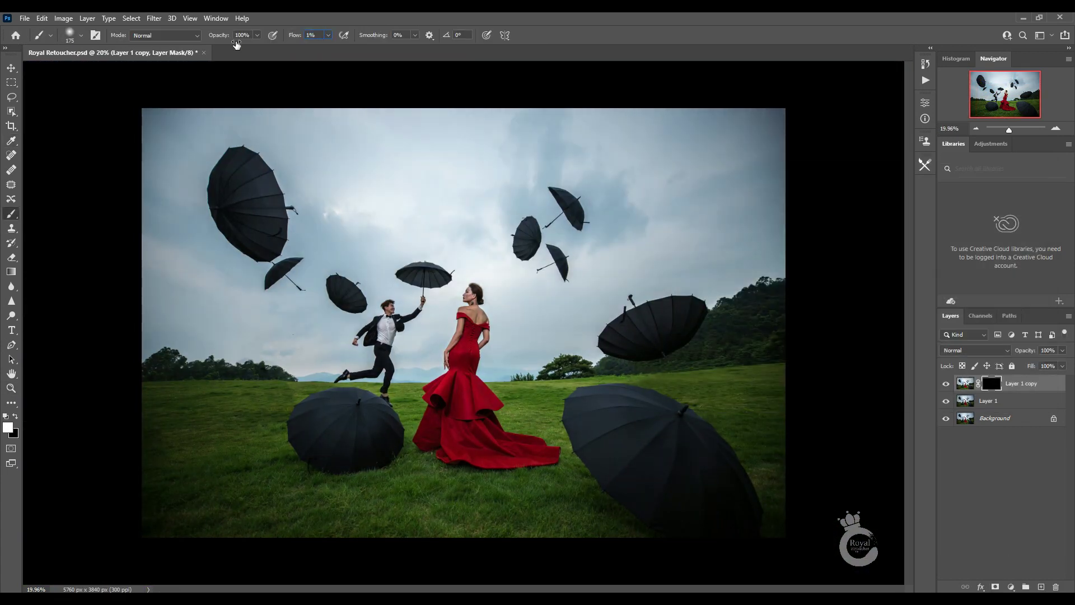
{"action": "key", "text": "bracketright"}
{"action": "key", "text": "bracketright"}
{"action": "key", "text": "bracketright"}
{"action": "key", "text": "x"}
{"action": "key", "text": "ctrl+shift+alt+n"}
{"action": "key", "text": "ctrl+shift+alt+e"}
{"action": "key", "text": "ctrl+j"}
{"action": "key", "text": "i"}
{"action": "key", "text": "ctrl+m"}
{"action": "left_click_drag", "start_coordinate": [871, 220], "coordinate": [857, 221]}
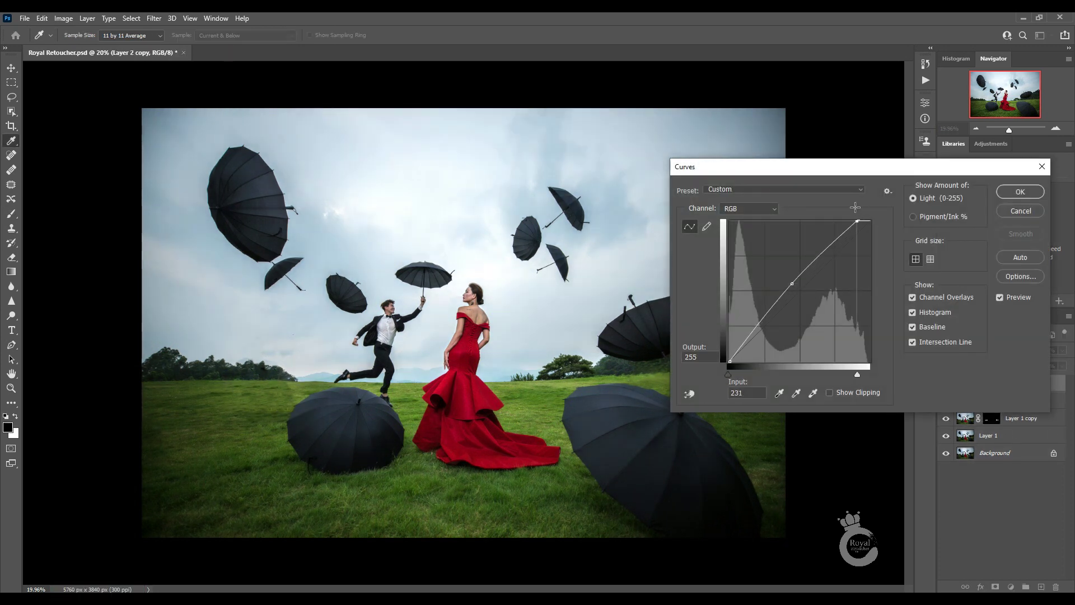
{"action": "left_click_drag", "start_coordinate": [792, 283], "coordinate": [783, 276]}
{"action": "left_click", "coordinate": [1020, 191]}
Add an inverted black mask to the brightened copy and set a small, low-flow brush.
{"action": "key", "text": "b"}
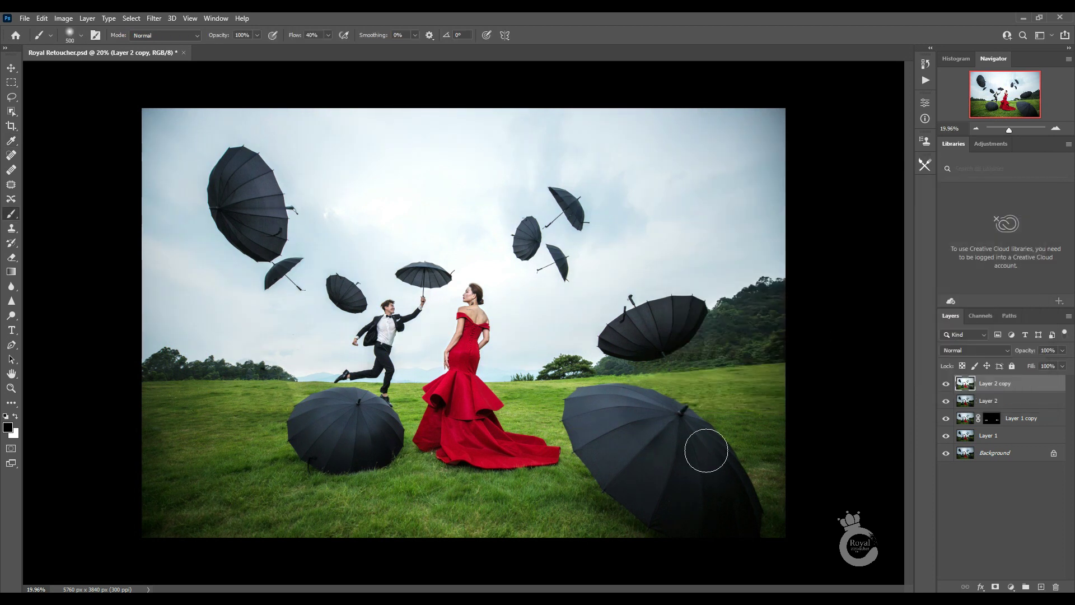
{"action": "left_click", "coordinate": [996, 587]}
{"action": "key", "text": "ctrl+i"}
{"action": "scroll", "coordinate": [448, 308], "scroll_direction": "up", "scroll_amount": 5}
{"action": "key", "text": "bracketleft"}
{"action": "key", "text": "bracketleft"}
{"action": "key", "text": "bracketleft"}
{"action": "left_click_drag", "start_coordinate": [313, 35], "coordinate": [295, 43]}
{"action": "key", "text": "bracketleft"}
{"action": "key", "text": "bracketleft"}
{"action": "key", "text": "bracketleft"}
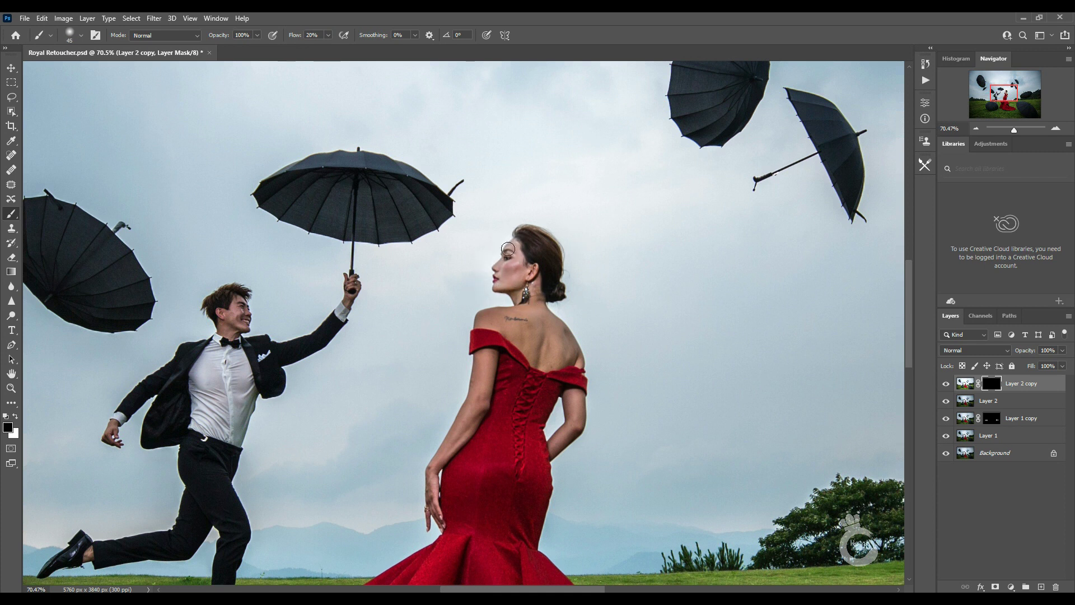
{"action": "key", "text": "bracketright"}
{"action": "key", "text": "bracketright"}
{"action": "key", "text": "bracketright"}
{"action": "key", "text": "bracketright"}
{"action": "key", "text": "bracketright"}
{"action": "key", "text": "bracketright"}
{"action": "key", "text": "shift+1"}
{"action": "key", "text": "shift+3"}
{"action": "key", "text": "bracketleft"}
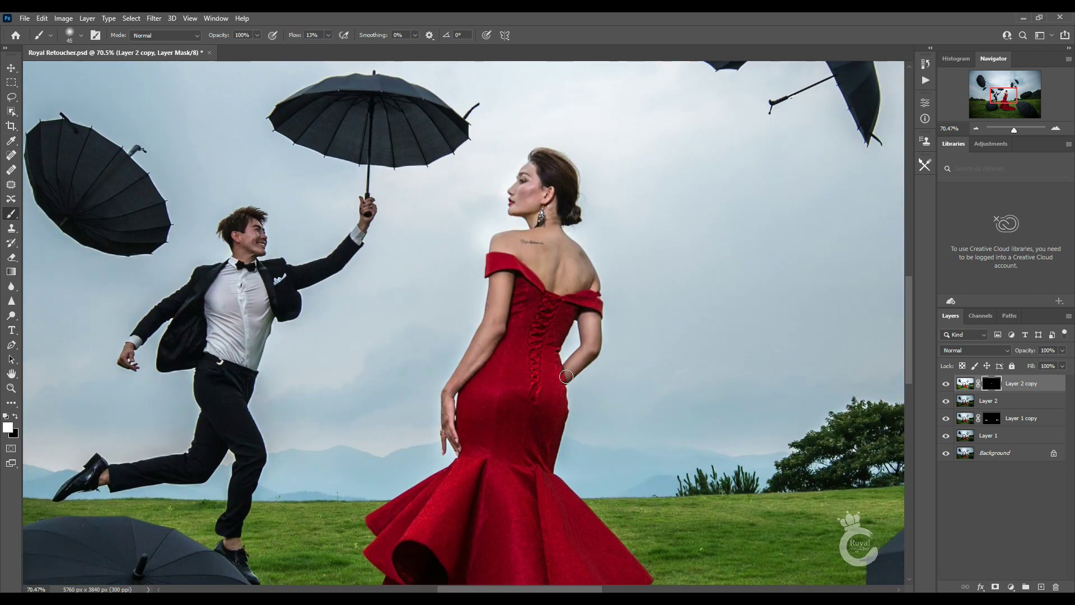
{"action": "key", "text": "bracketright"}
Make white the painting colour with a larger brush and zoom in on the bride's upper body.
{"action": "key", "text": "d"}
{"action": "key", "text": "x"}
{"action": "key", "text": "bracketright"}
{"action": "key", "text": "bracketright"}
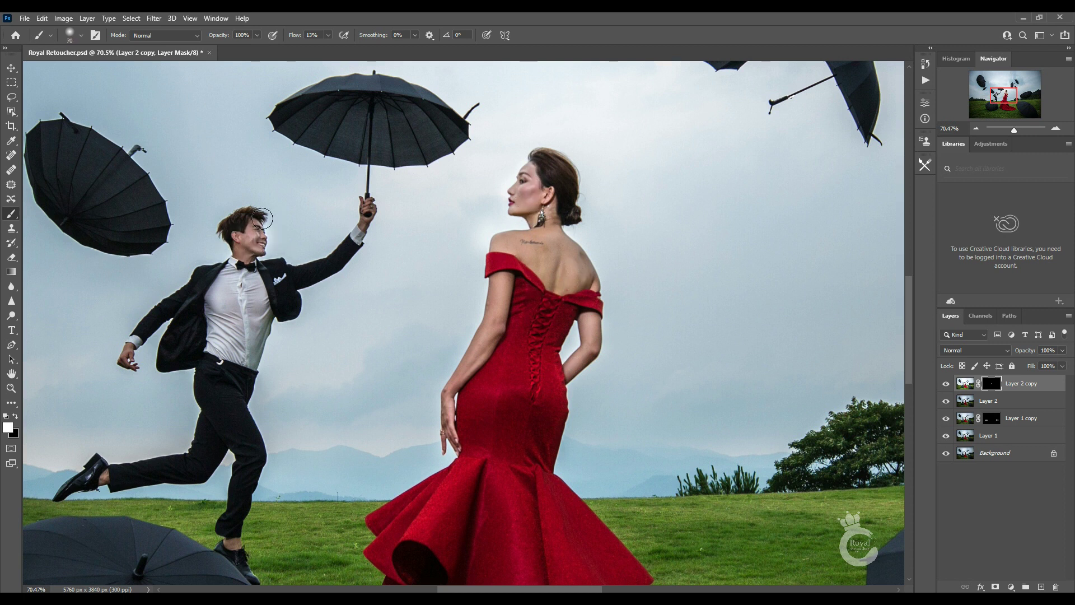
{"action": "key", "text": "bracketleft"}
{"action": "key", "text": "bracketleft"}
{"action": "key", "text": "bracketleft"}
{"action": "key", "text": "x"}
{"action": "key", "text": "bracketright"}
{"action": "key", "text": "bracketright"}
{"action": "key", "text": "bracketright"}
{"action": "key", "text": "bracketright"}
{"action": "key", "text": "bracketright"}
{"action": "key", "text": "bracketright"}
{"action": "key", "text": "bracketright"}
{"action": "key", "text": "bracketright"}
{"action": "key", "text": "bracketright"}
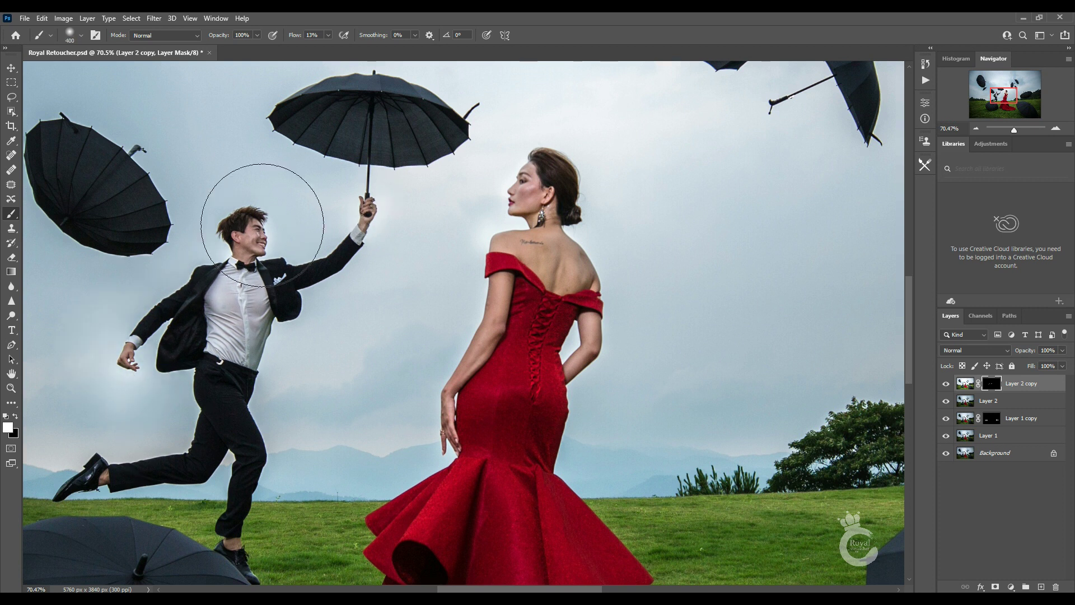
{"action": "key", "text": "bracketright"}
{"action": "key", "text": "bracketright"}
{"action": "scroll", "coordinate": [262, 226], "scroll_direction": "down", "scroll_amount": 3}
{"action": "scroll", "coordinate": [620, 409], "scroll_direction": "down", "scroll_amount": 8}
{"action": "scroll", "coordinate": [395, 253], "scroll_direction": "up", "scroll_amount": 12}
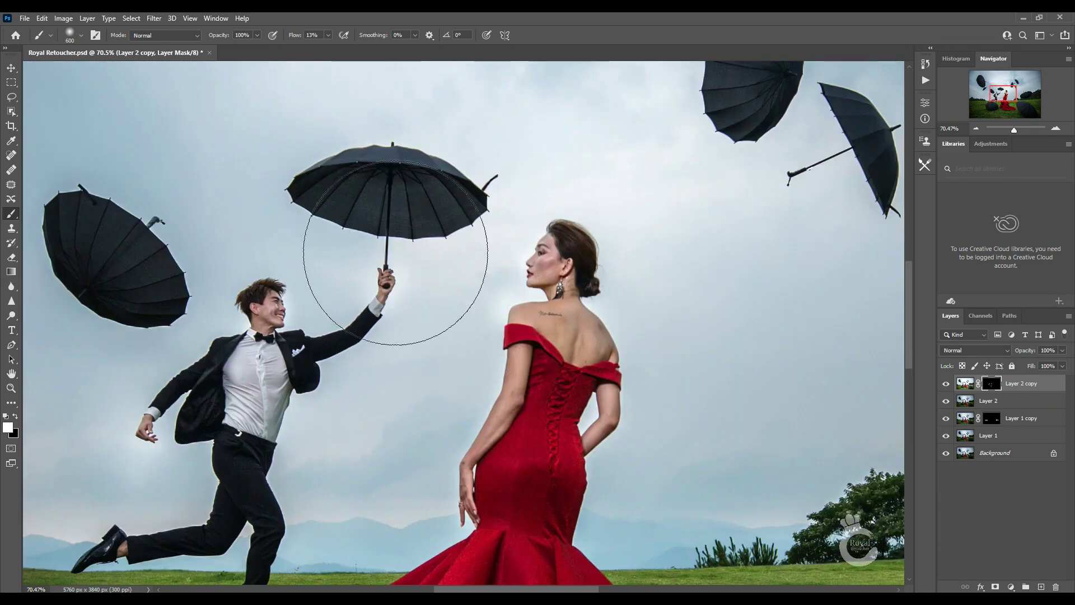
{"action": "scroll", "coordinate": [395, 253], "scroll_direction": "down", "scroll_amount": 5}
{"action": "key", "text": "ctrl+0"}
{"action": "key", "text": "z"}
{"action": "left_click", "coordinate": [654, 417]}
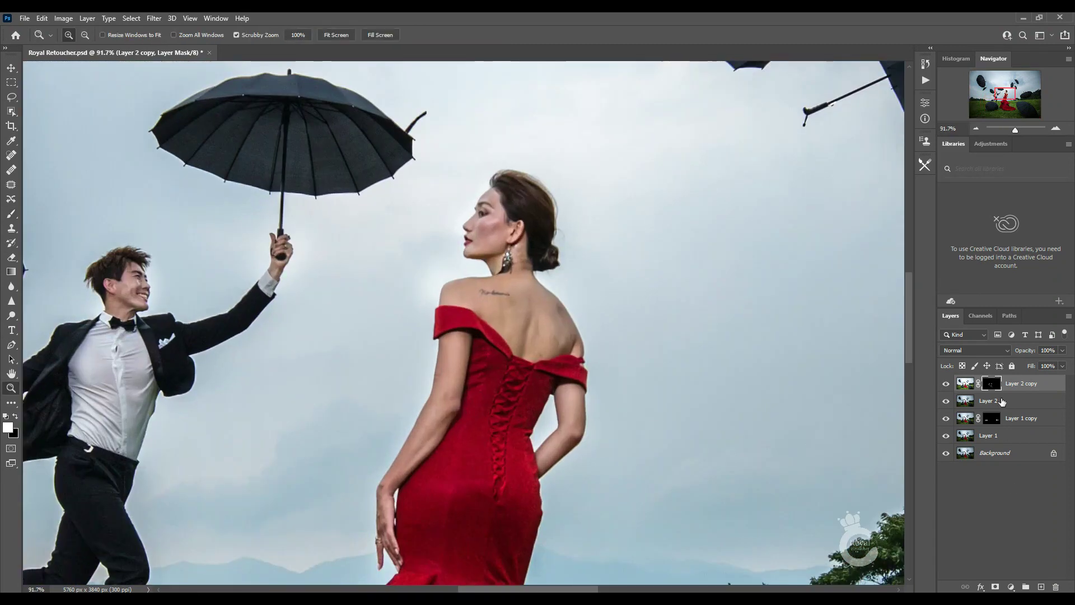
Stamp the visible image and add a Brightness/Contrast layer at +34 with an inverted mask.
{"action": "key", "text": "ctrl+shift+alt+e"}
{"action": "left_click", "coordinate": [1011, 586]}
{"action": "left_click", "coordinate": [1036, 364]}
{"action": "left_click_drag", "start_coordinate": [848, 166], "coordinate": [860, 167]}
{"action": "key", "text": "ctrl+i"}
Paint the brightening onto the bride's cheek, arm and upper back.
{"action": "left_click", "coordinate": [11, 214]}
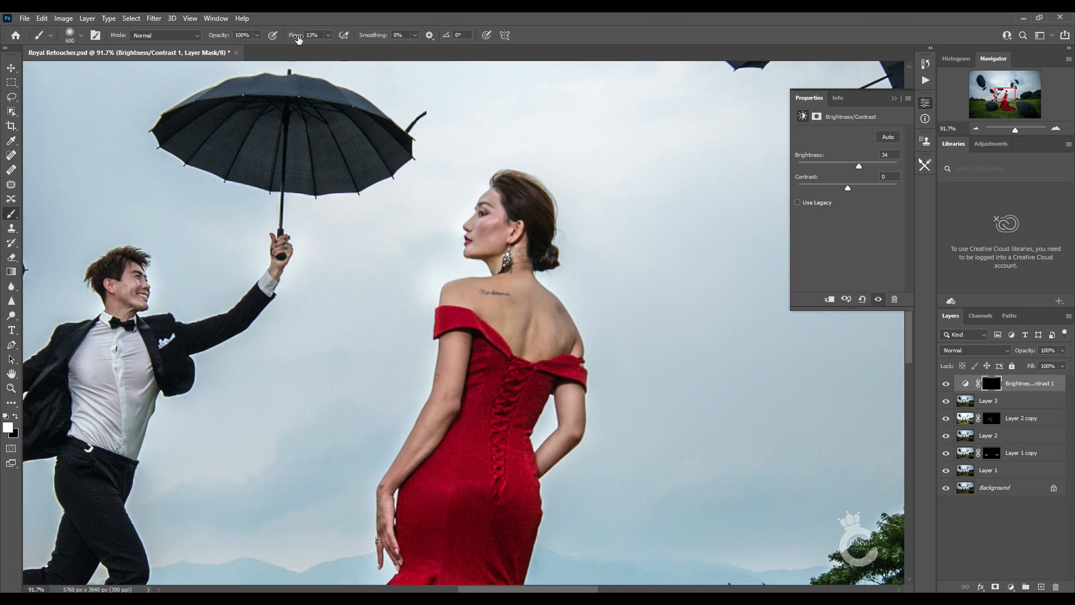
{"action": "key", "text": "bracketleft"}
{"action": "key", "text": "bracketleft"}
{"action": "key", "text": "bracketleft"}
{"action": "left_click_drag", "start_coordinate": [491, 236], "coordinate": [506, 220]}
{"action": "key", "text": "bracketright"}
{"action": "key", "text": "bracketleft"}
{"action": "key", "text": "bracketleft"}
{"action": "left_click_drag", "start_coordinate": [440, 413], "coordinate": [456, 334]}
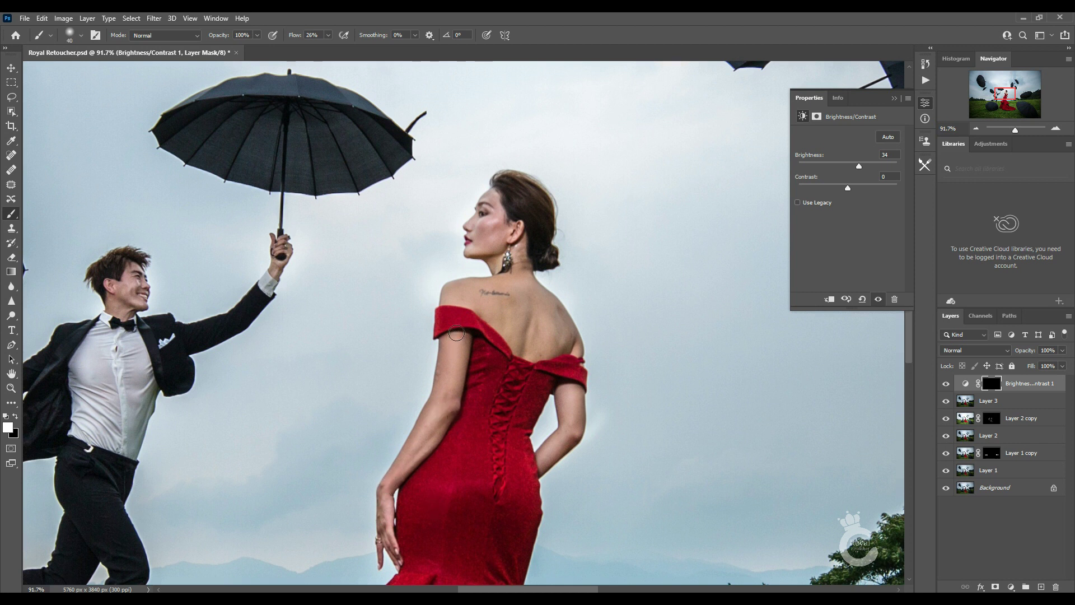
{"action": "left_click_drag", "start_coordinate": [523, 342], "coordinate": [528, 296]}
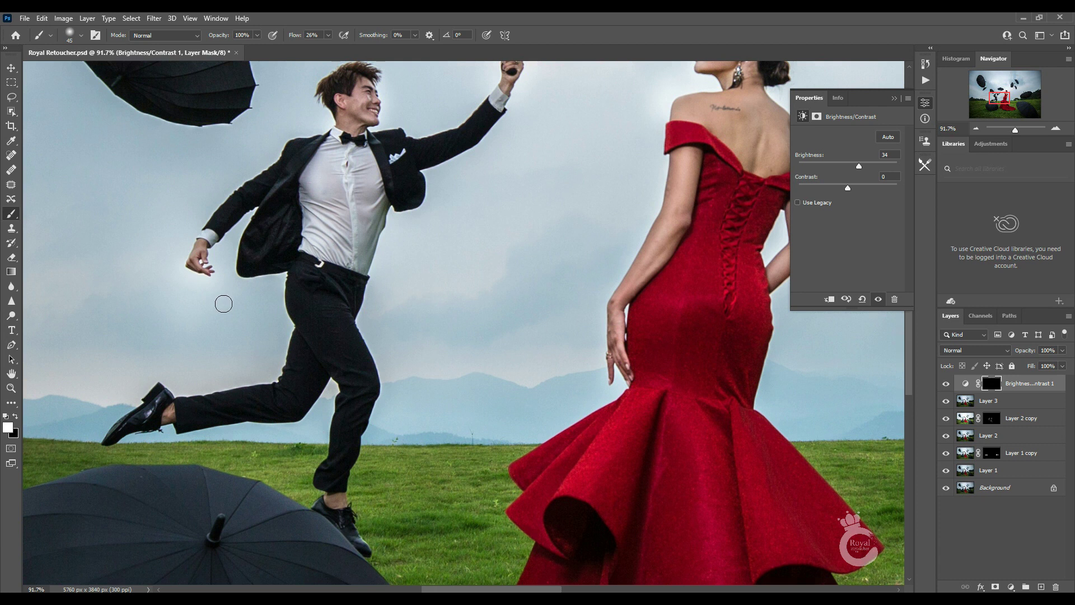
Save the document and zoom in on the couple around the dress.
{"action": "key", "text": "x"}
{"action": "key", "text": "z"}
{"action": "key", "text": "ctrl+0"}
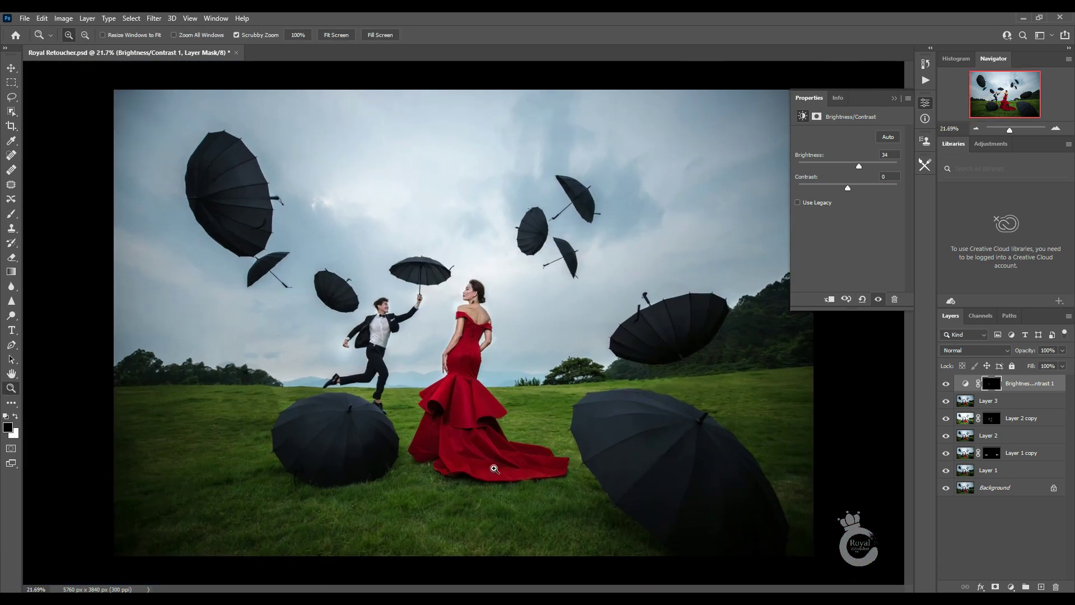
{"action": "key", "text": "ctrl+s"}
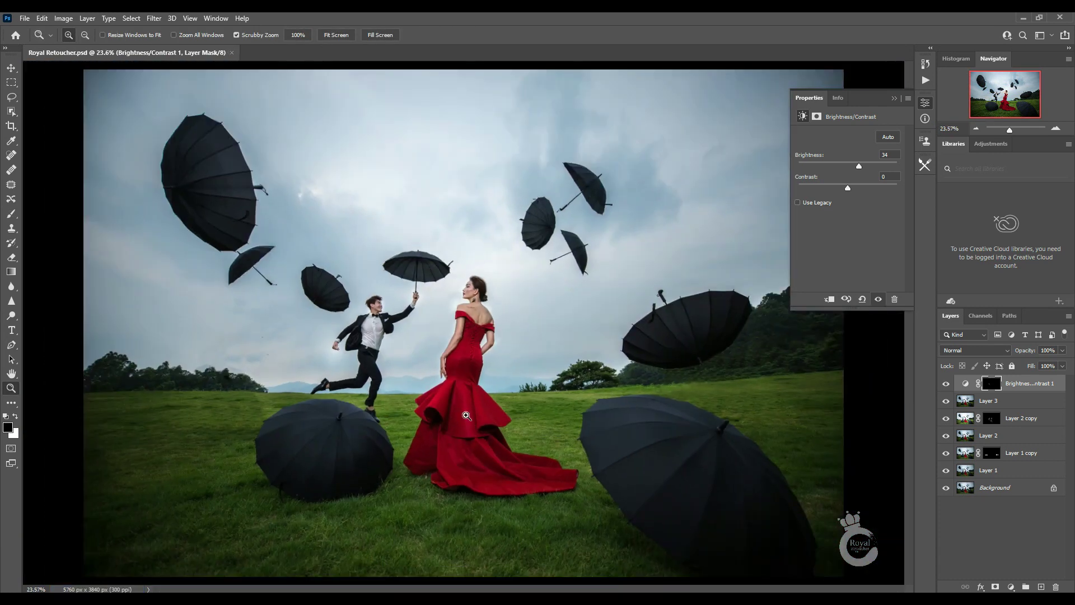
{"action": "left_click_drag", "start_coordinate": [455, 414], "coordinate": [506, 378]}
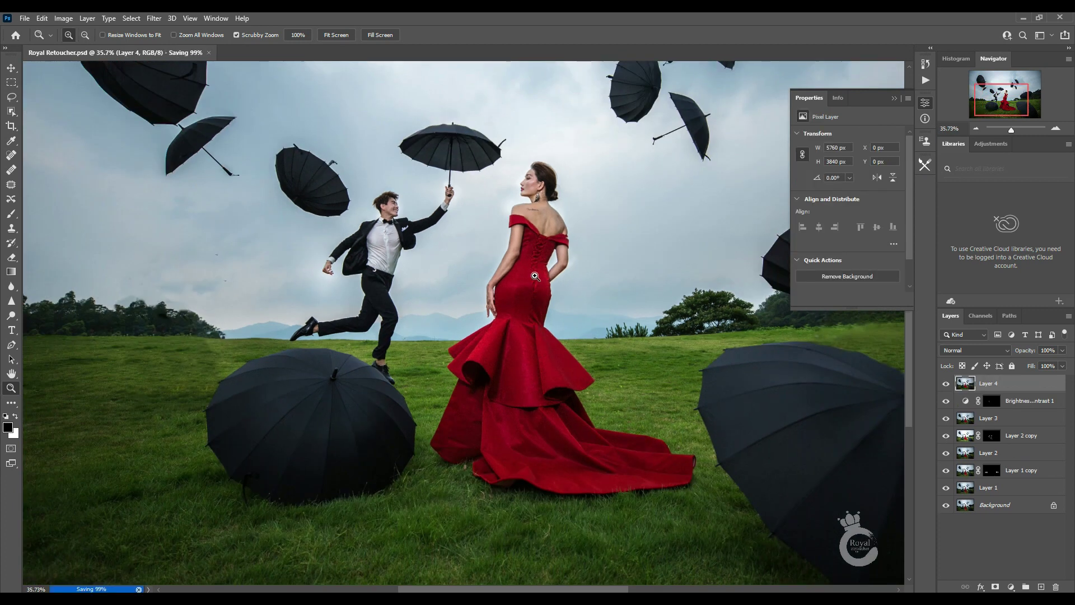
Duplicate the merged layer and apply Shadows/Highlights with a 35% shadow lift.
{"action": "left_click_drag", "start_coordinate": [535, 276], "coordinate": [561, 275]}
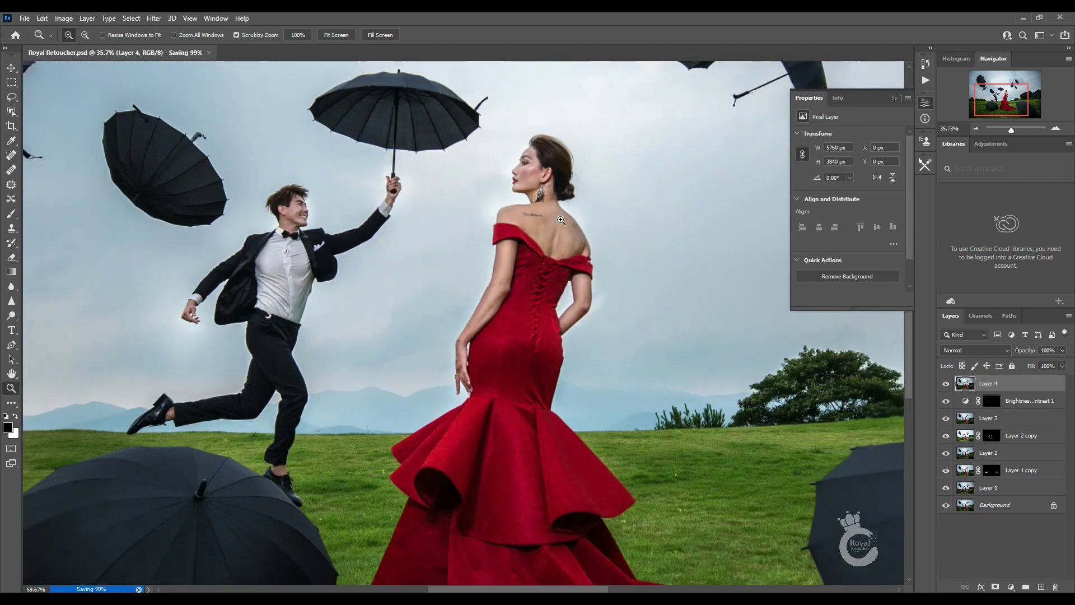
{"action": "key", "text": "ctrl+j"}
{"action": "left_click_drag", "start_coordinate": [527, 159], "coordinate": [740, 159]}
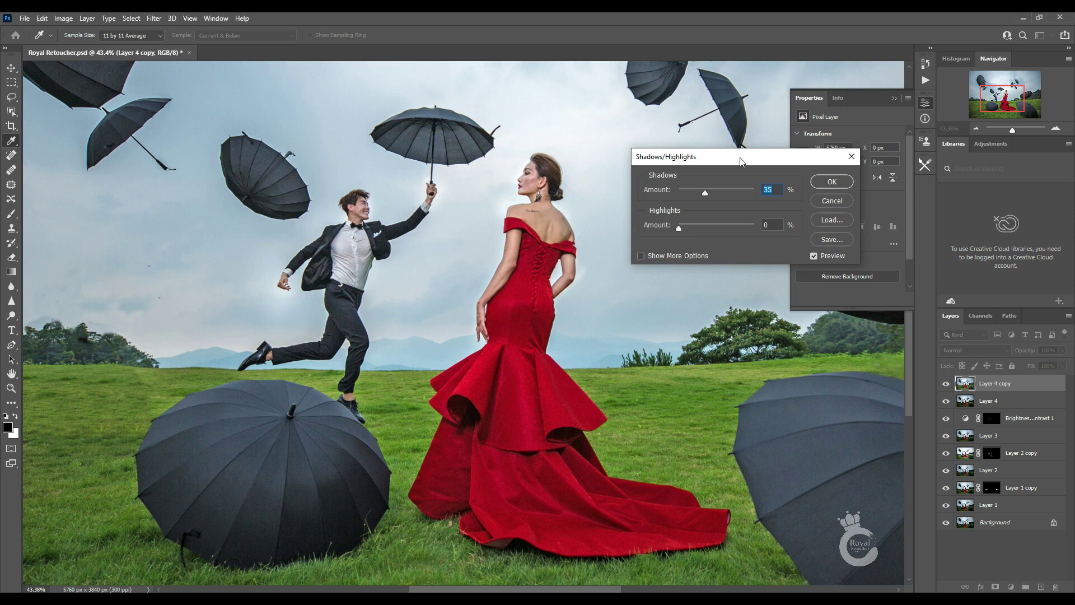
{"action": "left_click", "coordinate": [831, 182]}
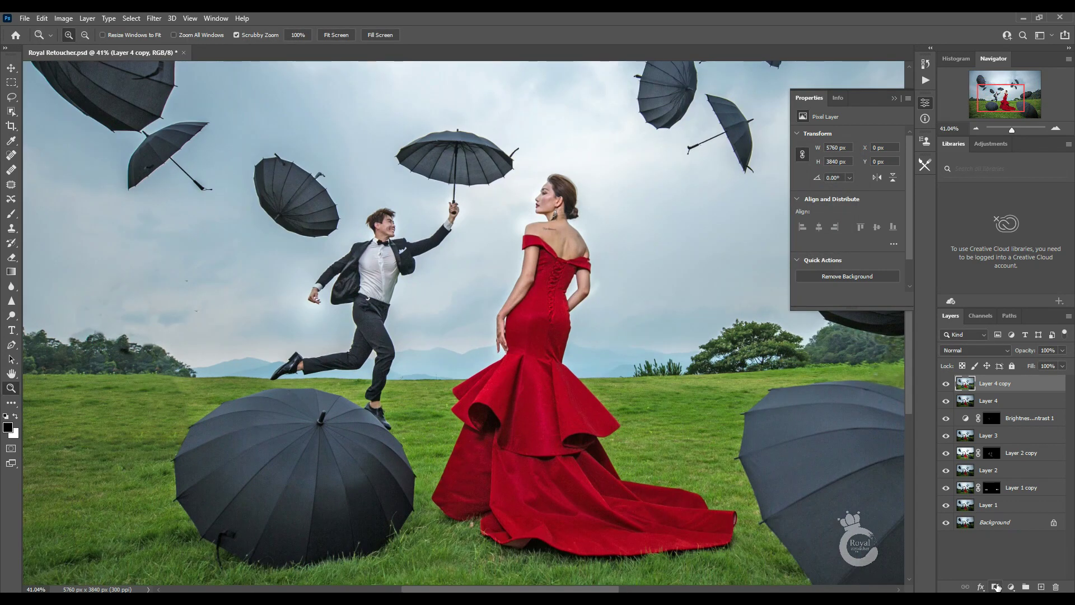
Mask the shadow lift and paint it onto the woman's shoulder and dress hem, then save.
{"action": "left_click", "coordinate": [996, 586]}
{"action": "key", "text": "ctrl+i"}
{"action": "key", "text": "b"}
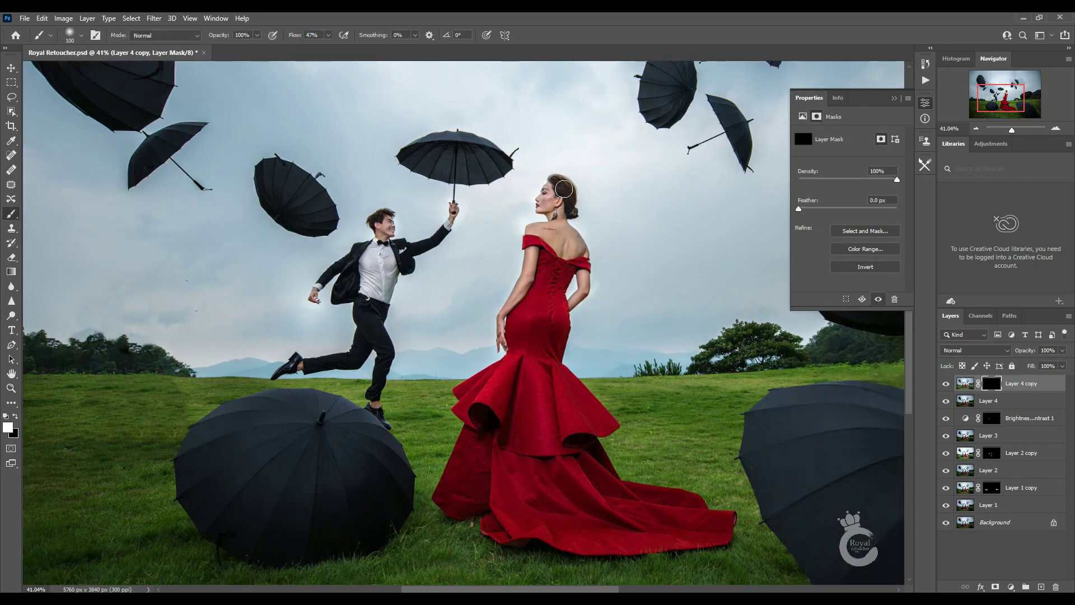
{"action": "key", "text": "bracketleft"}
{"action": "left_click_drag", "start_coordinate": [555, 291], "coordinate": [541, 249]}
{"action": "key", "text": "bracketright"}
{"action": "key", "text": "bracketright"}
{"action": "key", "text": "bracketright"}
{"action": "mouse_move", "coordinate": [528, 408]}
{"action": "left_mouse_down"}
{"action": "mouse_move", "coordinate": [540, 480]}
{"action": "mouse_move", "coordinate": [684, 523]}
{"action": "mouse_move", "coordinate": [460, 481]}
{"action": "left_mouse_up"}
{"action": "key", "text": "x"}
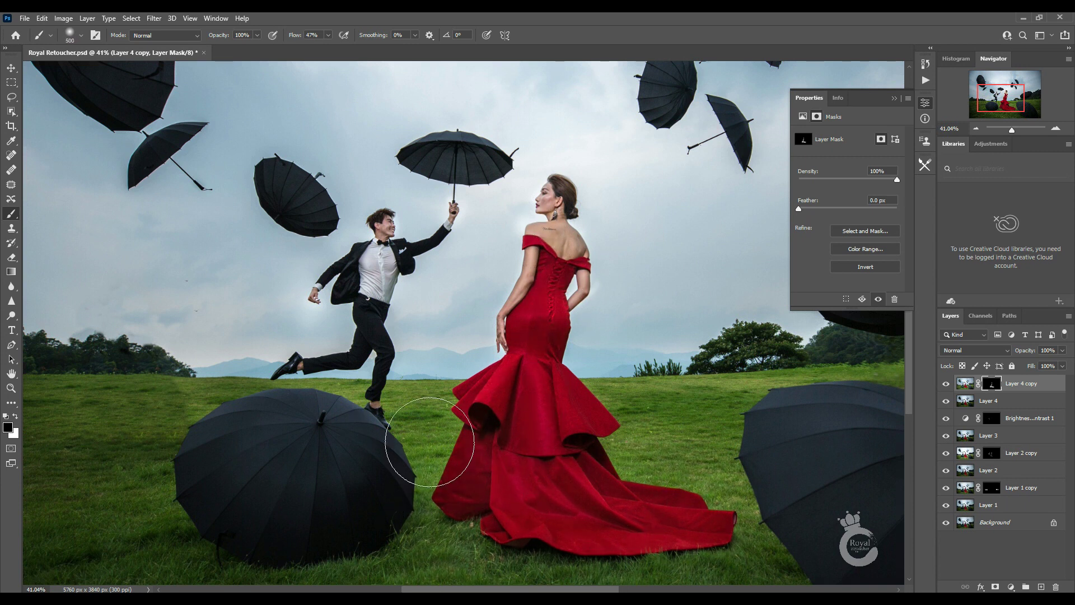
{"action": "key", "text": "ctrl+s"}
{"action": "key", "text": "z"}
{"action": "scroll", "coordinate": [503, 318], "scroll_direction": "down", "scroll_amount": 3}
{"action": "scroll", "coordinate": [503, 318], "scroll_direction": "up", "scroll_amount": 3}
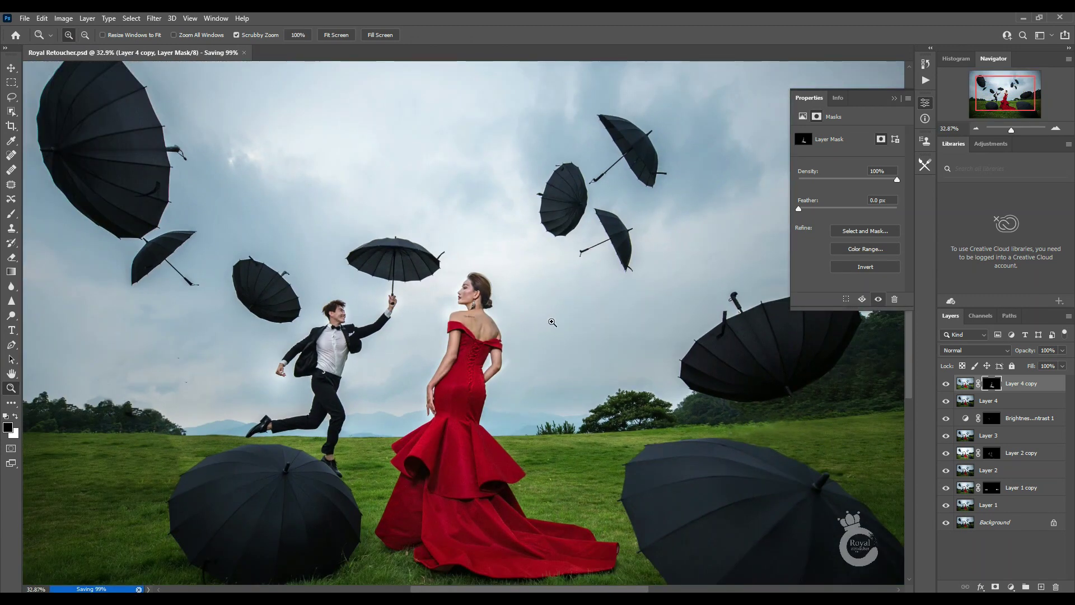
Stamp visible, duplicate it, set Levels white input to 235, and save.
{"action": "key", "text": "ctrl+alt+shift+e"}
{"action": "key", "text": "ctrl+j"}
{"action": "key", "text": "ctrl+l"}
{"action": "left_click_drag", "start_coordinate": [757, 234], "coordinate": [748, 233]}
{"action": "key", "text": "Return"}
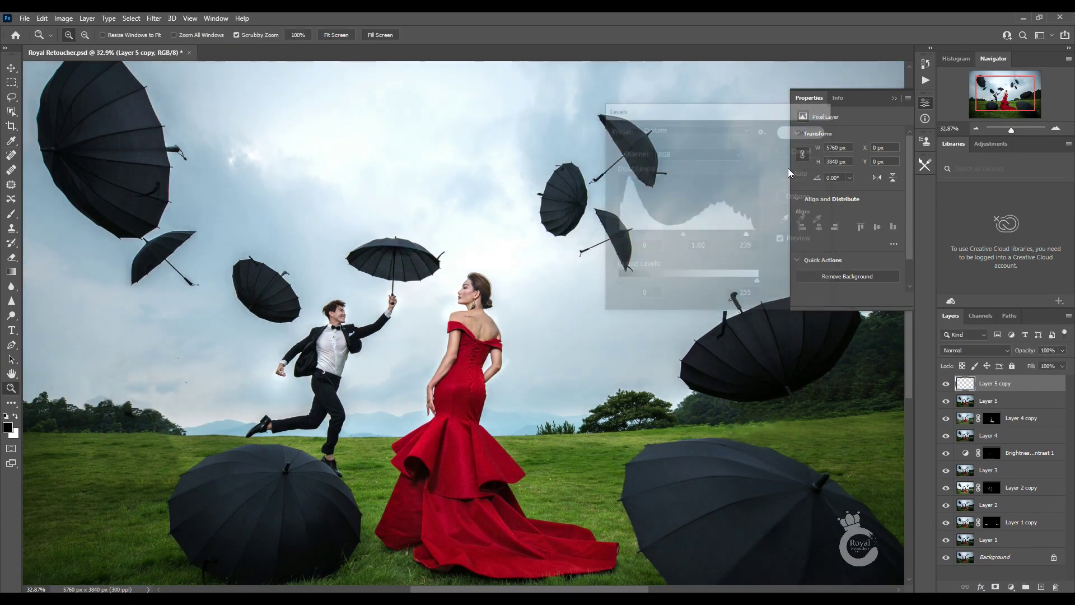
{"action": "scroll", "coordinate": [471, 330], "scroll_direction": "down", "scroll_amount": 2}
{"action": "scroll", "coordinate": [472, 331], "scroll_direction": "up", "scroll_amount": 2}
{"action": "scroll", "coordinate": [472, 330], "scroll_direction": "down", "scroll_amount": 2}
{"action": "key", "text": "ctrl+s"}
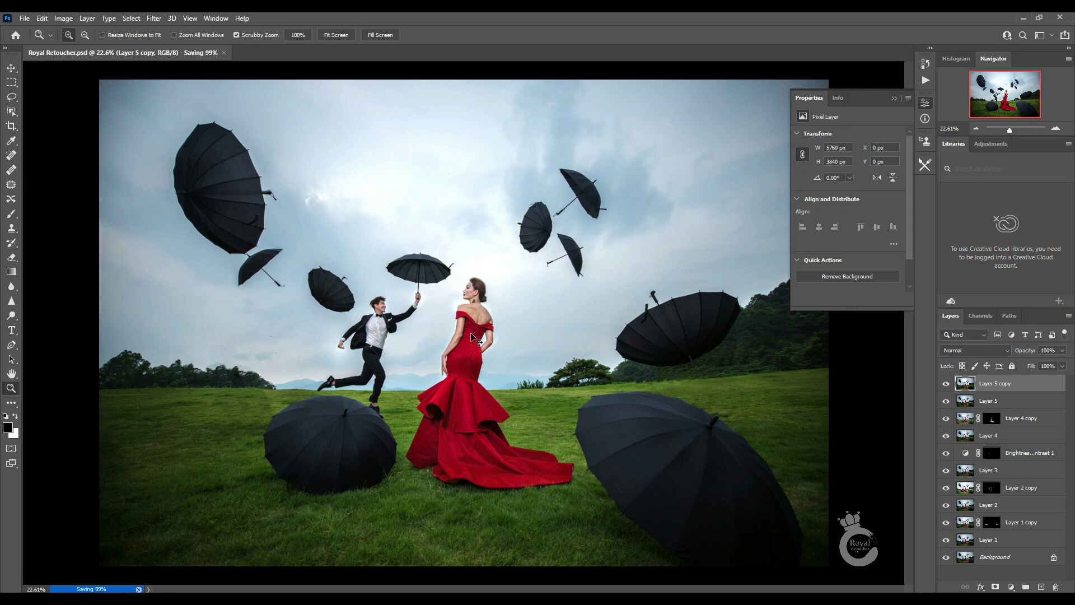
Duplicate the Levels-brightened layer.
{"action": "key", "text": "ctrl+j"}
{"action": "scroll", "coordinate": [470, 390], "scroll_direction": "up", "scroll_amount": 3}
{"action": "scroll", "coordinate": [470, 390], "scroll_direction": "down", "scroll_amount": 1}
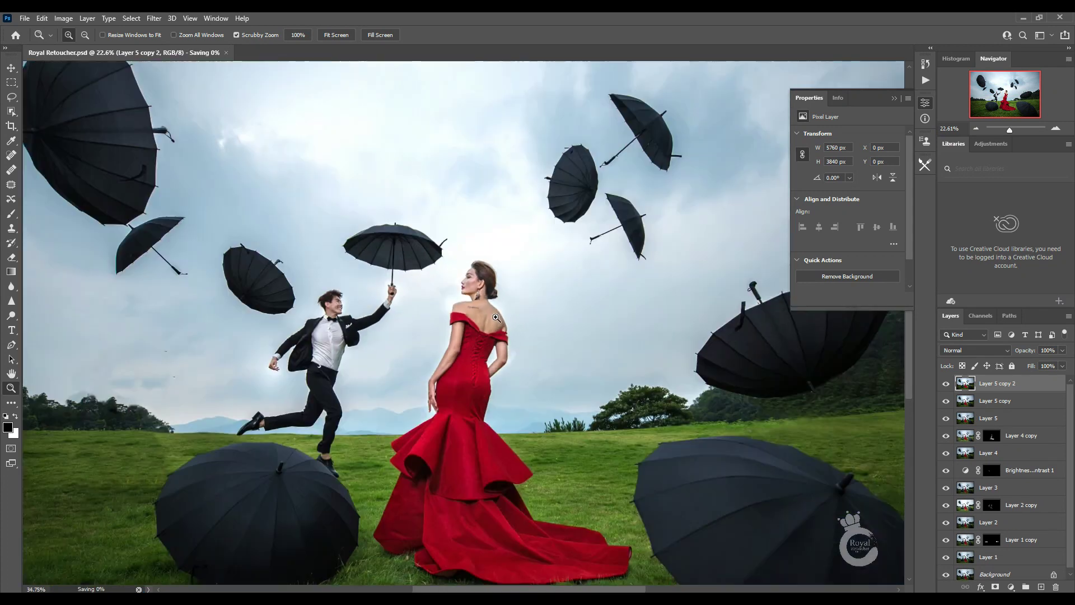
{"action": "scroll", "coordinate": [471, 390], "scroll_direction": "down", "scroll_amount": 1}
{"action": "scroll", "coordinate": [470, 390], "scroll_direction": "up", "scroll_amount": 1}
{"action": "scroll", "coordinate": [482, 383], "scroll_direction": "up", "scroll_amount": 2}
{"action": "scroll", "coordinate": [492, 376], "scroll_direction": "up", "scroll_amount": 2}
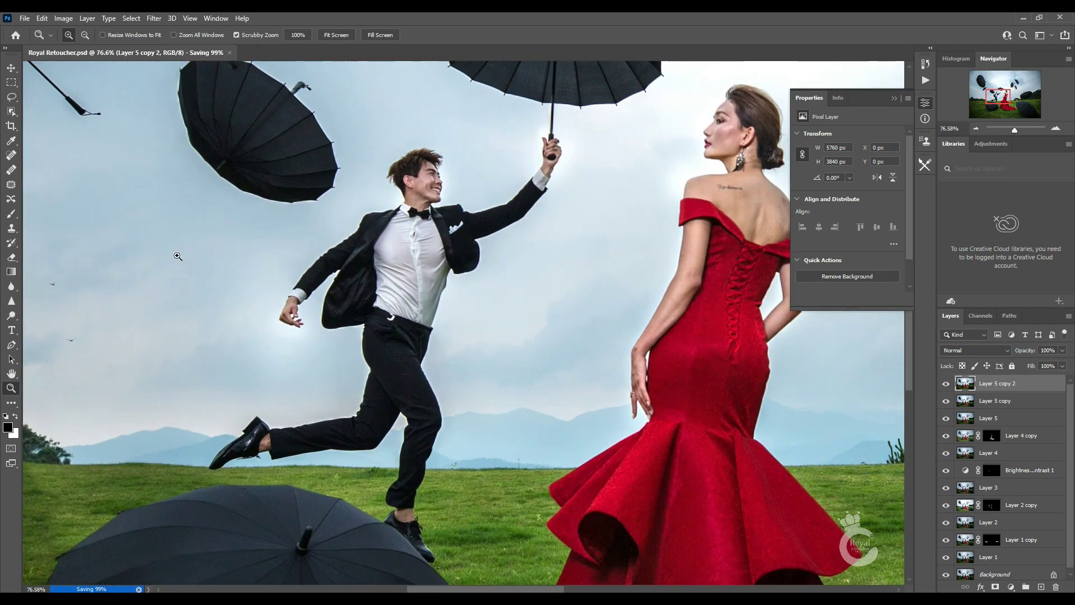
Smooth a crease on the man's white shirt with the Mixer Brush.
{"action": "left_click", "coordinate": [11, 403]}
{"action": "left_click", "coordinate": [51, 501]}
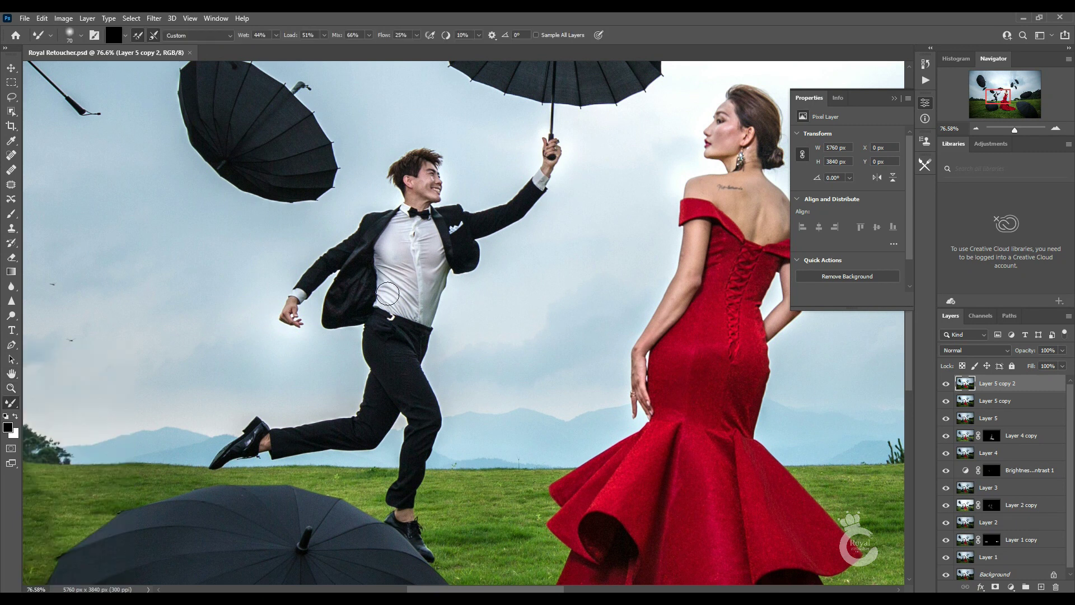
{"action": "left_click_drag", "start_coordinate": [395, 253], "coordinate": [393, 238]}
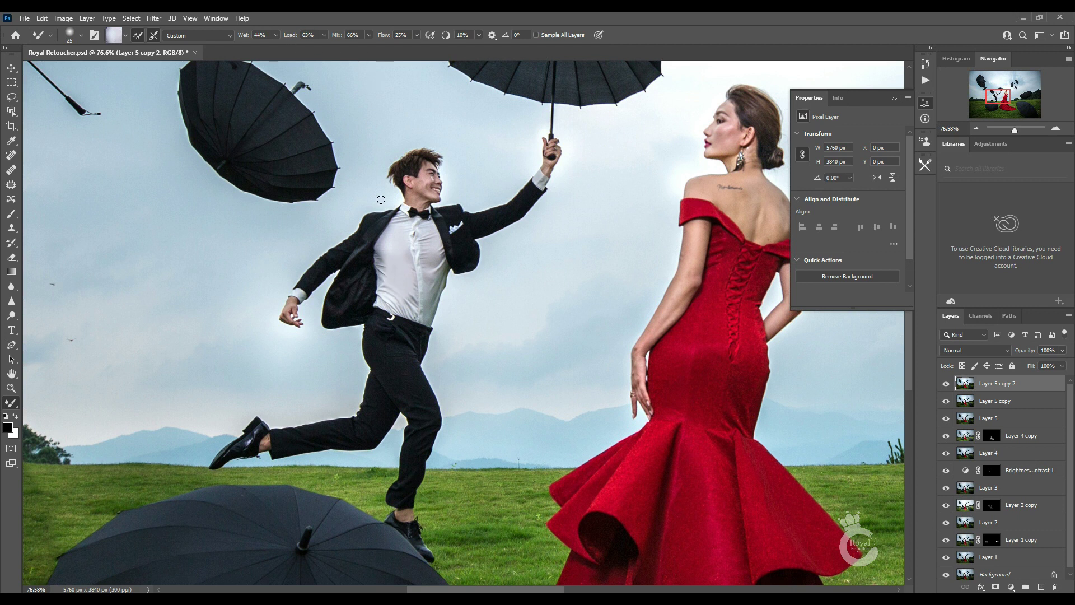
{"action": "right_click", "coordinate": [382, 270]}
{"action": "key", "text": "Escape"}
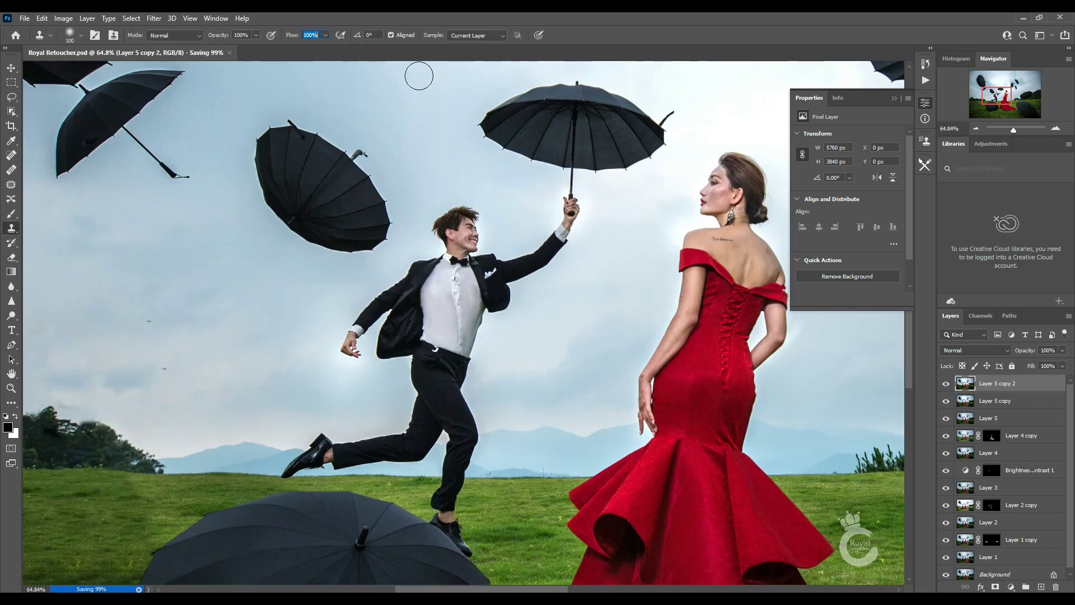
{"action": "right_click", "coordinate": [463, 311]}
{"action": "key", "text": "Escape"}
Smooth more creases on the man's shirt with the Mixer Brush.
{"action": "key", "text": "b"}
{"action": "scroll", "coordinate": [463, 318], "scroll_direction": "down", "scroll_amount": 4}
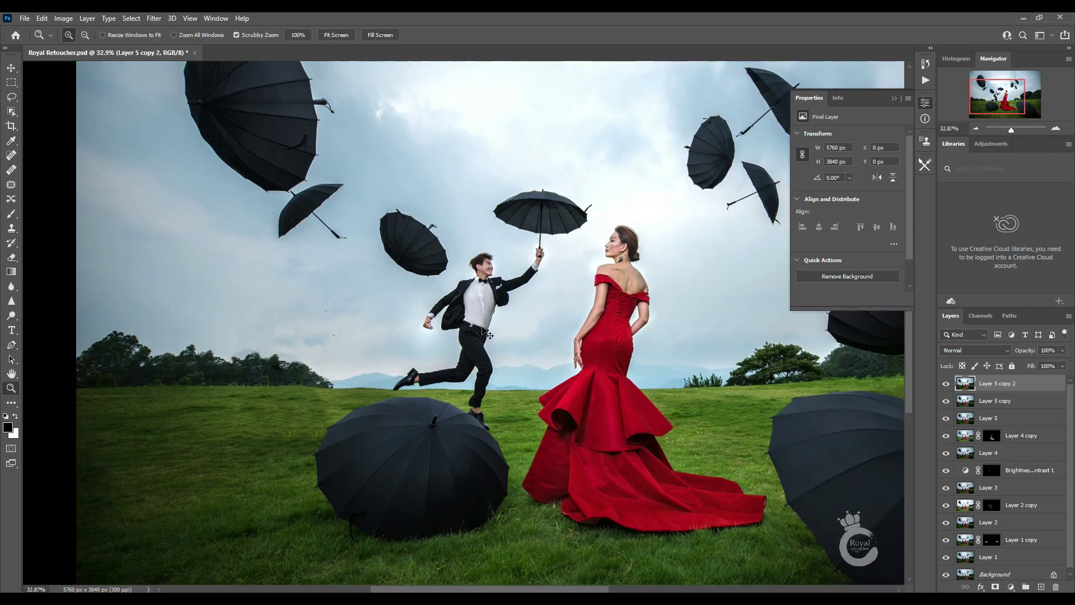
{"action": "scroll", "coordinate": [467, 278], "scroll_direction": "up", "scroll_amount": 5}
{"action": "key", "text": "ctrl+s"}
{"action": "left_click", "coordinate": [11, 403]}
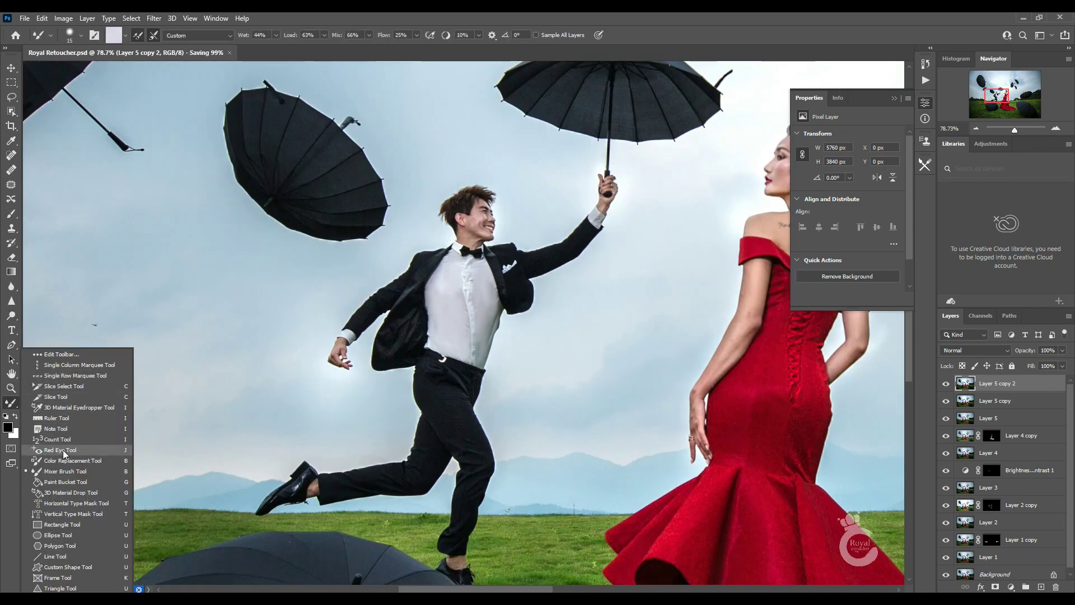
{"action": "left_click", "coordinate": [62, 474]}
{"action": "left_click_drag", "start_coordinate": [483, 288], "coordinate": [455, 272]}
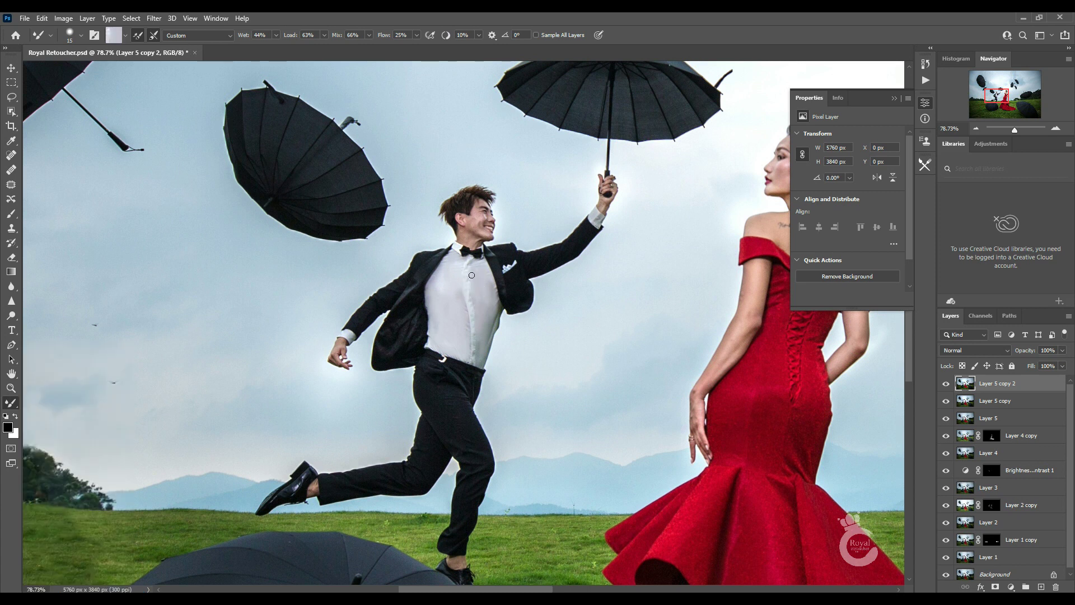
Duplicate the shirt-retouched layer, save, and zoom in on the dress.
{"action": "key", "text": "z"}
{"action": "key", "text": "ctrl+0"}
{"action": "key", "text": "ctrl+plus"}
{"action": "key", "text": "ctrl+plus"}
{"action": "key", "text": "ctrl+plus"}
{"action": "key", "text": "b"}
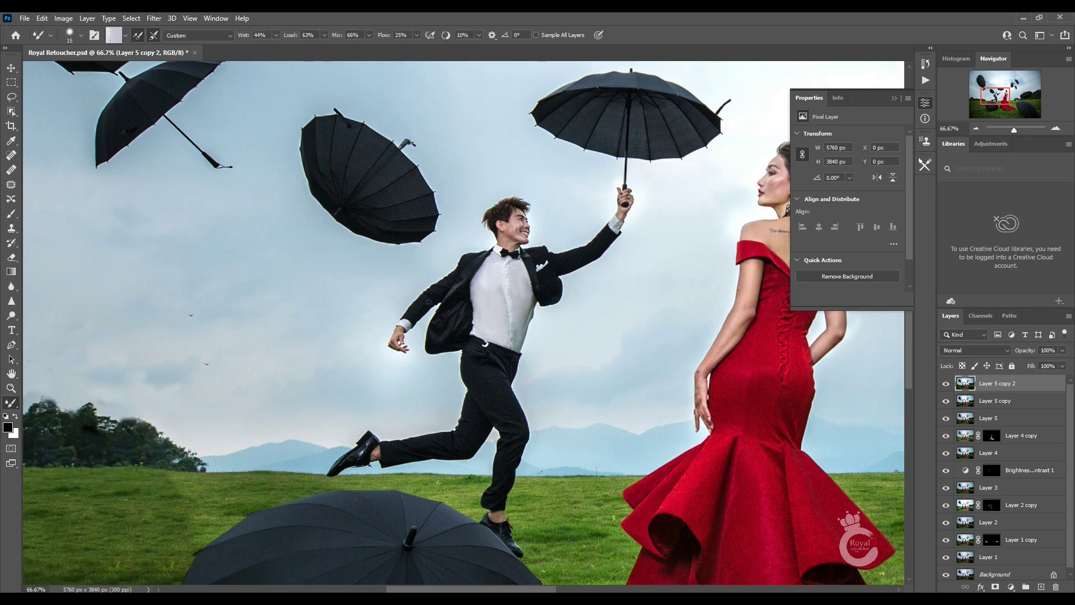
{"action": "key", "text": "ctrl+j"}
{"action": "key", "text": "z"}
{"action": "key", "text": "ctrl+0"}
{"action": "key", "text": "ctrl+s"}
{"action": "key", "text": "ctrl+plus"}
{"action": "key", "text": "ctrl+plus"}
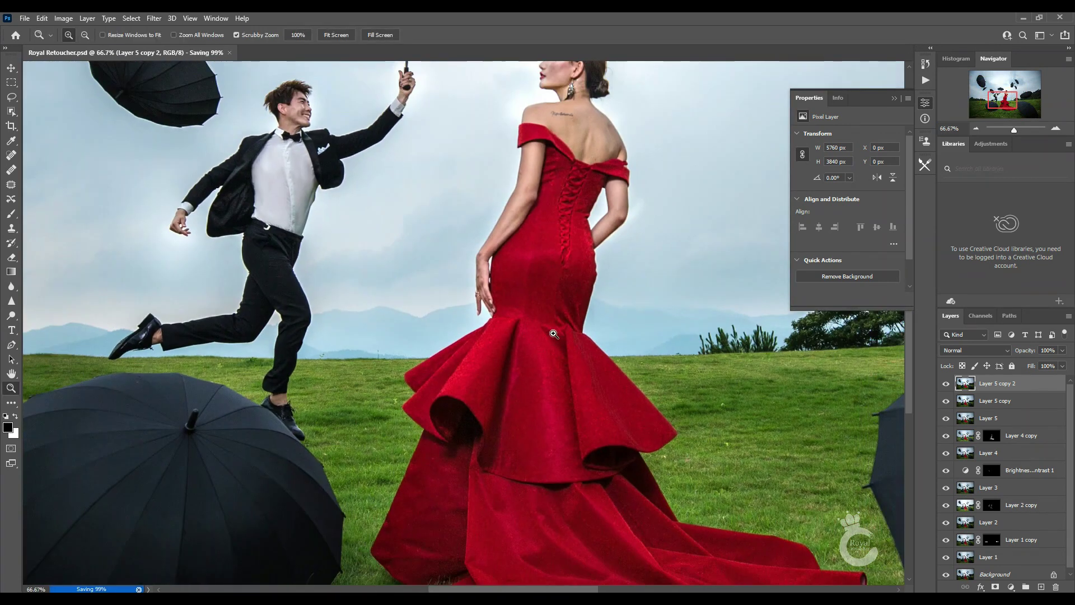
{"action": "left_click", "coordinate": [11, 402]}
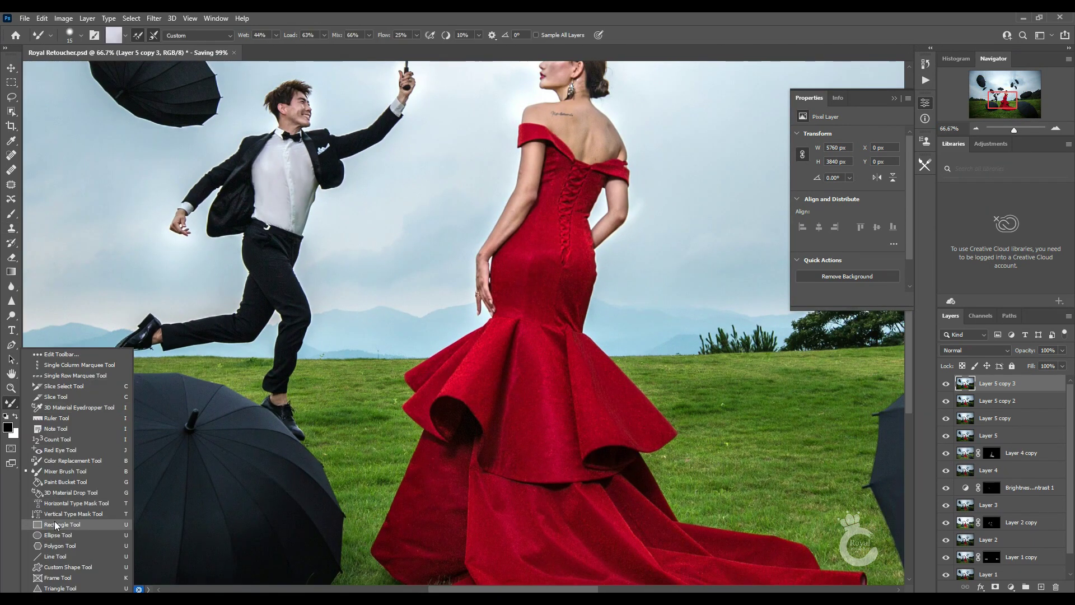
Frame the dress, sample its red into the Mixer Brush and set the load to 11.
{"action": "left_click", "coordinate": [61, 475]}
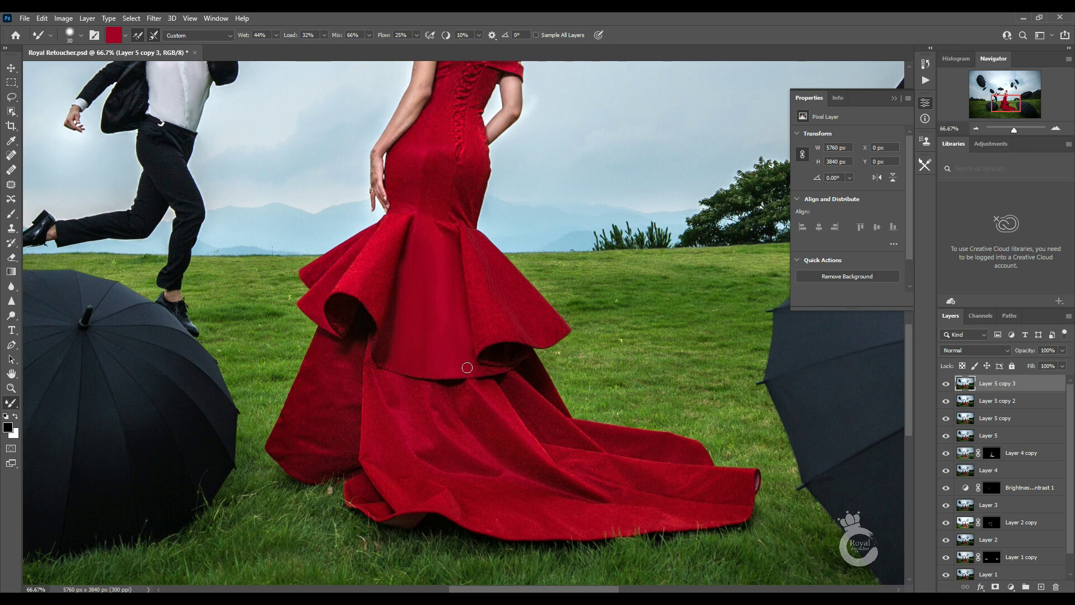
{"action": "scroll", "coordinate": [468, 367], "scroll_direction": "down", "scroll_amount": 3}
{"action": "right_click", "coordinate": [16, 403]}
{"action": "left_click", "coordinate": [64, 470]}
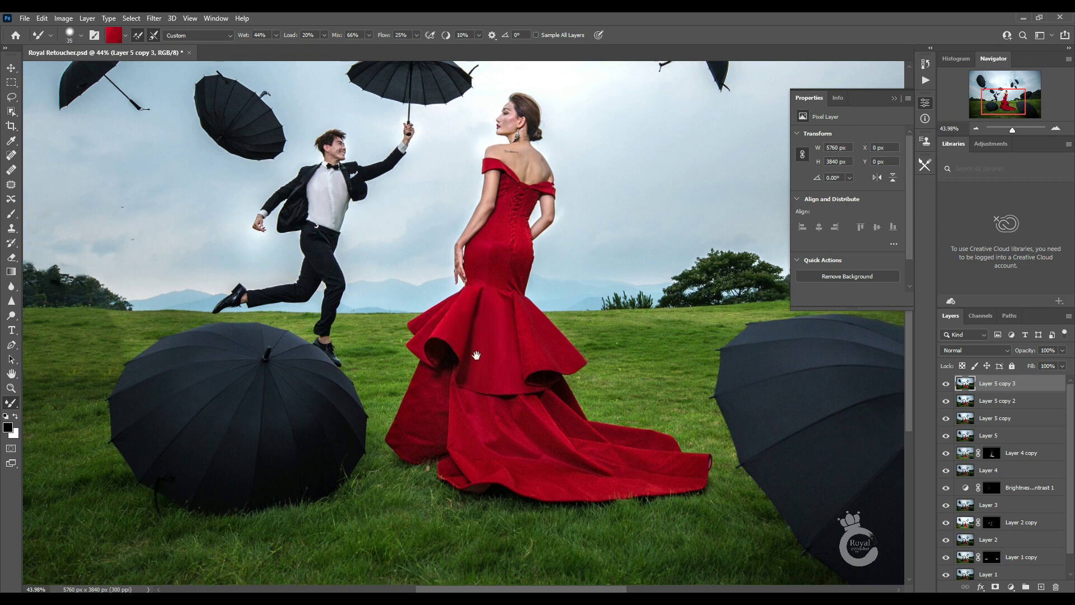
{"action": "left_click_drag", "start_coordinate": [485, 324], "coordinate": [433, 349]}
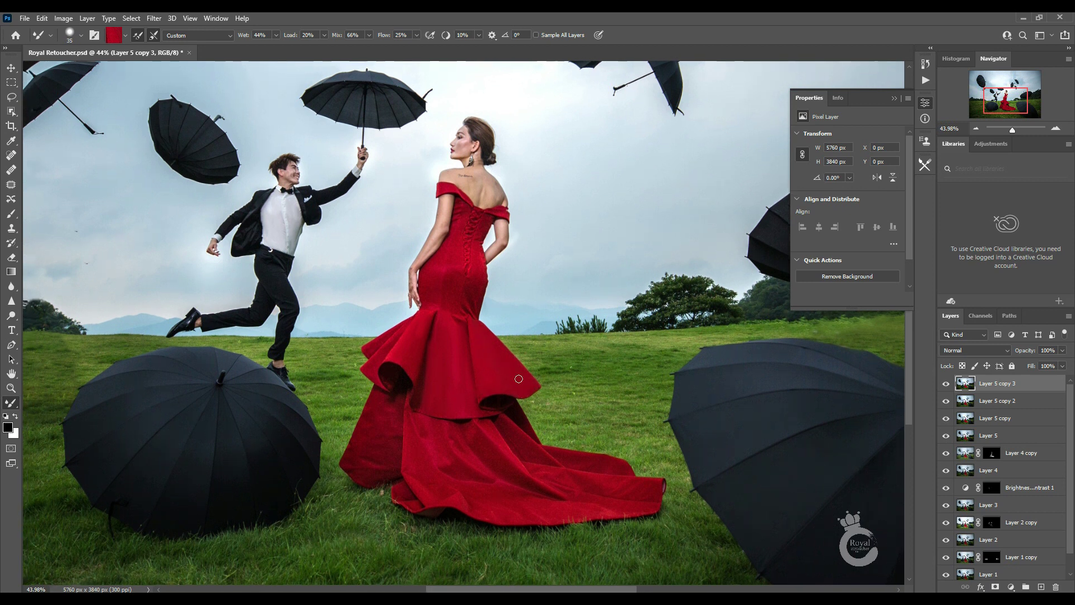
{"action": "scroll", "coordinate": [453, 372], "scroll_direction": "left", "scroll_amount": 5}
{"action": "left_click", "coordinate": [446, 372], "text": "alt"}
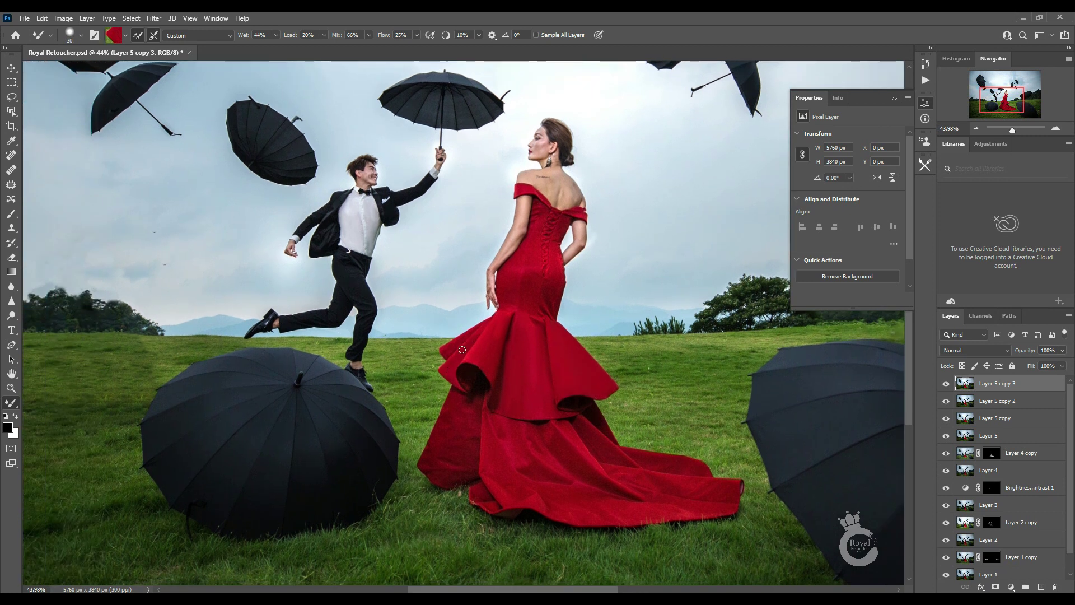
{"action": "left_click", "coordinate": [453, 344], "text": "alt"}
{"action": "scroll", "coordinate": [451, 352], "scroll_direction": "up", "scroll_amount": 4}
{"action": "scroll", "coordinate": [489, 389], "scroll_direction": "right", "scroll_amount": 2}
{"action": "type", "text": "11"}
{"action": "key", "text": "bracketright"}
{"action": "key", "text": "bracketright"}
{"action": "key", "text": "bracketright"}
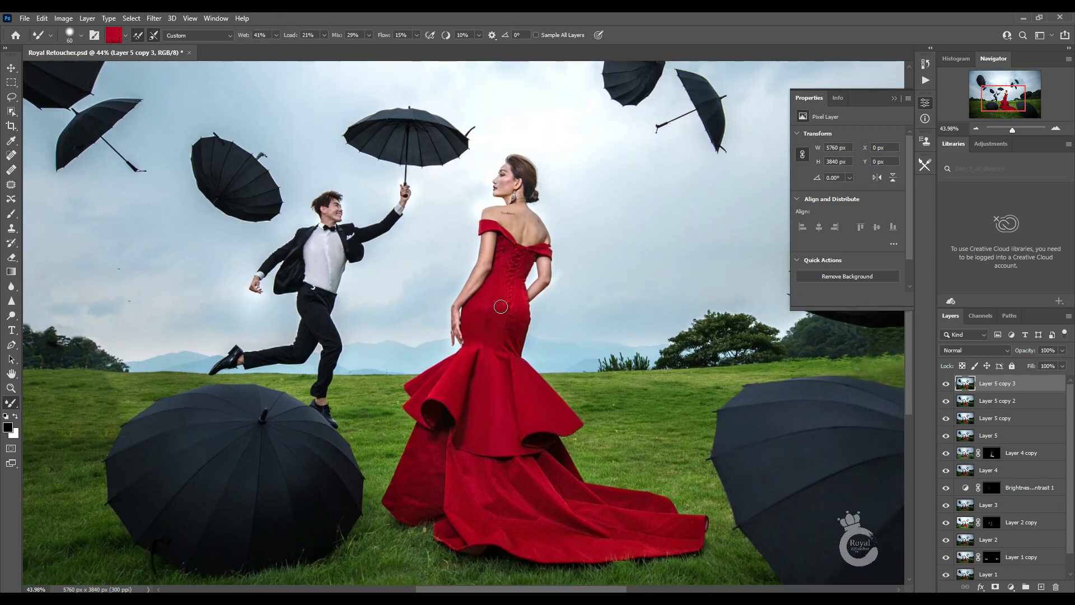
Blend the red fabric down the dress skirt and bodice.
{"action": "mouse_move", "coordinate": [516, 317]}
{"action": "left_mouse_down"}
{"action": "mouse_move", "coordinate": [499, 355]}
{"action": "mouse_move", "coordinate": [528, 412]}
{"action": "mouse_move", "coordinate": [507, 357]}
{"action": "left_mouse_up"}
{"action": "mouse_move", "coordinate": [518, 319]}
{"action": "left_mouse_down"}
{"action": "mouse_move", "coordinate": [520, 346]}
{"action": "mouse_move", "coordinate": [509, 317]}
{"action": "mouse_move", "coordinate": [2, 245]}
{"action": "left_mouse_up"}
{"action": "key", "text": "z"}
{"action": "key", "text": "ctrl+s"}
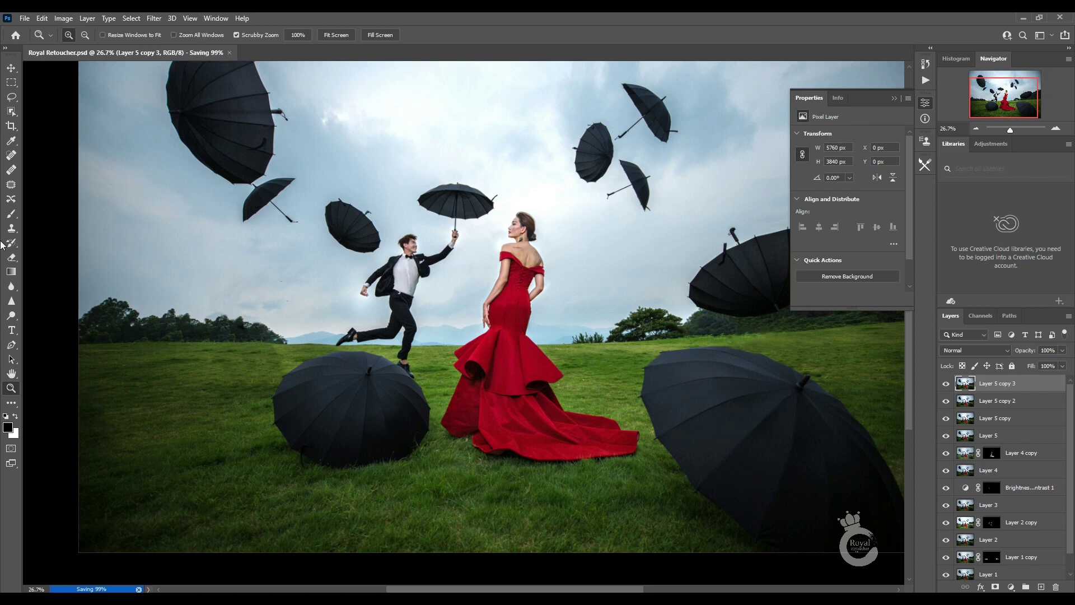
Enlarge the Mixer Brush and smooth the red dress hem.
{"action": "left_click", "coordinate": [11, 403]}
{"action": "left_click", "coordinate": [61, 482]}
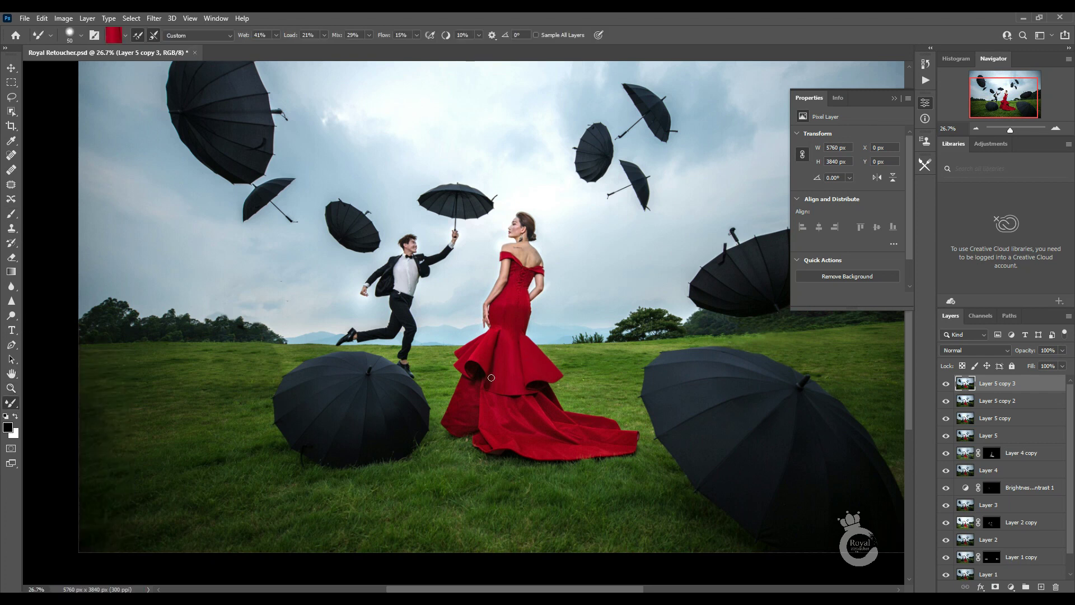
{"action": "left_click_drag", "start_coordinate": [491, 378], "coordinate": [519, 302]}
{"action": "key", "text": "bracketright"}
{"action": "key", "text": "bracketright"}
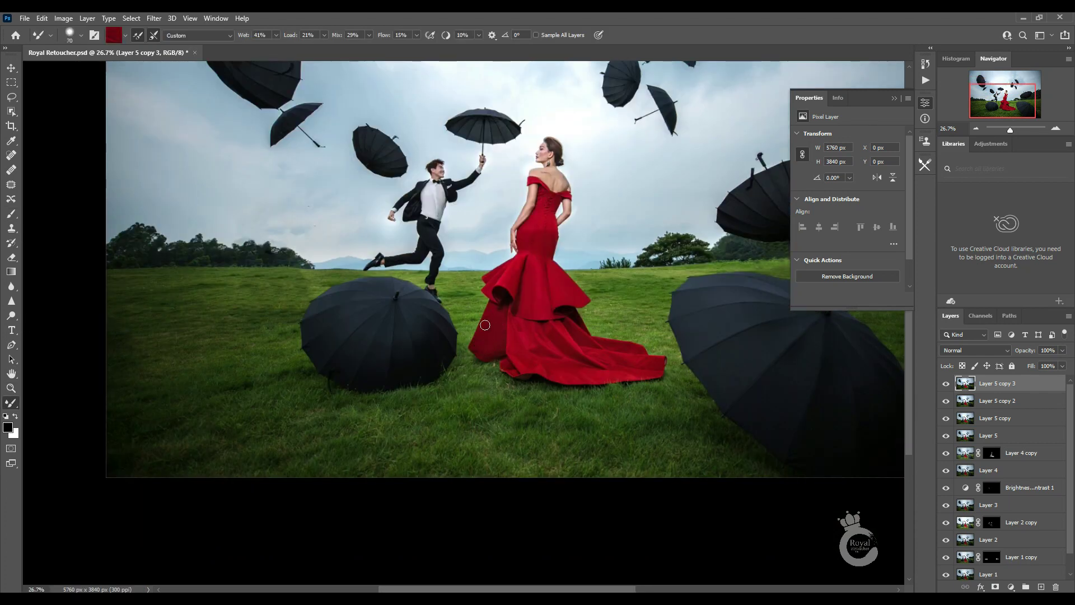
{"action": "scroll", "coordinate": [501, 324], "scroll_direction": "up", "scroll_amount": 1}
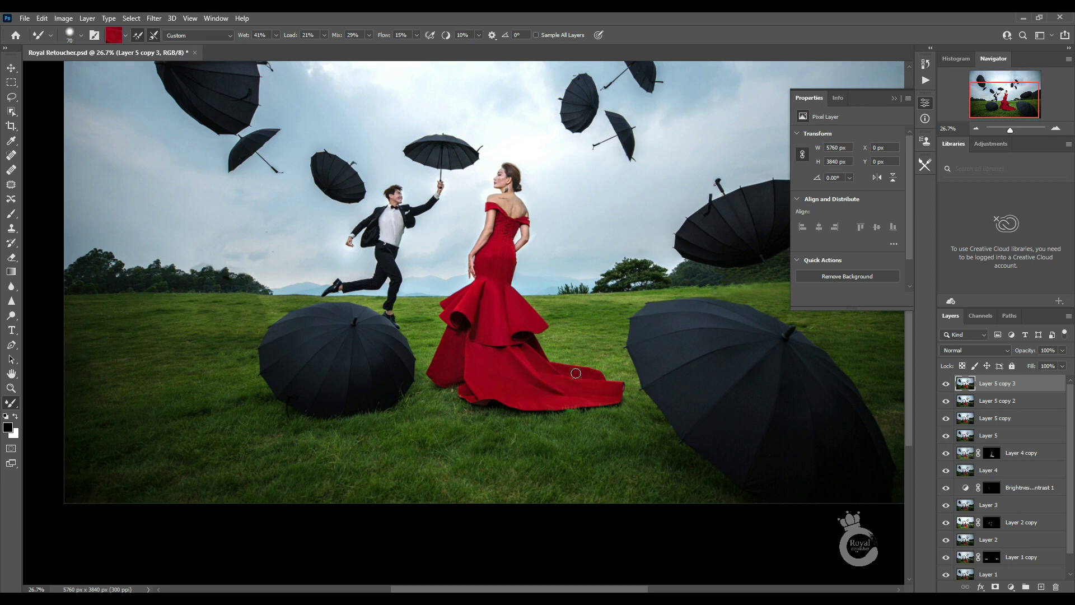
{"action": "left_click_drag", "start_coordinate": [504, 372], "coordinate": [535, 403]}
Zoom out to the whole photo and add a Selective Color adjustment layer.
{"action": "key", "text": "z"}
{"action": "left_click_drag", "start_coordinate": [612, 388], "coordinate": [787, 462]}
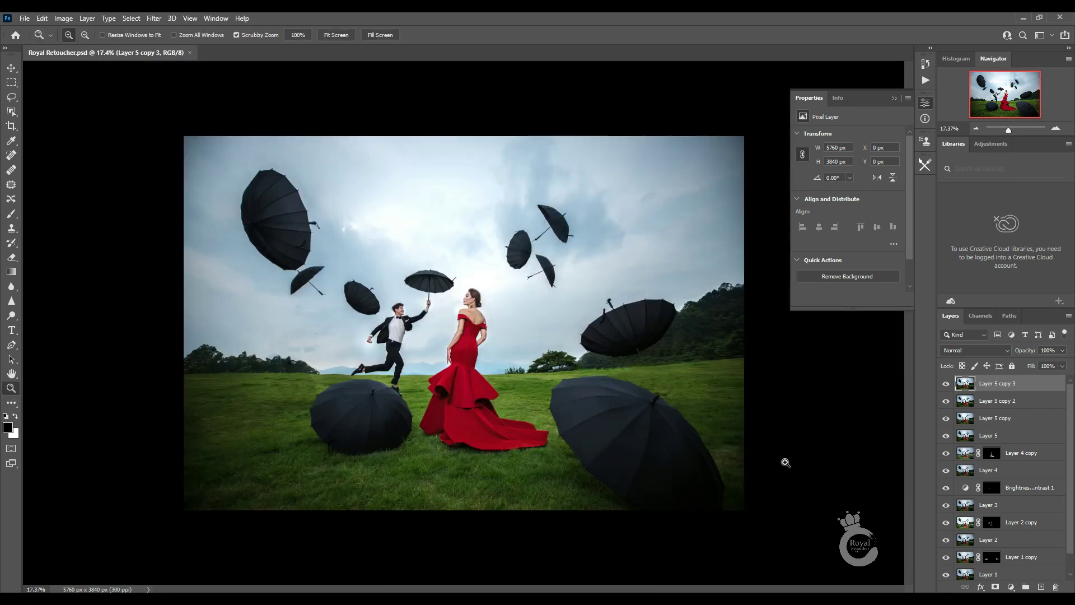
{"action": "left_click", "coordinate": [1012, 588]}
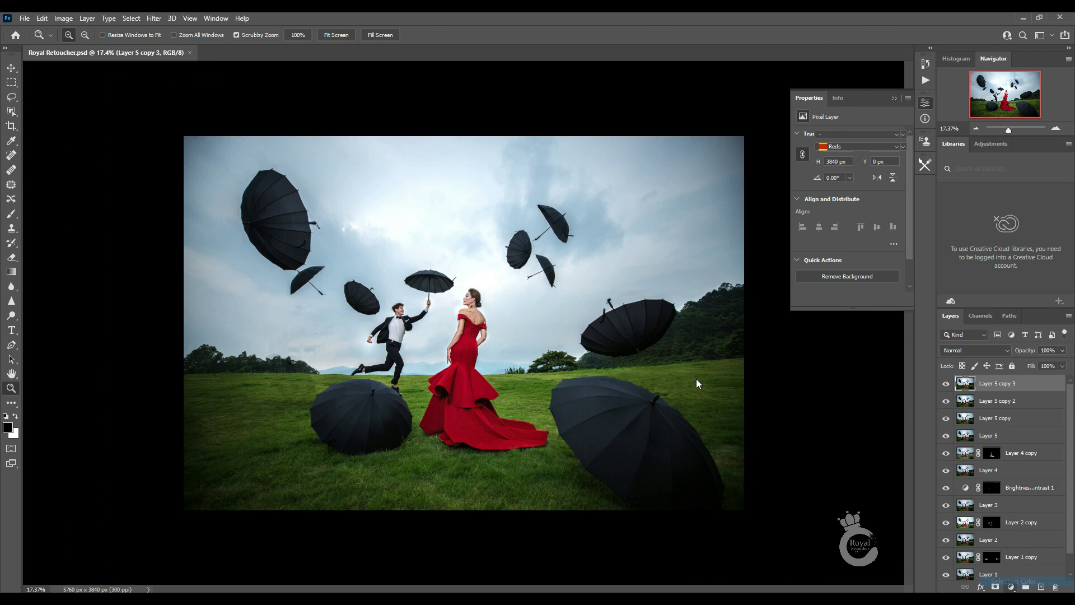
Set Selective Color Reds Cyan to +25 and invert its mask to hide it.
{"action": "left_click_drag", "start_coordinate": [849, 172], "coordinate": [865, 172]}
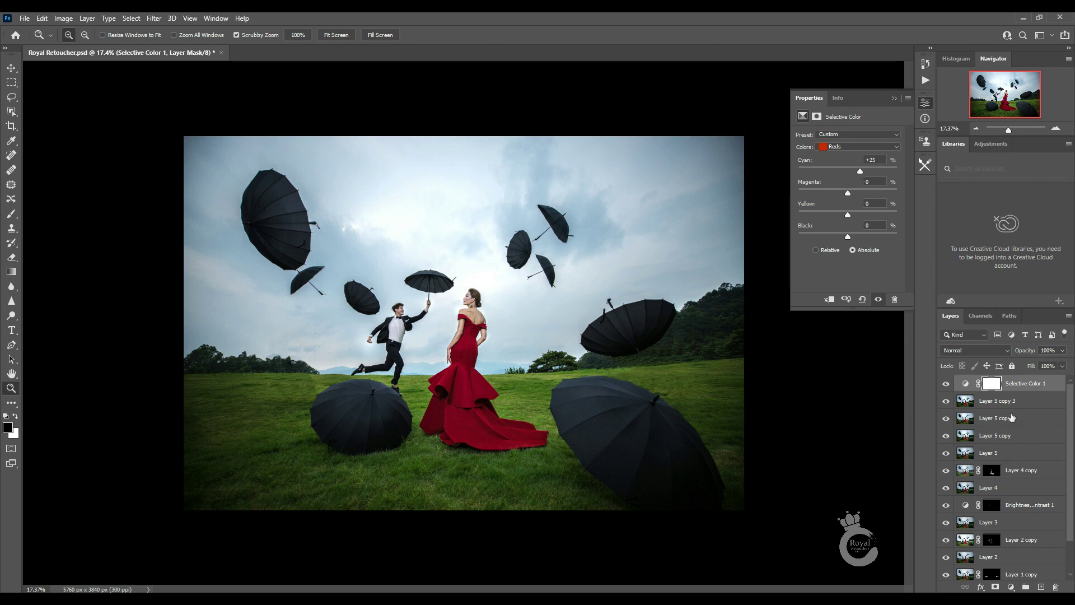
{"action": "left_click", "coordinate": [994, 384]}
{"action": "key", "text": "x"}
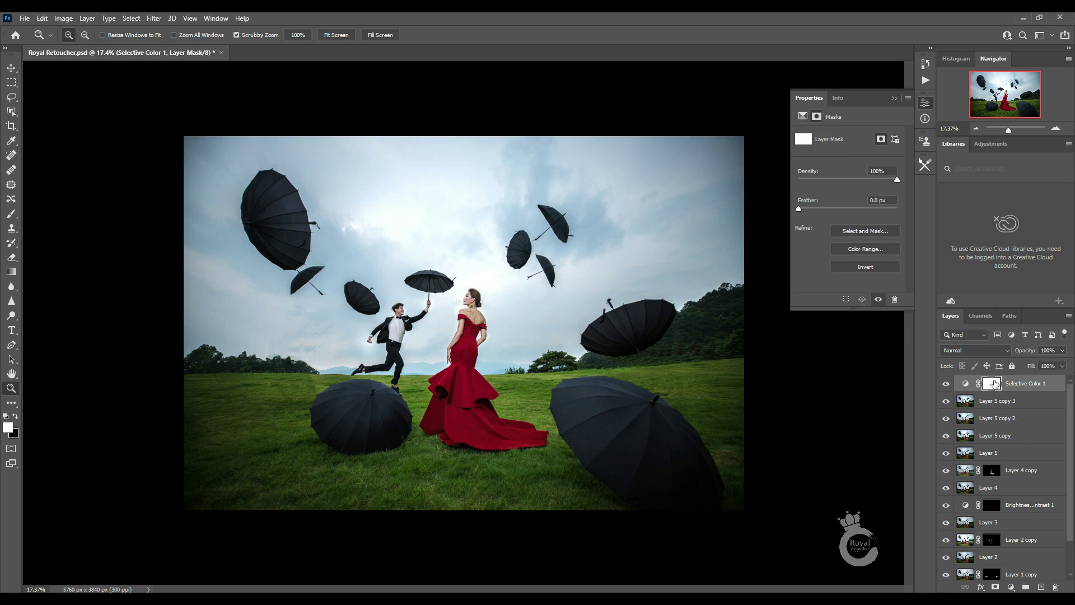
{"action": "key", "text": "ctrl+i"}
{"action": "left_click", "coordinate": [385, 381]}
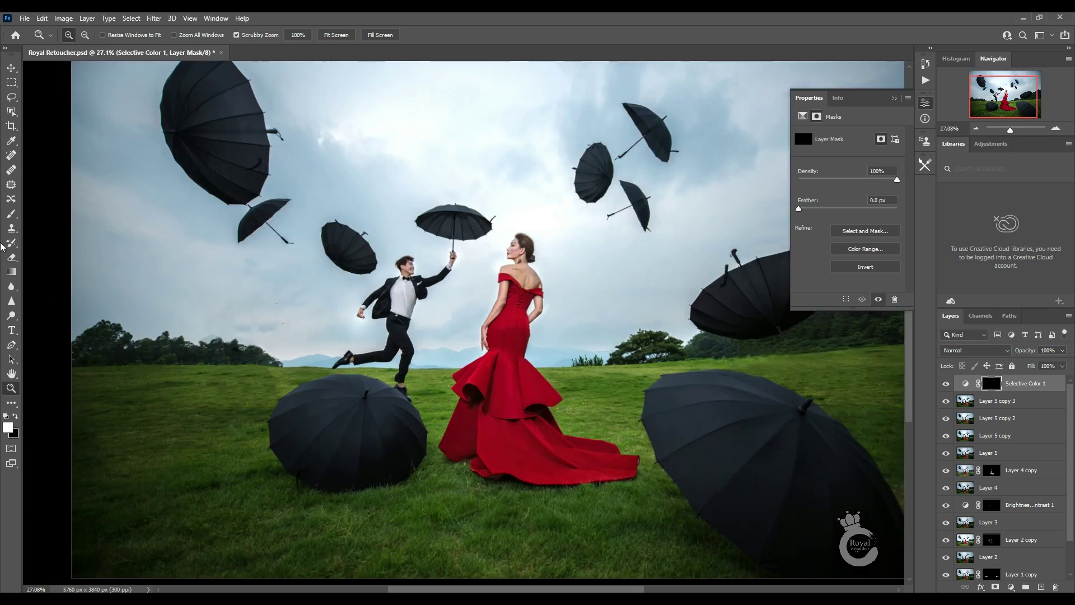
Paint the adjustment back onto the dress, then save and stamp a merged layer.
{"action": "left_click", "coordinate": [11, 213]}
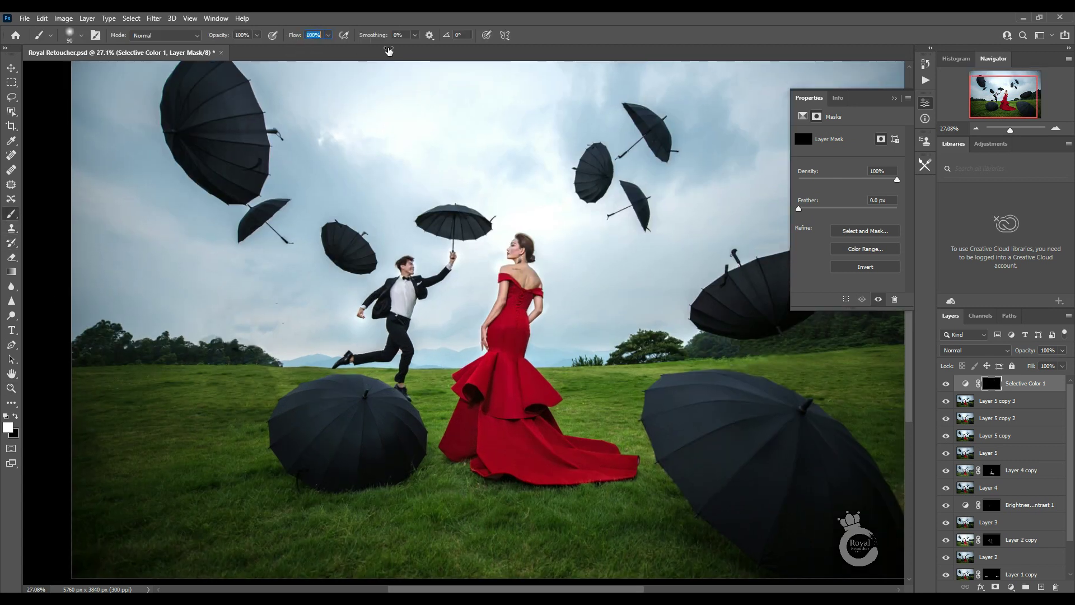
{"action": "key", "text": "bracketright"}
{"action": "key", "text": "bracketright"}
{"action": "key", "text": "bracketright"}
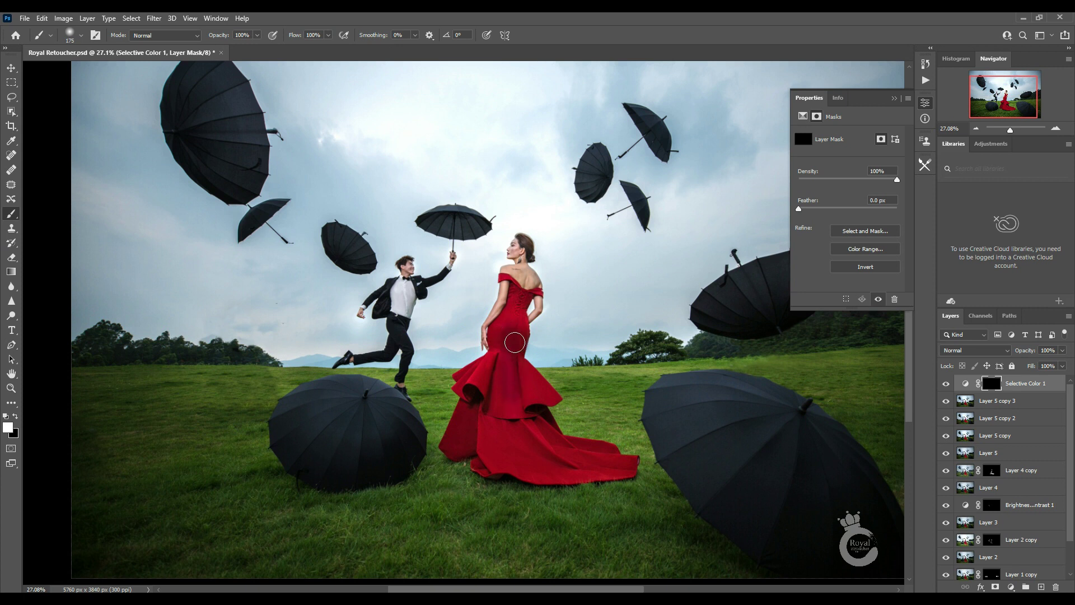
{"action": "mouse_move", "coordinate": [533, 380]}
{"action": "left_mouse_down"}
{"action": "mouse_move", "coordinate": [482, 435]}
{"action": "mouse_move", "coordinate": [622, 472]}
{"action": "left_mouse_up"}
{"action": "key", "text": "bracketright"}
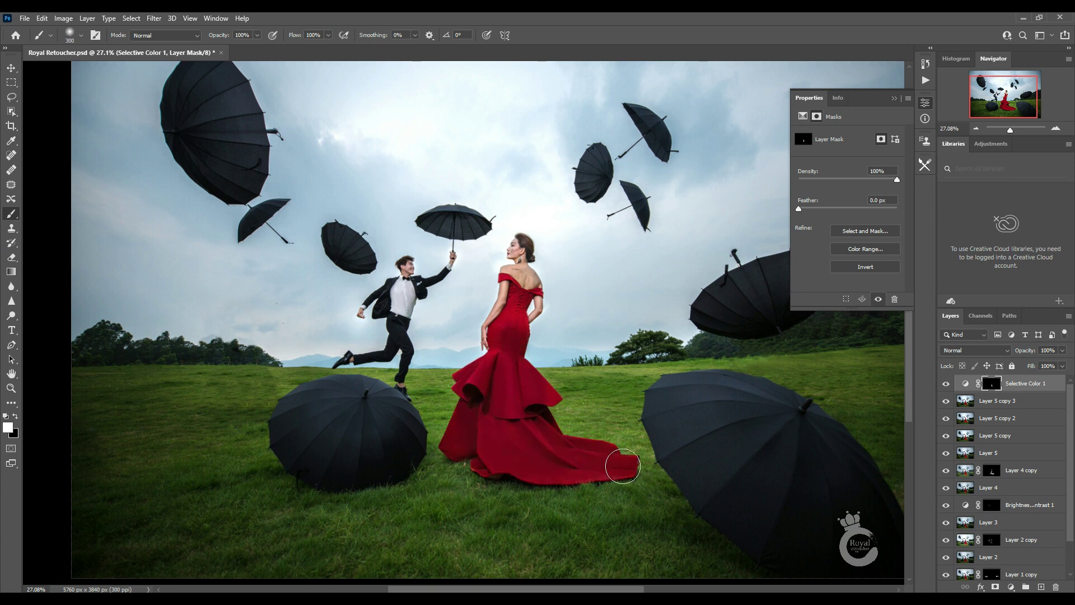
{"action": "left_click_drag", "start_coordinate": [494, 381], "coordinate": [485, 388]}
{"action": "key", "text": "bracketleft"}
{"action": "key", "text": "bracketleft"}
{"action": "key", "text": "bracketleft"}
{"action": "key", "text": "bracketleft"}
{"action": "key", "text": "ctrl+s"}
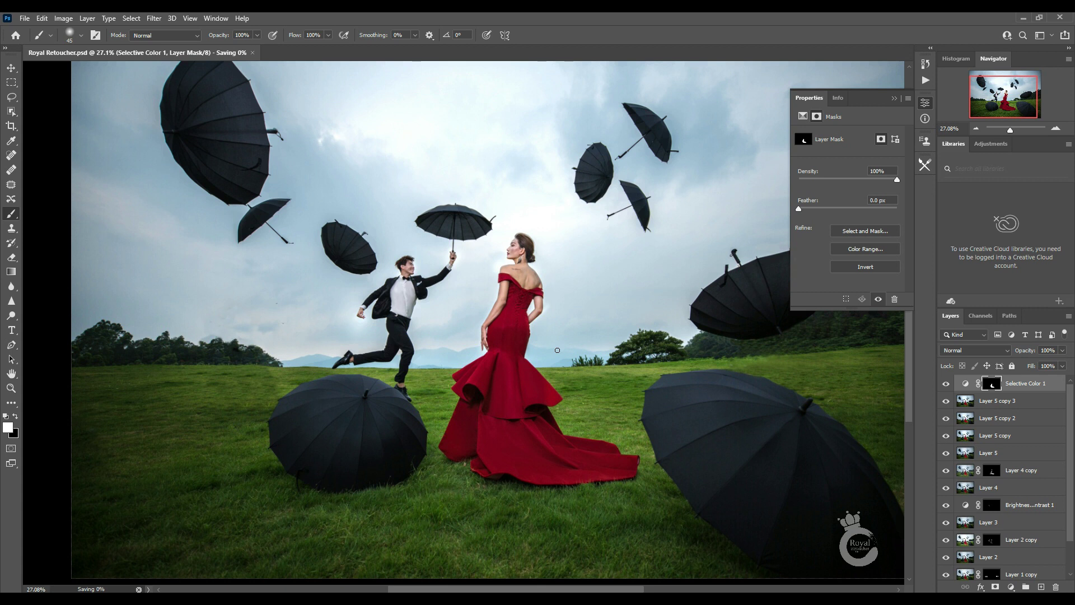
{"action": "key", "text": "ctrl+shift+alt+e"}
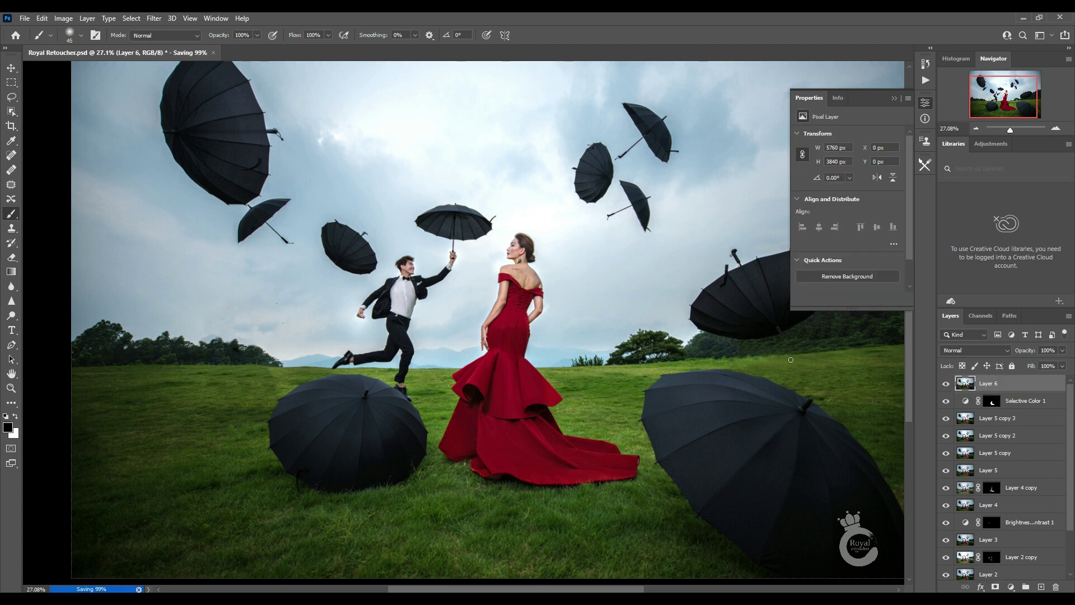
Add a Selective Color layer with Reds Cyan -78 and an inverted black mask.
{"action": "left_click", "coordinate": [1011, 587]}
{"action": "left_click", "coordinate": [974, 540]}
{"action": "left_click_drag", "start_coordinate": [847, 170], "coordinate": [809, 173]}
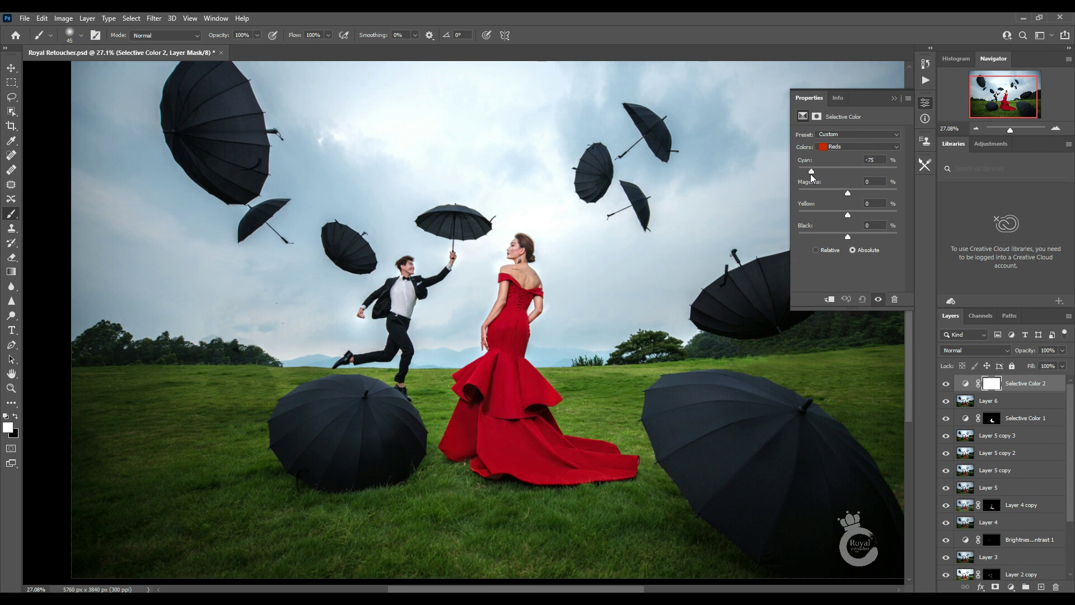
{"action": "key", "text": "ctrl+i"}
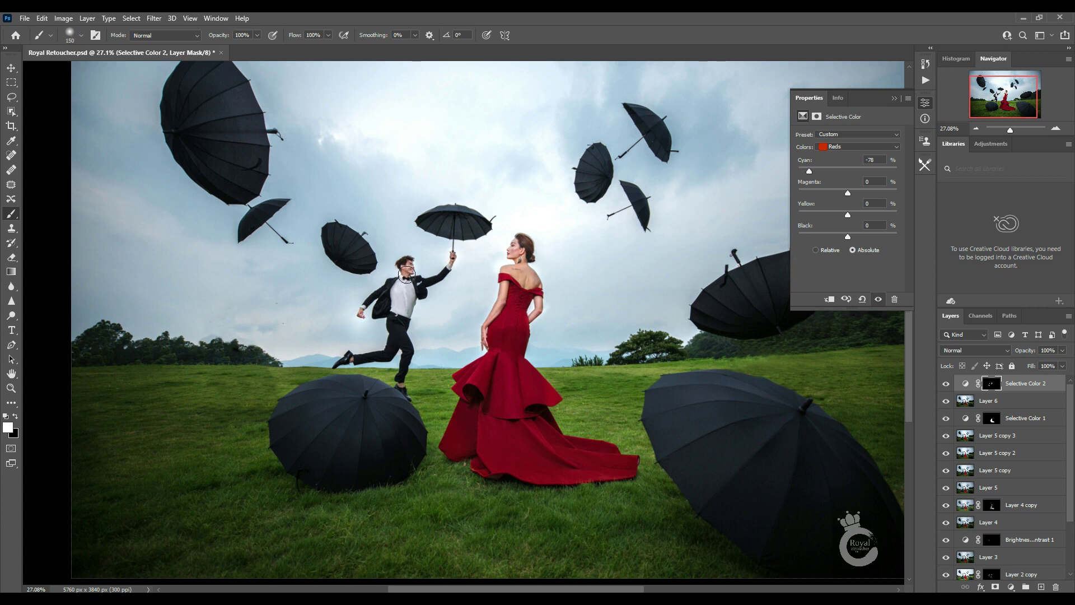
Zoom in on the couple, save, and stamp all visible layers into a new layer.
{"action": "key", "text": "z"}
{"action": "left_click", "coordinate": [556, 233]}
{"action": "key", "text": "ctrl+s"}
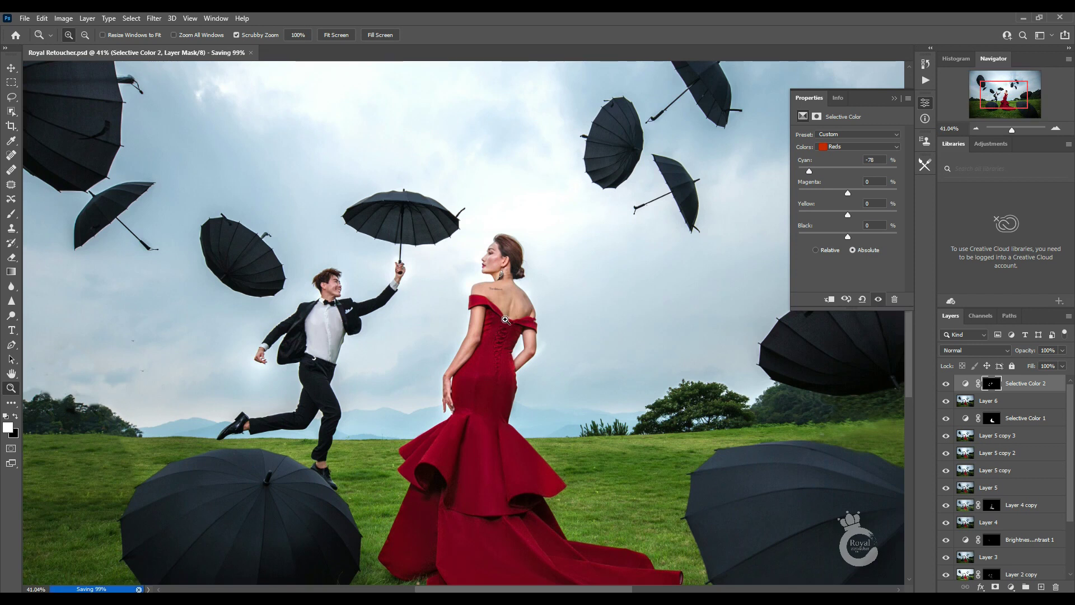
{"action": "key", "text": "ctrl+alt+shift+e"}
Duplicate the merged layer and apply Imagenomic Portraiture skin smoothing.
{"action": "key", "text": "ctrl+j"}
{"action": "left_click", "coordinate": [154, 18]}
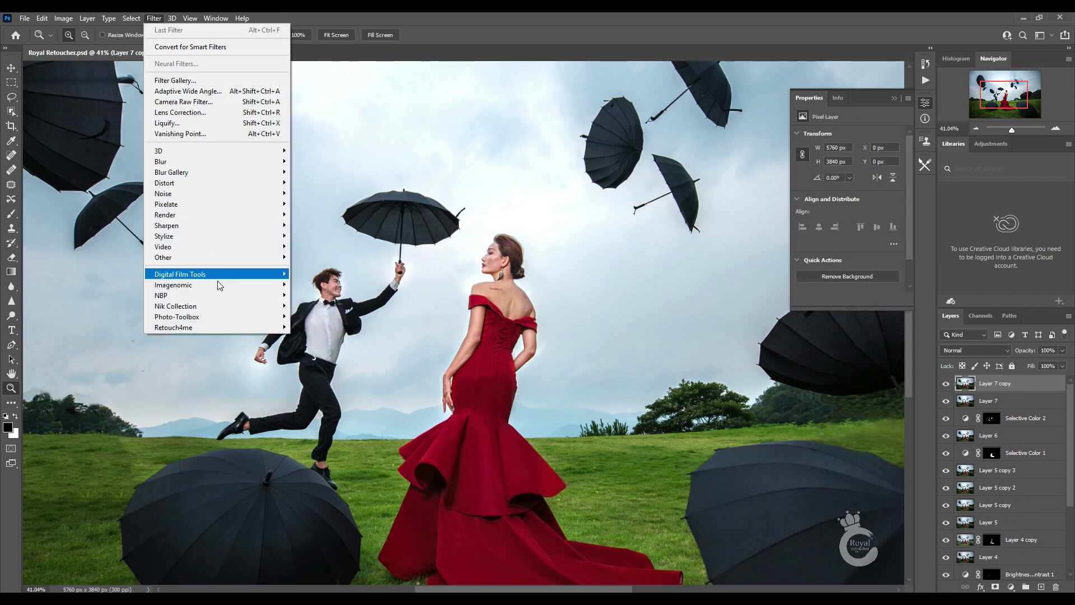
{"action": "left_click", "coordinate": [314, 295]}
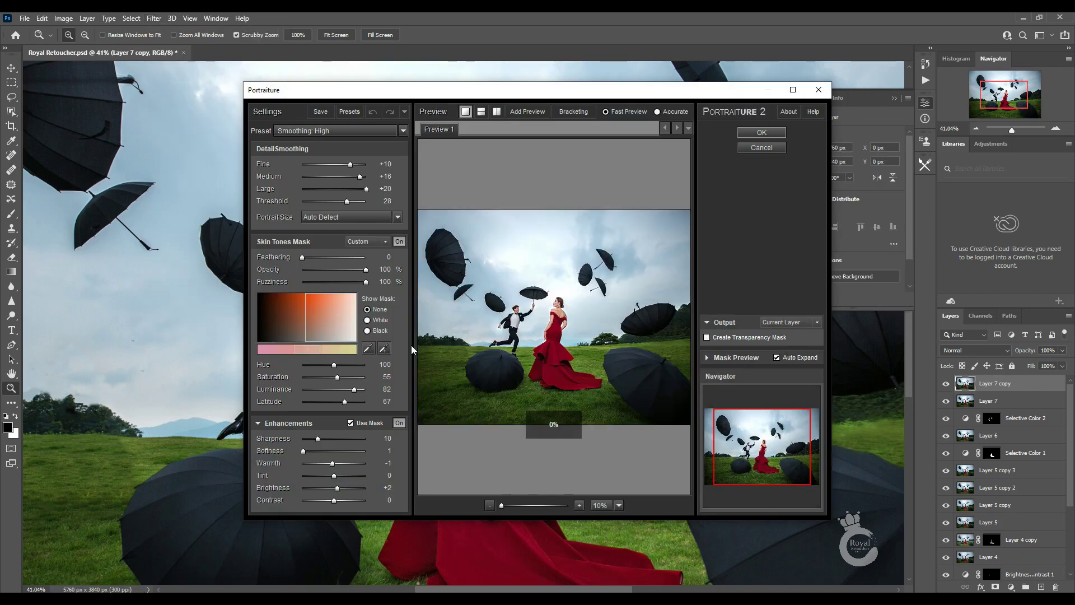
{"action": "key", "text": "Return"}
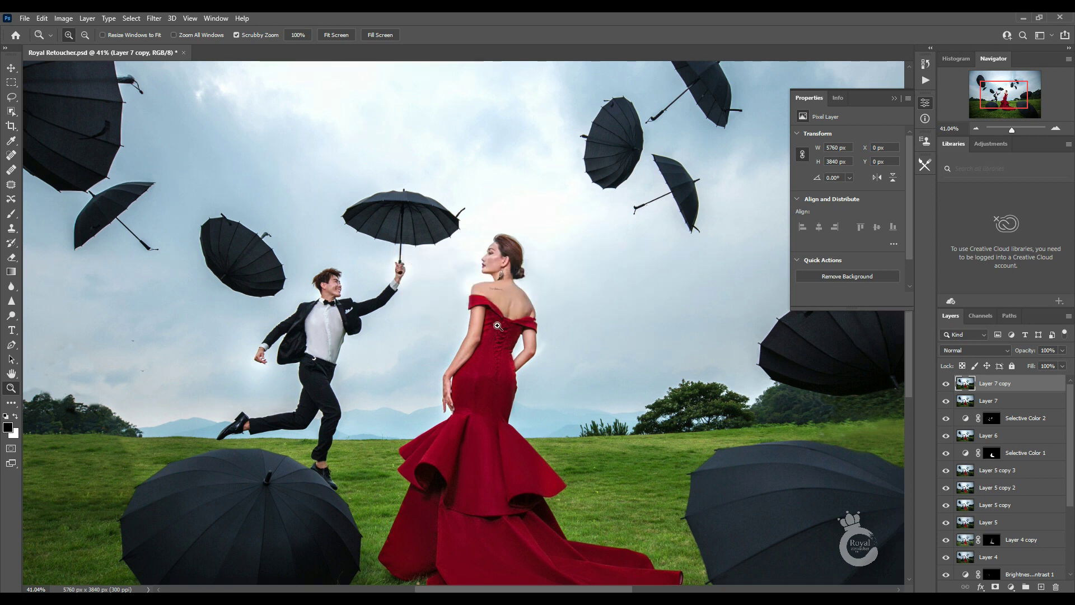
Hide the smoothed layer behind an inverted black mask and ready a soft brush.
{"action": "left_click_drag", "start_coordinate": [497, 326], "coordinate": [538, 328]}
{"action": "left_click", "coordinate": [996, 587]}
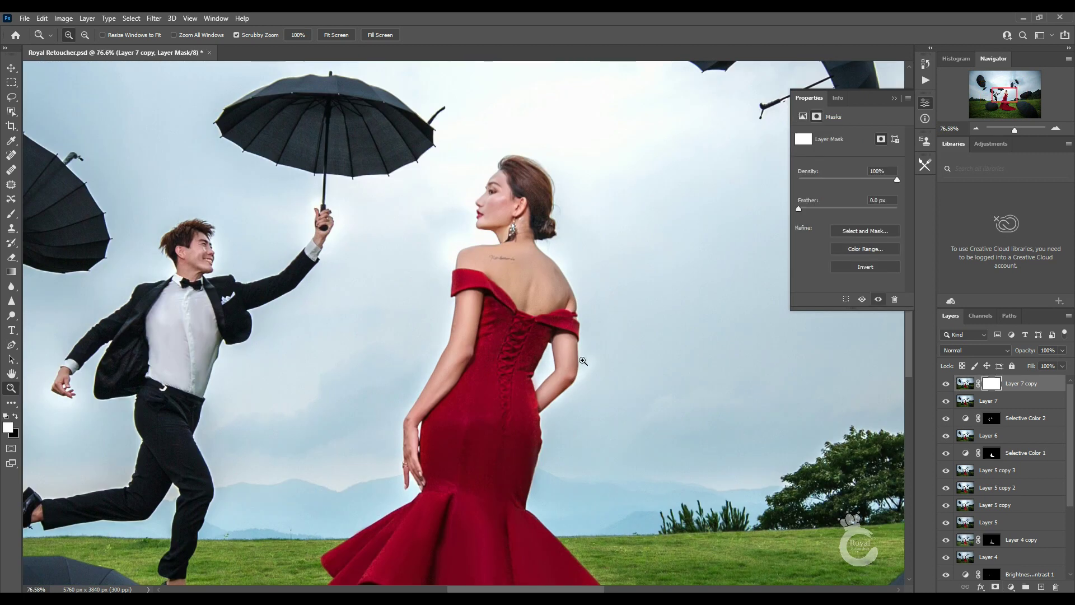
{"action": "key", "text": "ctrl+i"}
{"action": "key", "text": "b"}
{"action": "right_click", "coordinate": [476, 333]}
{"action": "key", "text": "Escape"}
Paint the smoothing back onto the bride's arms, shoulder, neck and face, then save.
{"action": "left_click_drag", "start_coordinate": [473, 308], "coordinate": [402, 472]}
{"action": "left_click_drag", "start_coordinate": [573, 342], "coordinate": [563, 277]}
{"action": "key", "text": "bracketleft"}
{"action": "key", "text": "bracketleft"}
{"action": "key", "text": "bracketleft"}
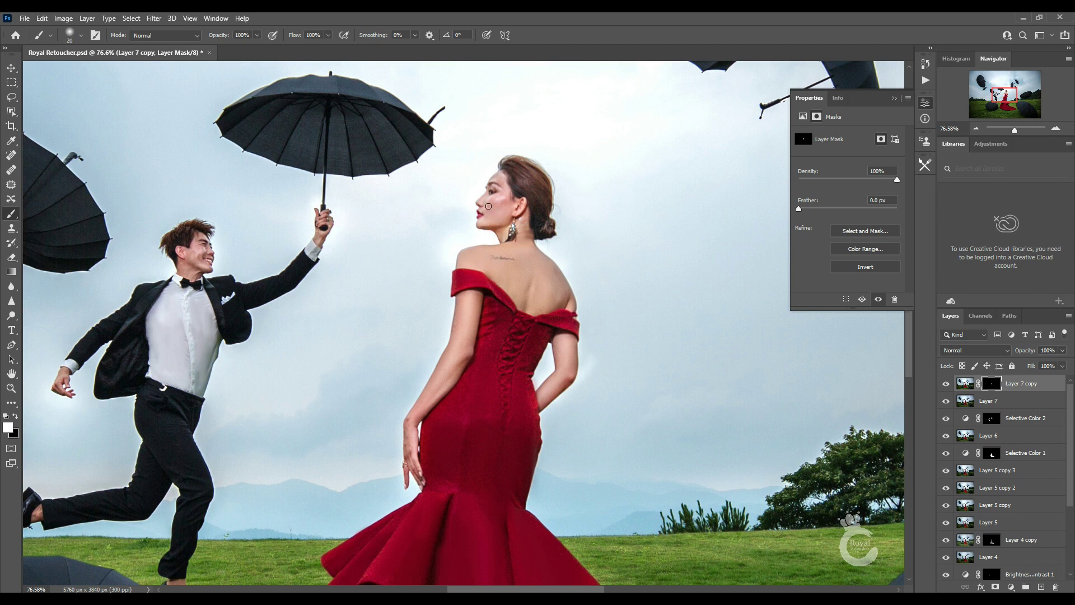
{"action": "key", "text": "x"}
{"action": "key", "text": "x"}
{"action": "key", "text": "bracketleft"}
{"action": "key", "text": "bracketleft"}
{"action": "key", "text": "bracketleft"}
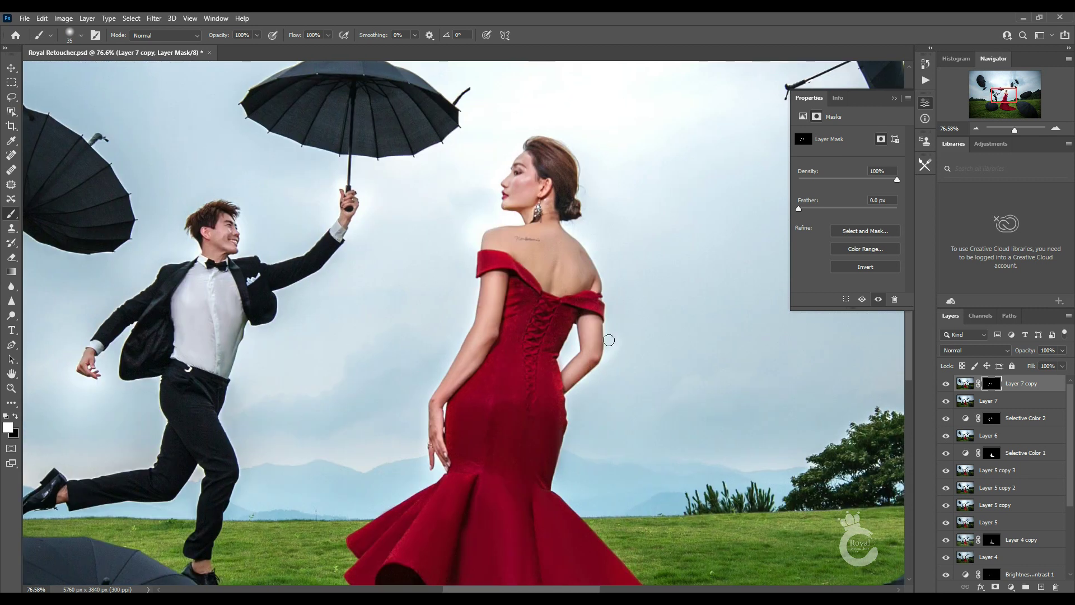
{"action": "key", "text": "z"}
{"action": "key", "text": "ctrl+0"}
{"action": "key", "text": "ctrl+s"}
Stamp a merged layer and clone out the mark on the bride's upper back.
{"action": "left_click", "coordinate": [552, 325]}
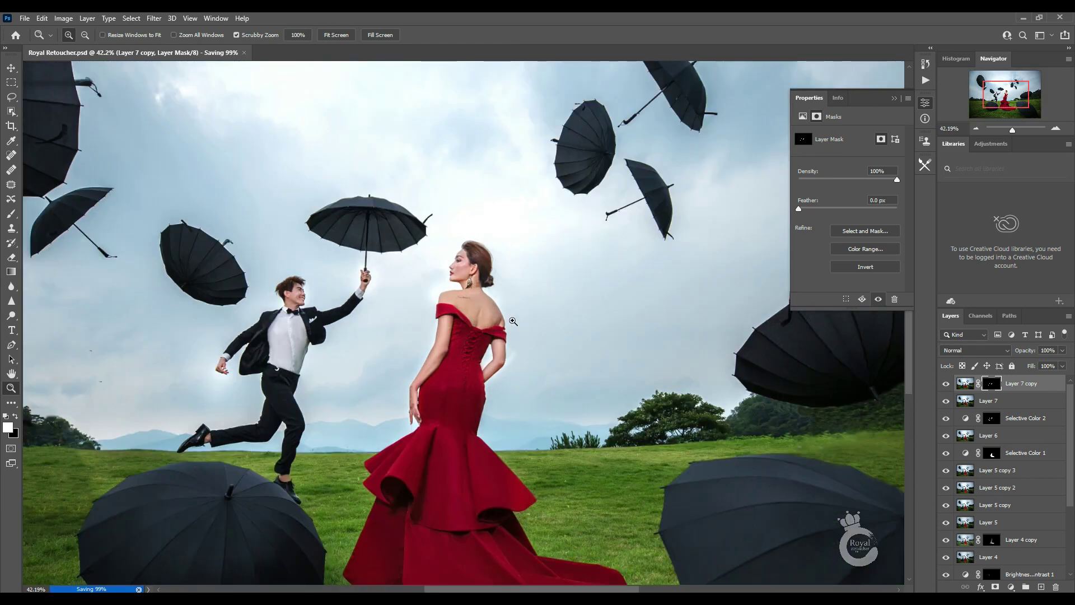
{"action": "key", "text": "ctrl+shift+alt+e"}
{"action": "left_click_drag", "start_coordinate": [476, 268], "coordinate": [504, 268]}
{"action": "key", "text": "s"}
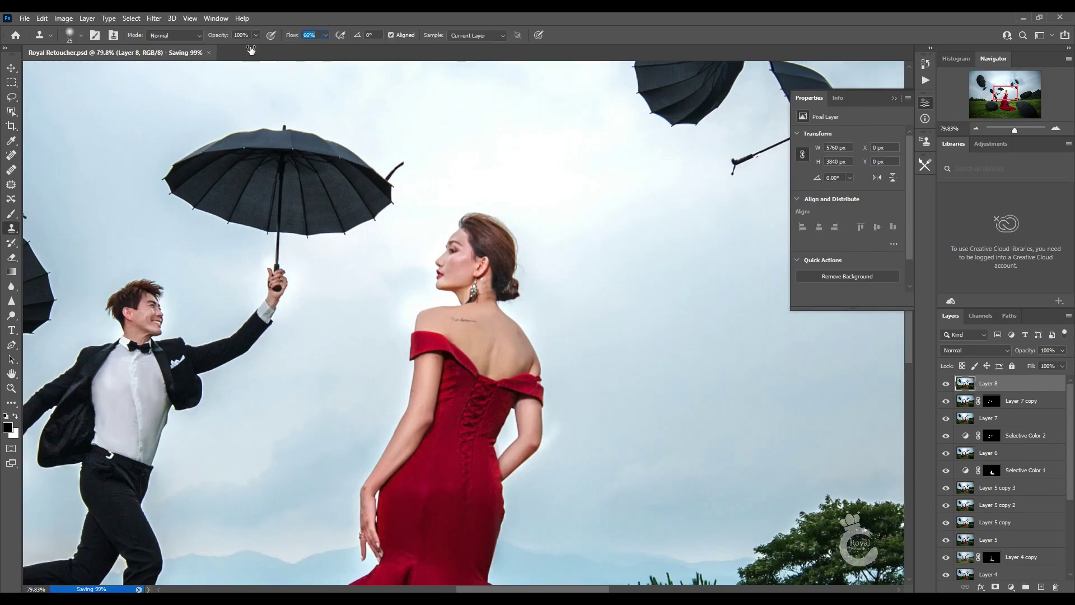
{"action": "key", "text": "bracketleft"}
{"action": "scroll", "coordinate": [464, 269], "scroll_direction": "down", "scroll_amount": 1}
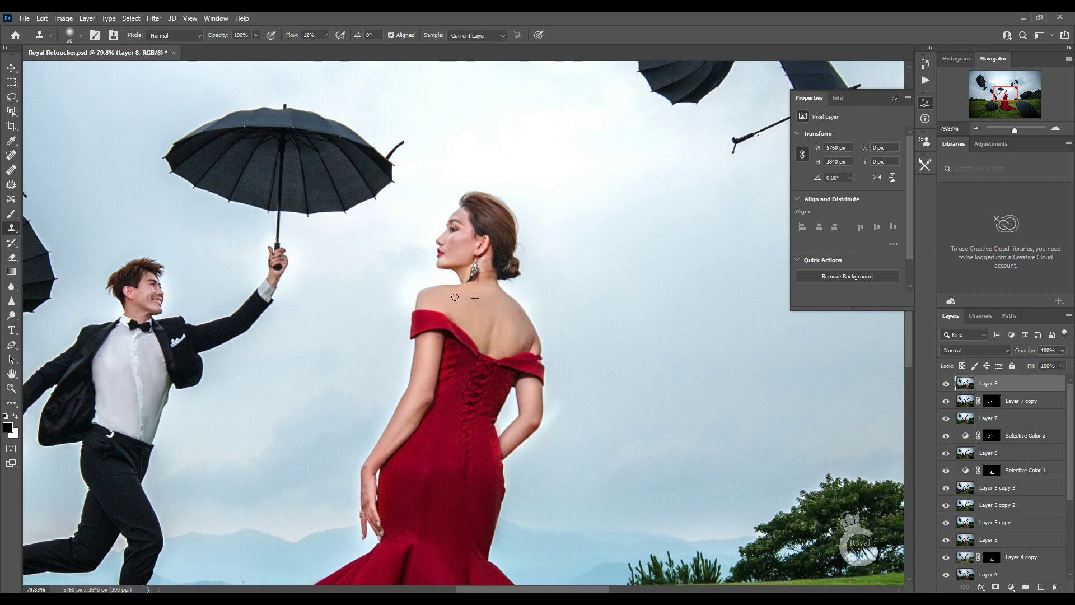
Fit the image in view, save, and duplicate the merged layer.
{"action": "key", "text": "z"}
{"action": "key", "text": "ctrl+minus"}
{"action": "key", "text": "ctrl+minus"}
{"action": "key", "text": "ctrl+minus"}
{"action": "key", "text": "ctrl+s"}
{"action": "key", "text": "ctrl+minus"}
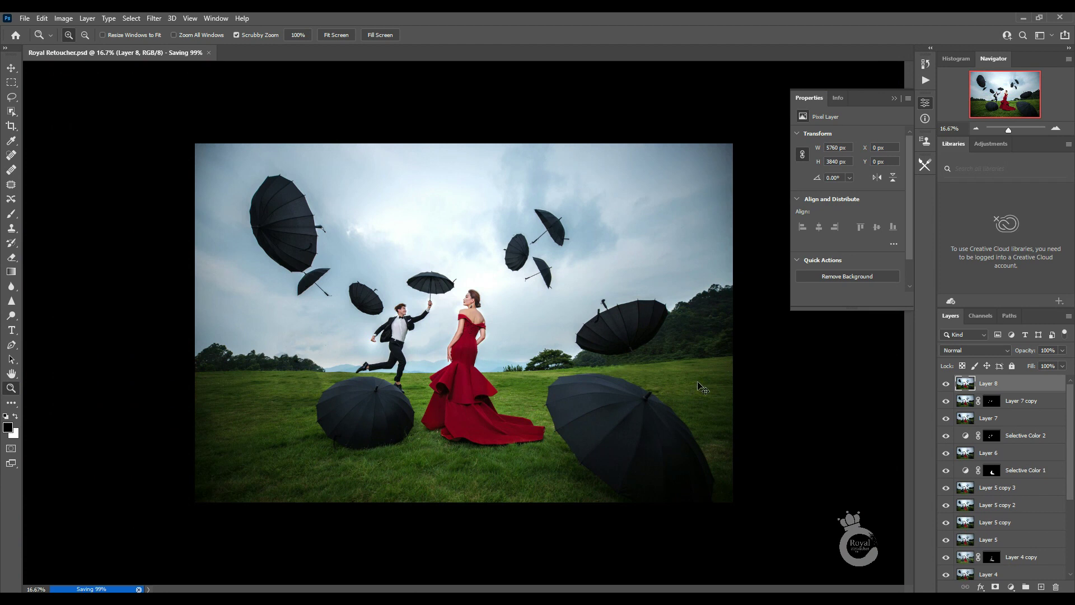
{"action": "key", "text": "ctrl+j"}
{"action": "key", "text": "ctrl+0"}
Open the duplicate in Liquify with a smaller warp brush.
{"action": "left_click", "coordinate": [154, 18]}
{"action": "left_click", "coordinate": [168, 122]}
{"action": "key", "text": "bracketleft"}
{"action": "key", "text": "bracketleft"}
{"action": "key", "text": "bracketleft"}
Reshape the dress hem and folds in Liquify and apply the changes.
{"action": "left_click_drag", "start_coordinate": [413, 448], "coordinate": [385, 477]}
{"action": "key", "text": "bracketleft"}
{"action": "key", "text": "bracketleft"}
{"action": "key", "text": "bracketleft"}
{"action": "left_click_drag", "start_coordinate": [466, 454], "coordinate": [450, 446]}
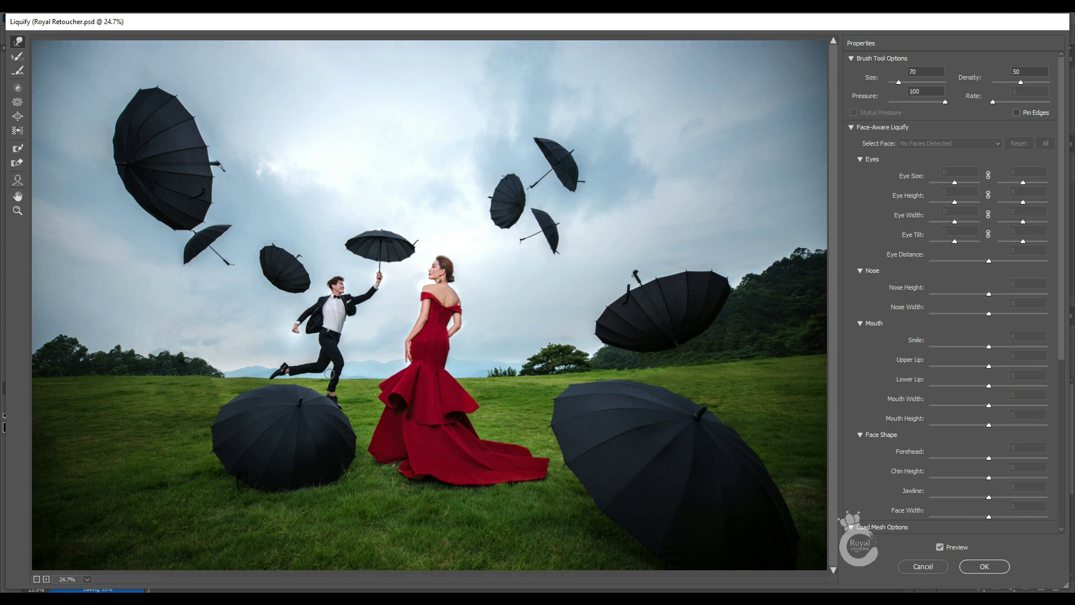
{"action": "key", "text": "bracketright"}
{"action": "key", "text": "bracketright"}
{"action": "key", "text": "bracketright"}
{"action": "left_click", "coordinate": [18, 88]}
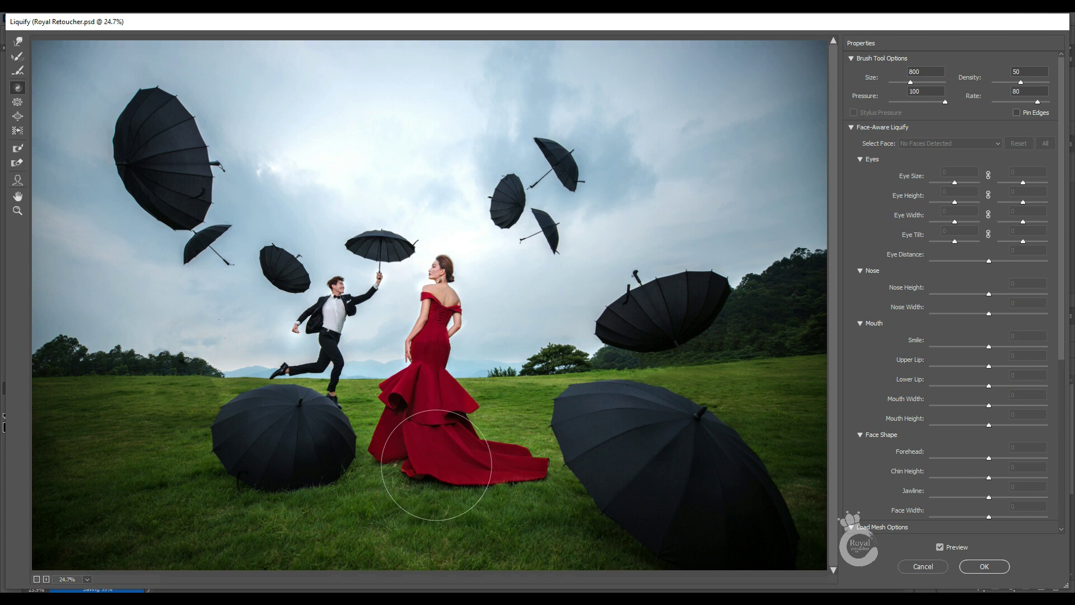
{"action": "key", "text": "w"}
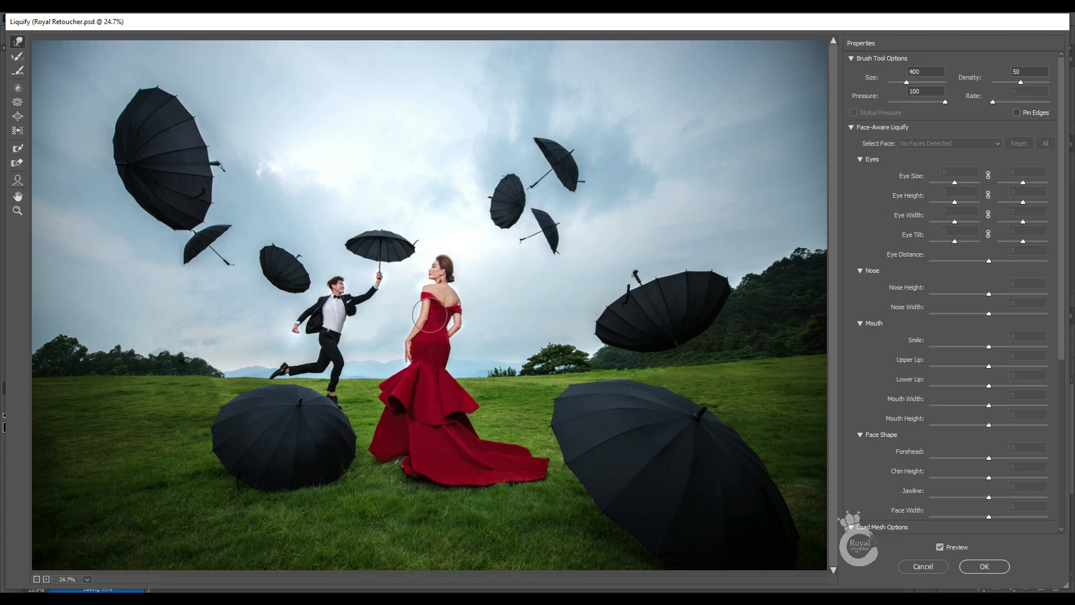
{"action": "key", "text": "bracketleft"}
{"action": "left_click", "coordinate": [984, 567]}
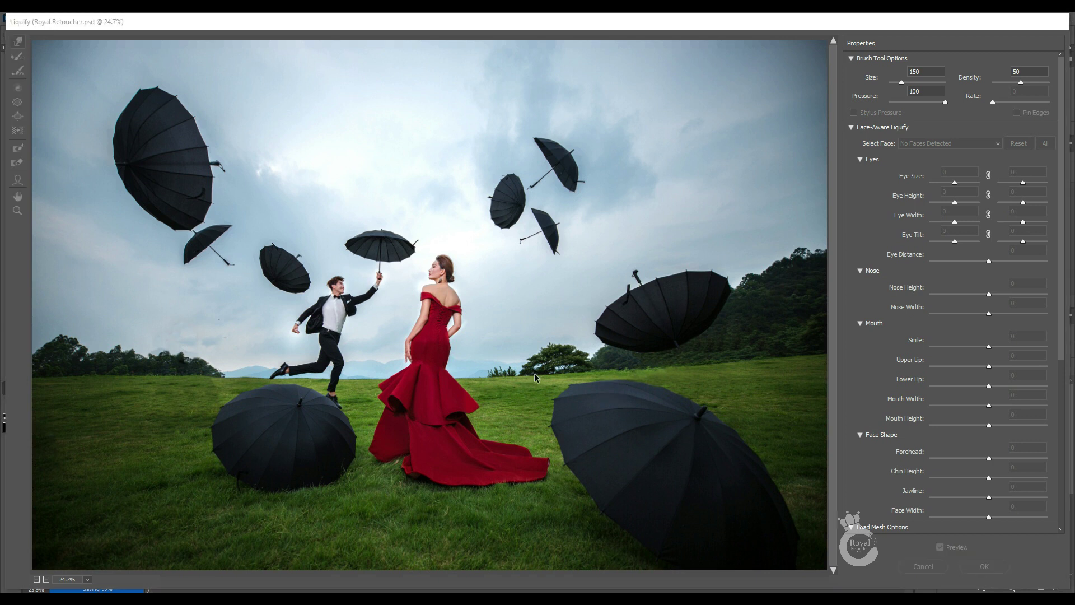
Zoom out to the whole photo, save the document, and zoom back in.
{"action": "left_click", "coordinate": [481, 384], "text": "alt"}
{"action": "key", "text": "ctrl+s"}
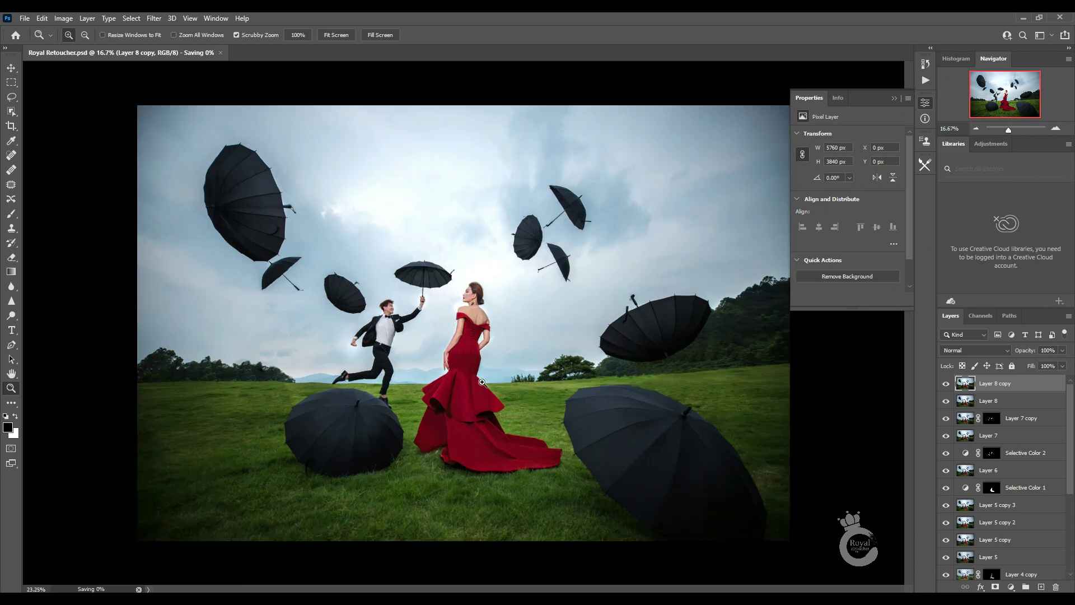
{"action": "left_click", "coordinate": [482, 383]}
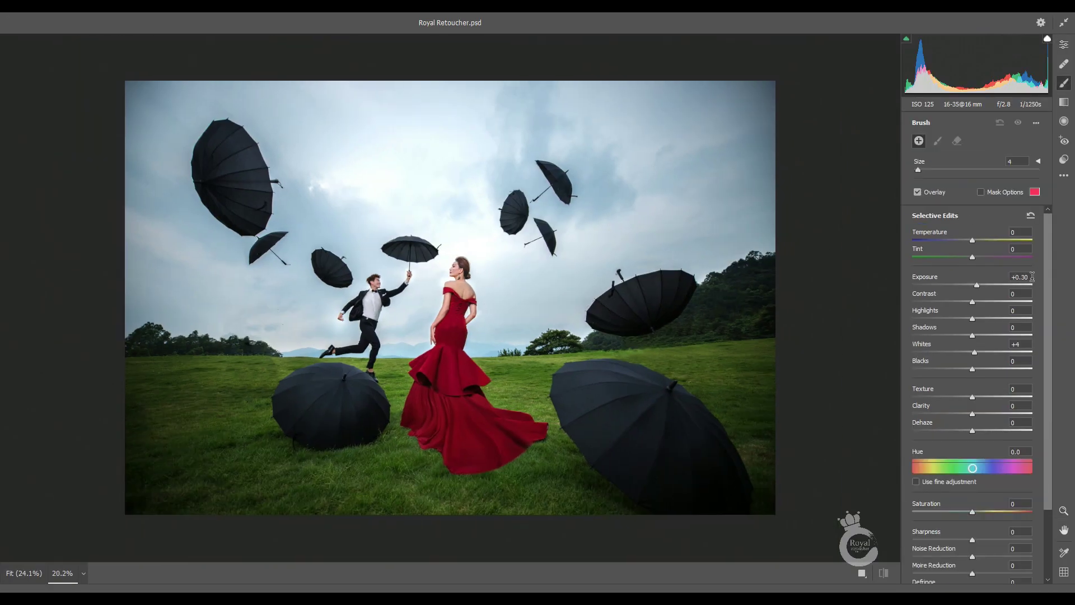
Reset the brush mask exposure, show the mask overlay, and paint the lower-left grass.
{"action": "double_click", "coordinate": [977, 285]}
{"action": "left_click", "coordinate": [981, 192]}
{"action": "scroll", "coordinate": [425, 419], "scroll_direction": "up", "scroll_amount": 3}
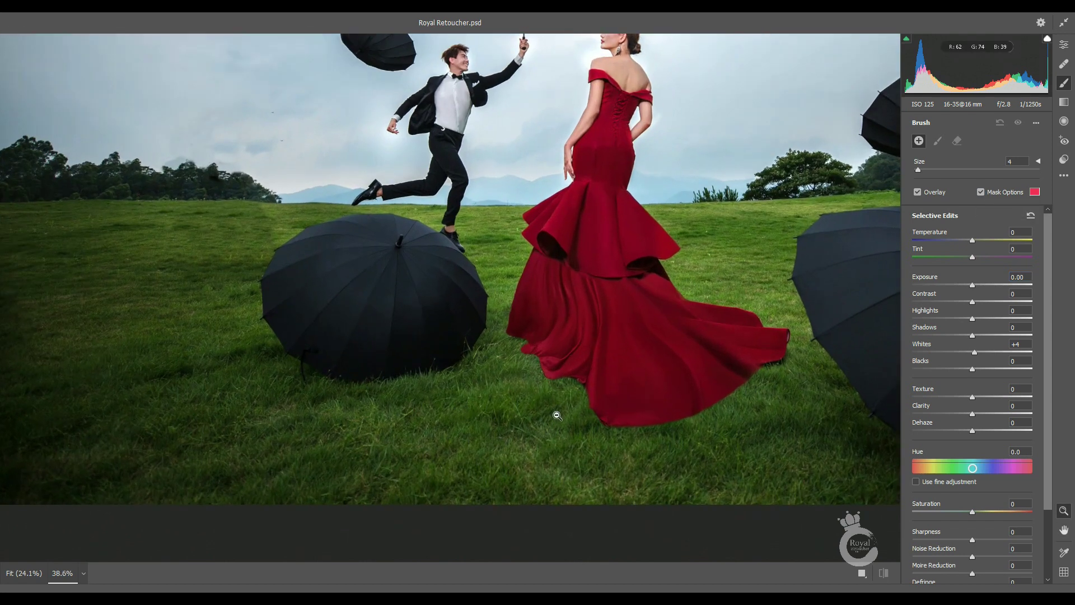
{"action": "mouse_move", "coordinate": [504, 465]}
{"action": "left_mouse_down"}
{"action": "mouse_move", "coordinate": [7, 474]}
{"action": "mouse_move", "coordinate": [197, 450]}
{"action": "left_mouse_up"}
Shrink the brush and extend the mask across the lower-left grass.
{"action": "key", "text": "bracketleft"}
{"action": "key", "text": "bracketleft"}
{"action": "key", "text": "bracketleft"}
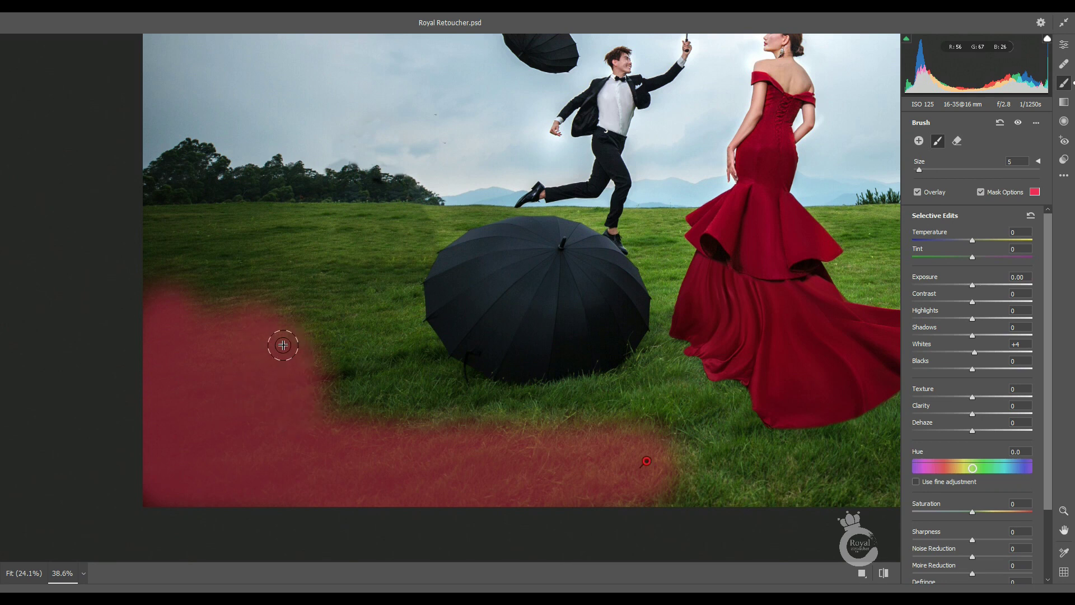
{"action": "scroll", "coordinate": [355, 336], "scroll_direction": "up", "scroll_amount": 2}
{"action": "scroll", "coordinate": [355, 336], "scroll_direction": "up", "scroll_amount": 1}
{"action": "left_click_drag", "start_coordinate": [678, 504], "coordinate": [629, 352]}
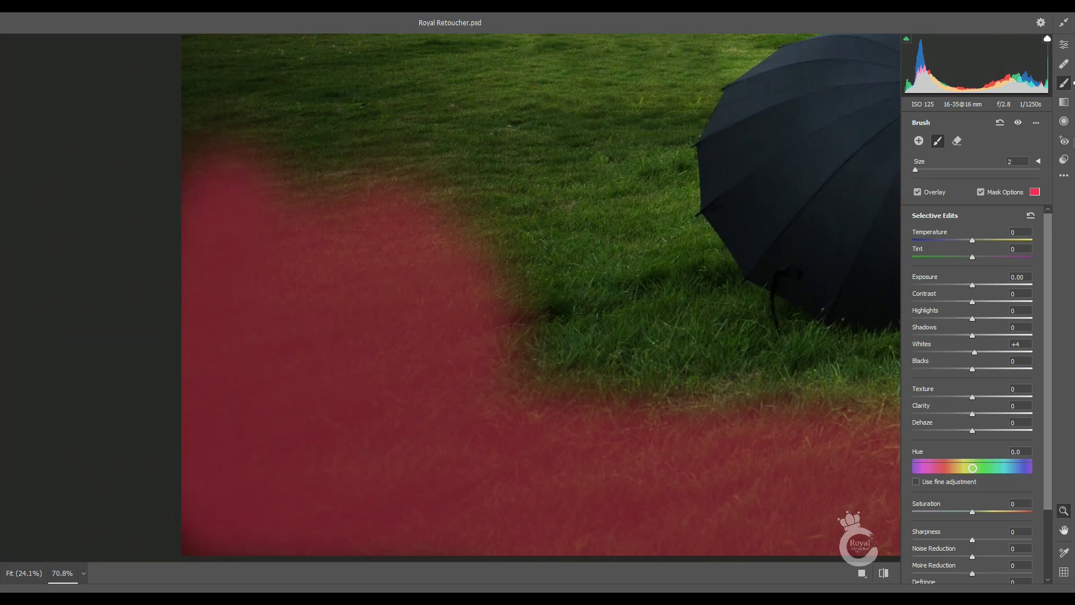
{"action": "left_click", "coordinate": [1064, 530]}
{"action": "key", "text": "z"}
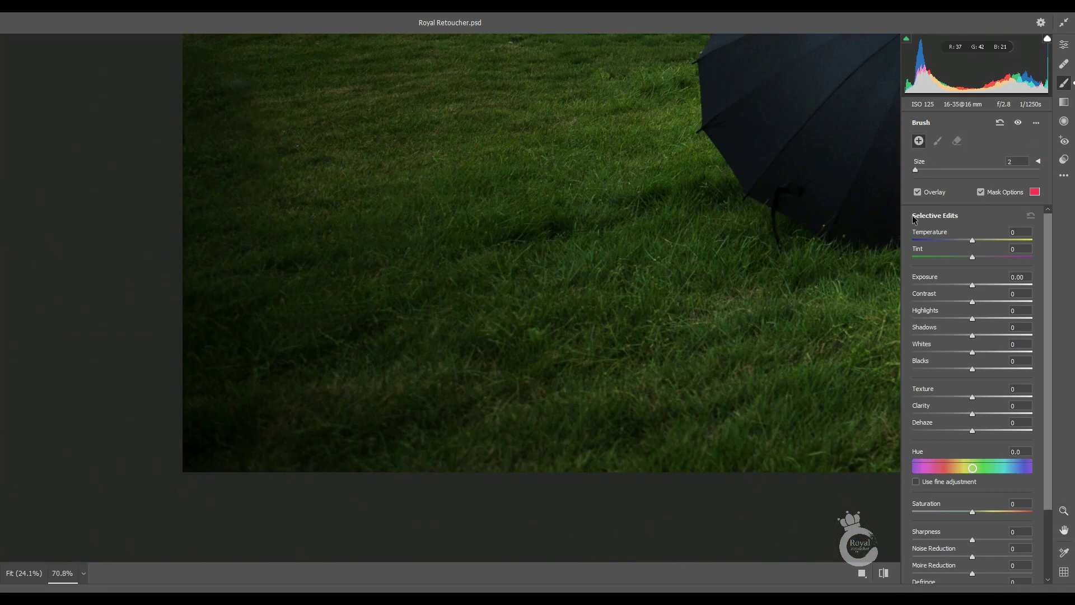
{"action": "key", "text": "ctrl+0"}
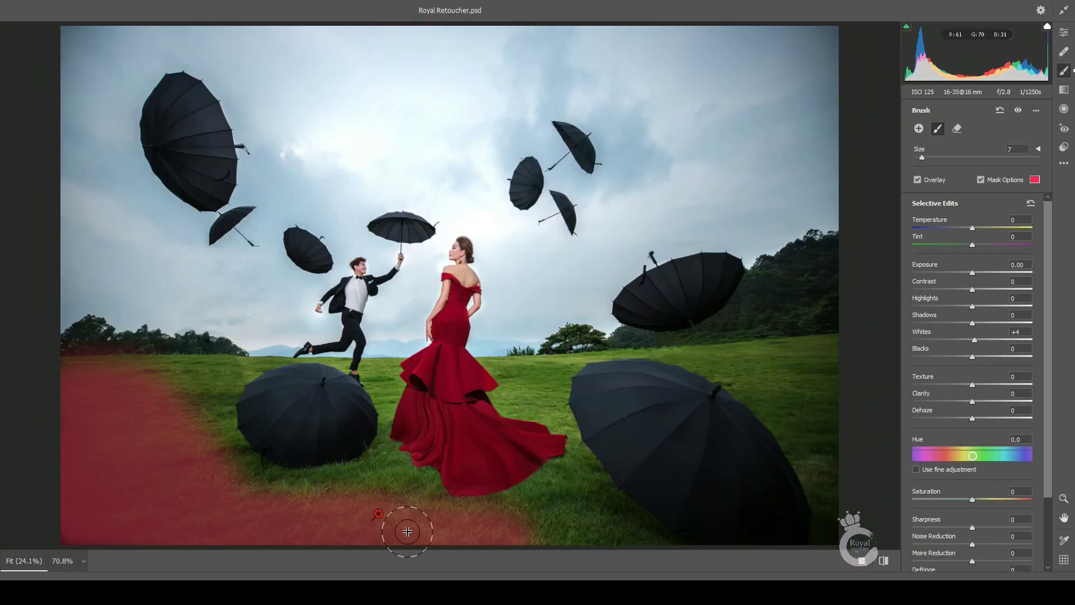
{"action": "key", "text": "ctrl+plus"}
{"action": "left_click", "coordinate": [360, 509]}
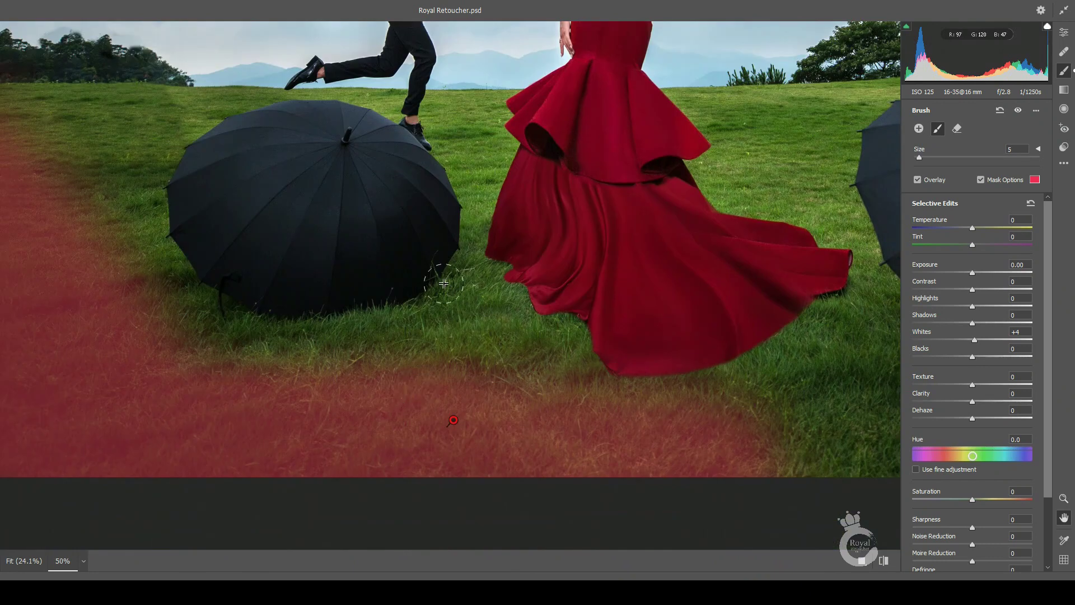
{"action": "mouse_move", "coordinate": [460, 375]}
{"action": "left_mouse_down"}
{"action": "mouse_move", "coordinate": [221, 422]}
{"action": "mouse_move", "coordinate": [476, 364]}
{"action": "mouse_move", "coordinate": [313, 341]}
{"action": "mouse_move", "coordinate": [236, 358]}
{"action": "mouse_move", "coordinate": [169, 349]}
{"action": "left_mouse_up"}
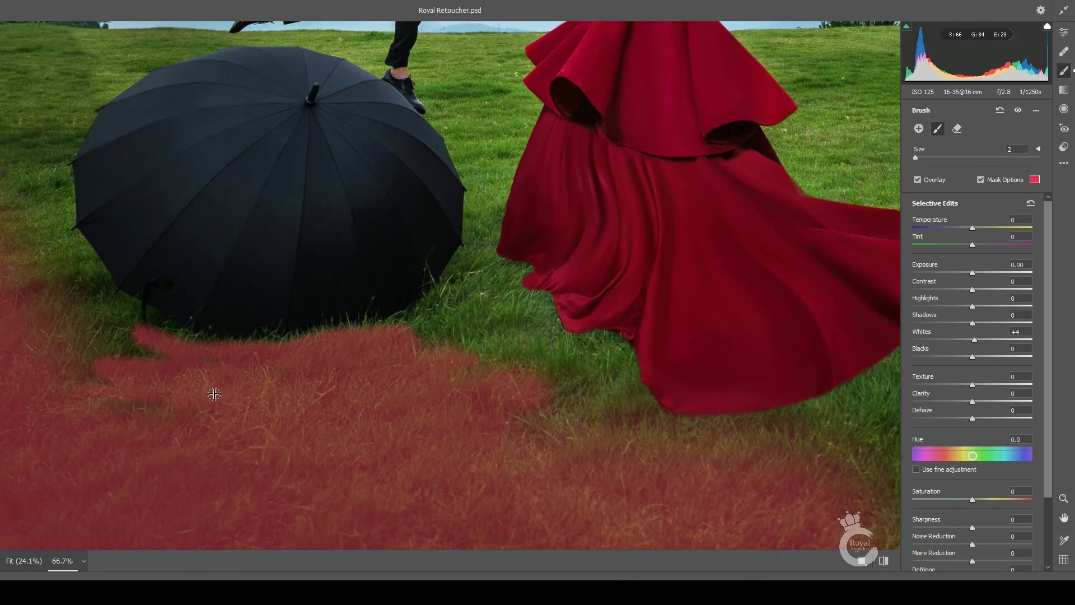
Mask the grass under the umbrella and between the umbrella and the dress.
{"action": "left_click_drag", "start_coordinate": [212, 389], "coordinate": [389, 446]}
{"action": "key", "text": "bracketright"}
{"action": "key", "text": "bracketright"}
{"action": "key", "text": "bracketright"}
{"action": "key", "text": "bracketright"}
{"action": "mouse_move", "coordinate": [406, 398]}
{"action": "left_mouse_down"}
{"action": "mouse_move", "coordinate": [442, 405]}
{"action": "mouse_move", "coordinate": [641, 355]}
{"action": "mouse_move", "coordinate": [650, 403]}
{"action": "mouse_move", "coordinate": [672, 421]}
{"action": "mouse_move", "coordinate": [724, 366]}
{"action": "left_mouse_up"}
{"action": "key", "text": "bracketleft"}
{"action": "key", "text": "bracketleft"}
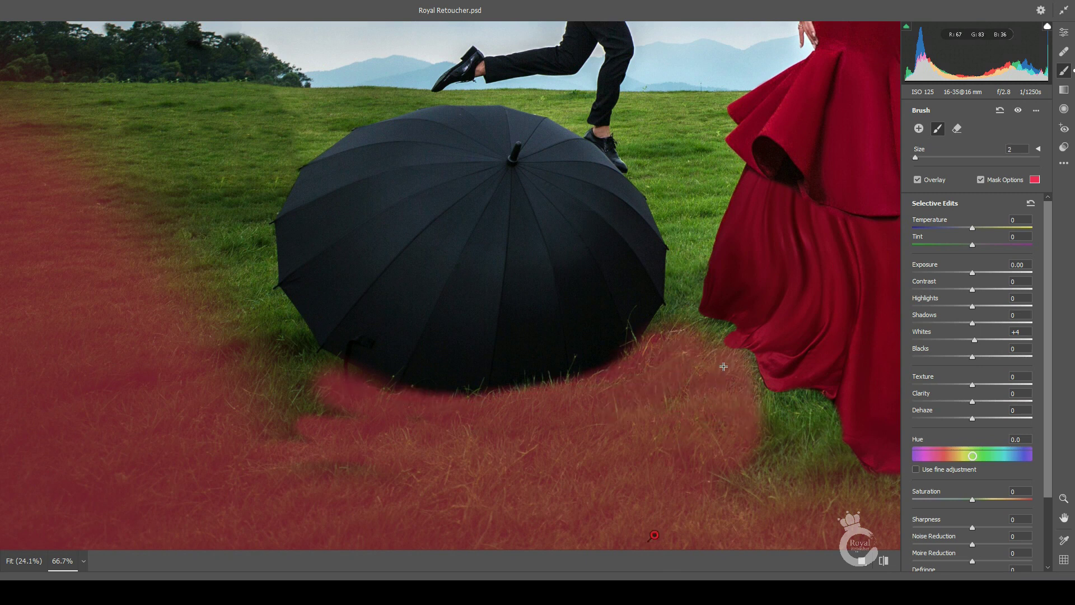
{"action": "mouse_move", "coordinate": [731, 328]}
{"action": "left_mouse_down"}
{"action": "mouse_move", "coordinate": [672, 332]}
{"action": "mouse_move", "coordinate": [516, 288]}
{"action": "left_mouse_up"}
Mask the grass beside the dress hem and the remaining unmasked grass on the left.
{"action": "key", "text": "bracketright"}
{"action": "key", "text": "bracketright"}
{"action": "key", "text": "bracketleft"}
{"action": "key", "text": "bracketleft"}
{"action": "mouse_move", "coordinate": [583, 311]}
{"action": "left_mouse_down"}
{"action": "mouse_move", "coordinate": [610, 329]}
{"action": "mouse_move", "coordinate": [601, 394]}
{"action": "left_mouse_up"}
{"action": "key", "text": "bracketright"}
{"action": "key", "text": "bracketright"}
{"action": "key", "text": "bracketright"}
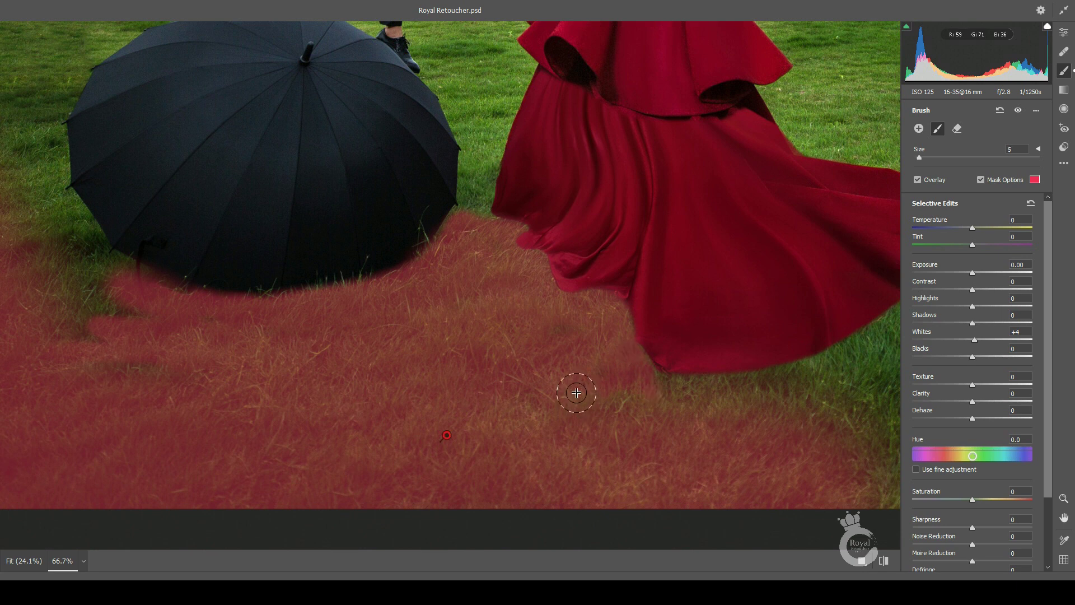
{"action": "left_click_drag", "start_coordinate": [70, 339], "coordinate": [103, 308]}
Shift the masked grass hue toward green and extend the Camera Raw mask up to the horizon.
{"action": "scroll", "coordinate": [753, 352], "scroll_direction": "down", "scroll_amount": 3}
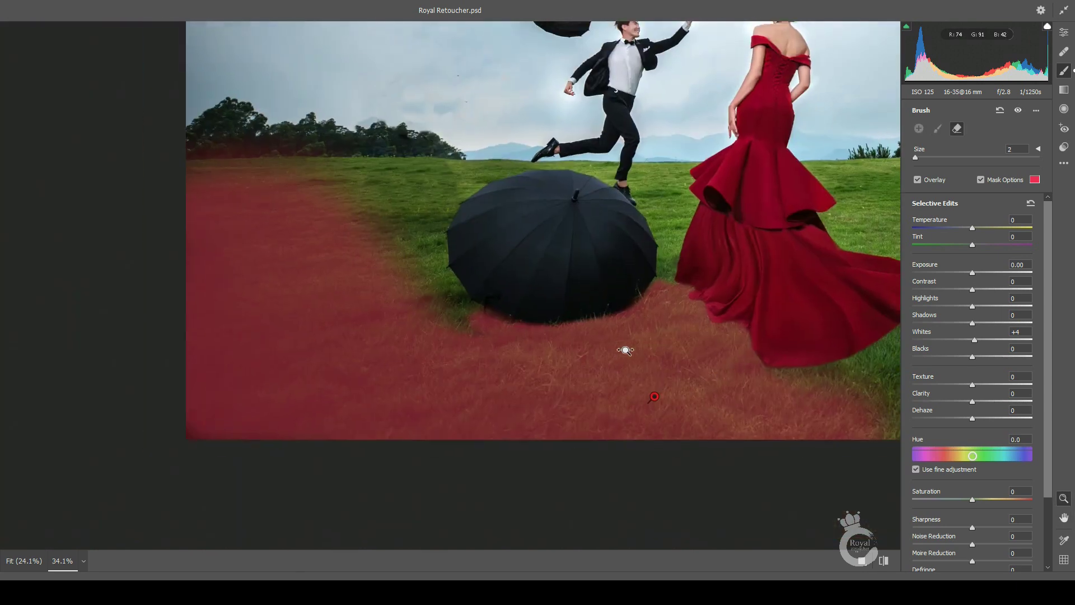
{"action": "left_click", "coordinate": [981, 180]}
{"action": "left_click_drag", "start_coordinate": [973, 455], "coordinate": [988, 456]}
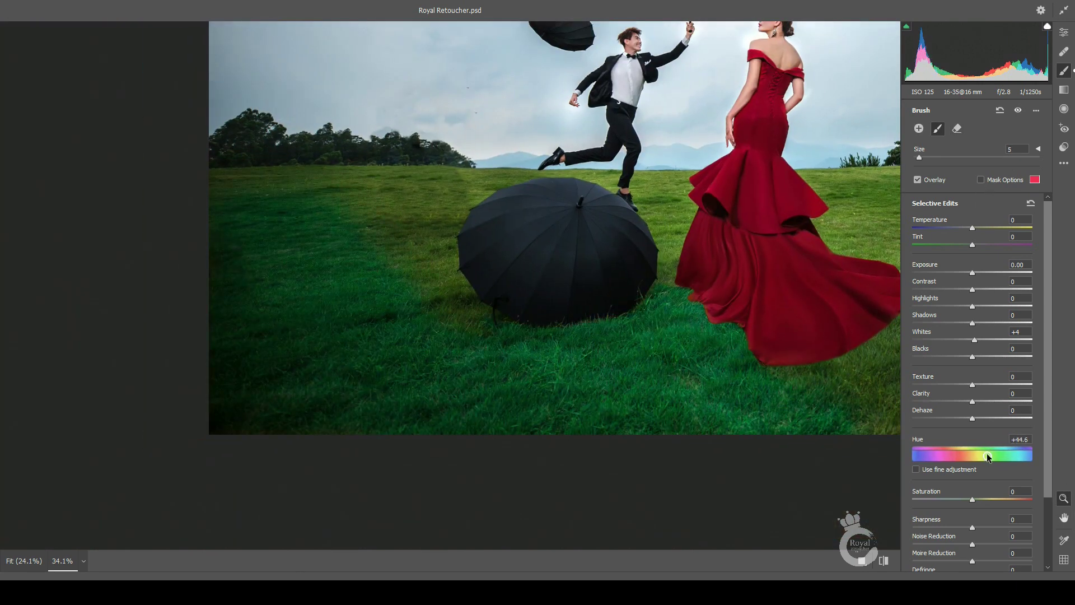
{"action": "left_click_drag", "start_coordinate": [712, 355], "coordinate": [578, 329]}
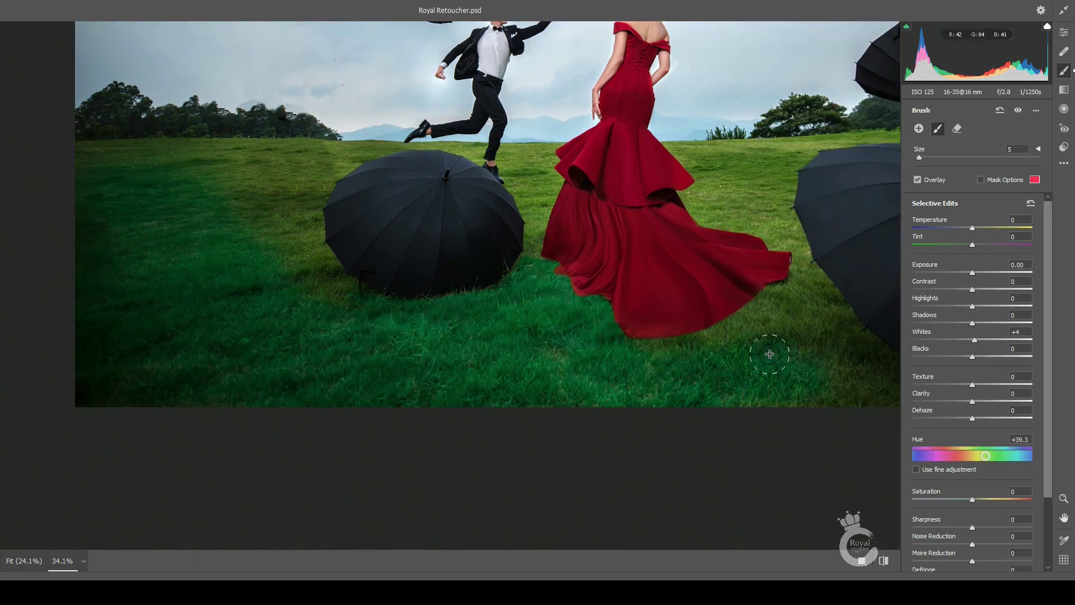
{"action": "key", "text": "ctrl+plus"}
{"action": "key", "text": "ctrl+plus"}
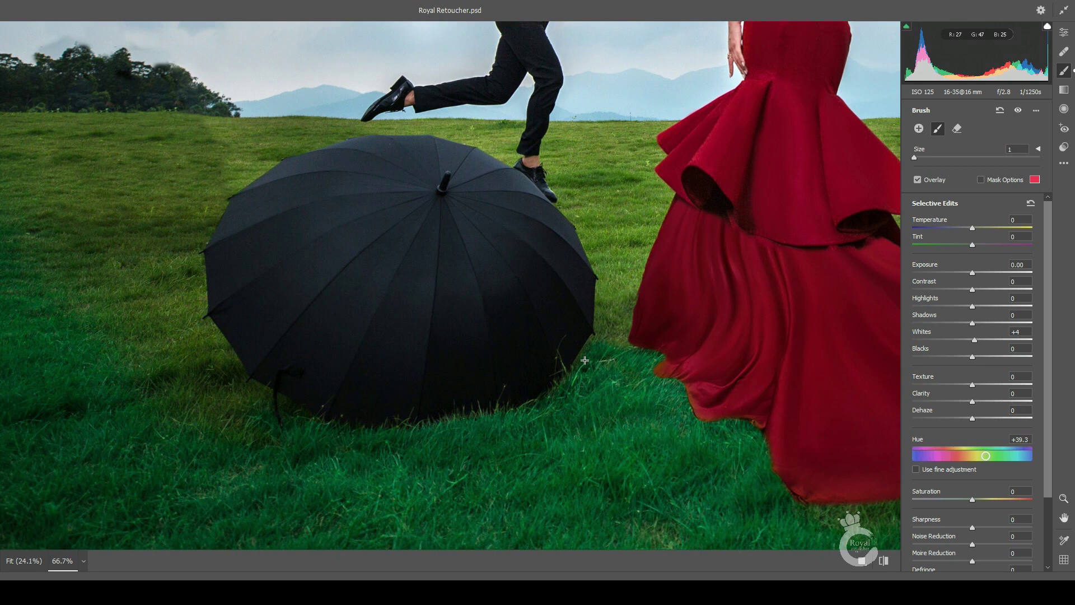
{"action": "mouse_move", "coordinate": [616, 317]}
{"action": "left_mouse_down"}
{"action": "mouse_move", "coordinate": [641, 130]}
{"action": "mouse_move", "coordinate": [651, 174]}
{"action": "left_mouse_up"}
{"action": "key", "text": "bracketleft"}
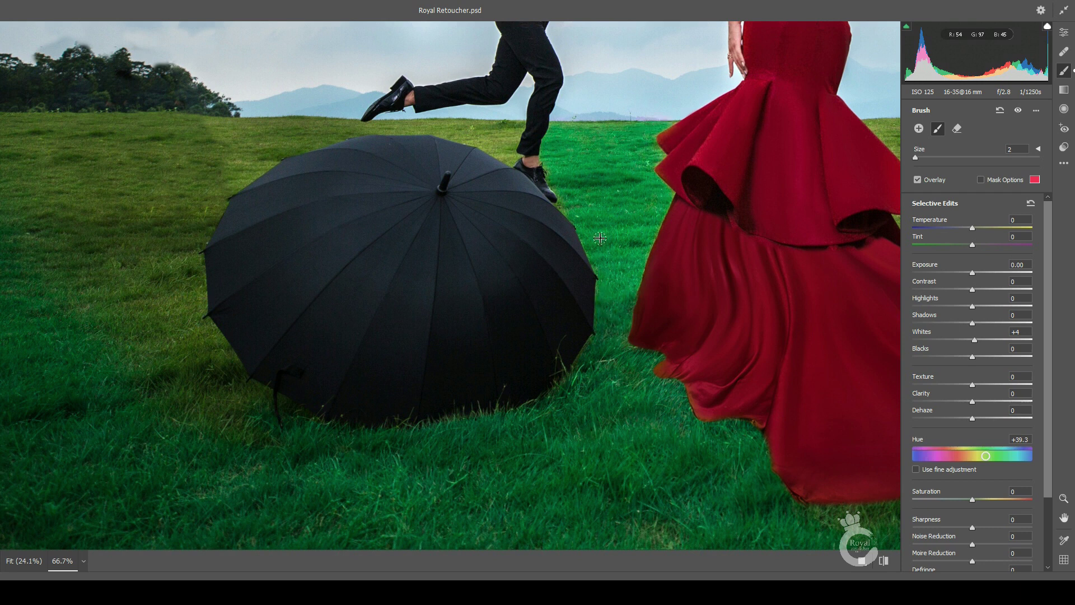
{"action": "scroll", "coordinate": [600, 238], "scroll_direction": "left", "scroll_amount": 5}
{"action": "key", "text": "bracketright"}
{"action": "key", "text": "bracketright"}
{"action": "key", "text": "bracketright"}
{"action": "scroll", "coordinate": [445, 240], "scroll_direction": "left", "scroll_amount": 5}
{"action": "left_click_drag", "start_coordinate": [762, 88], "coordinate": [720, 355]}
Extend the grass mask over the strip above the umbrella and between the dress and umbrella.
{"action": "scroll", "coordinate": [783, 349], "scroll_direction": "up", "scroll_amount": 5}
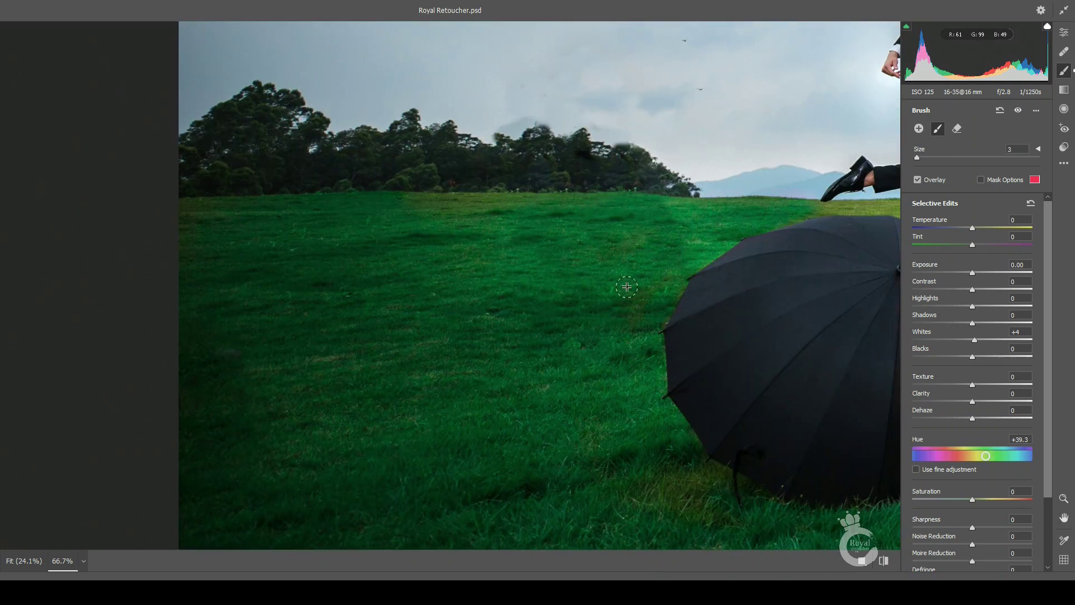
{"action": "scroll", "coordinate": [260, 314], "scroll_direction": "right", "scroll_amount": 5}
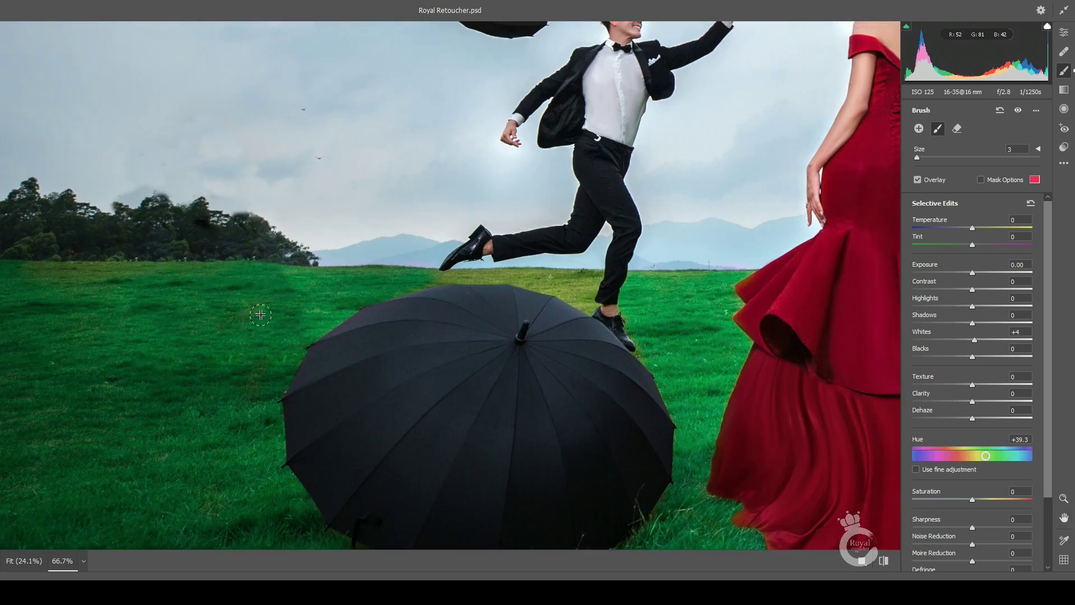
{"action": "left_click_drag", "start_coordinate": [431, 276], "coordinate": [569, 294]}
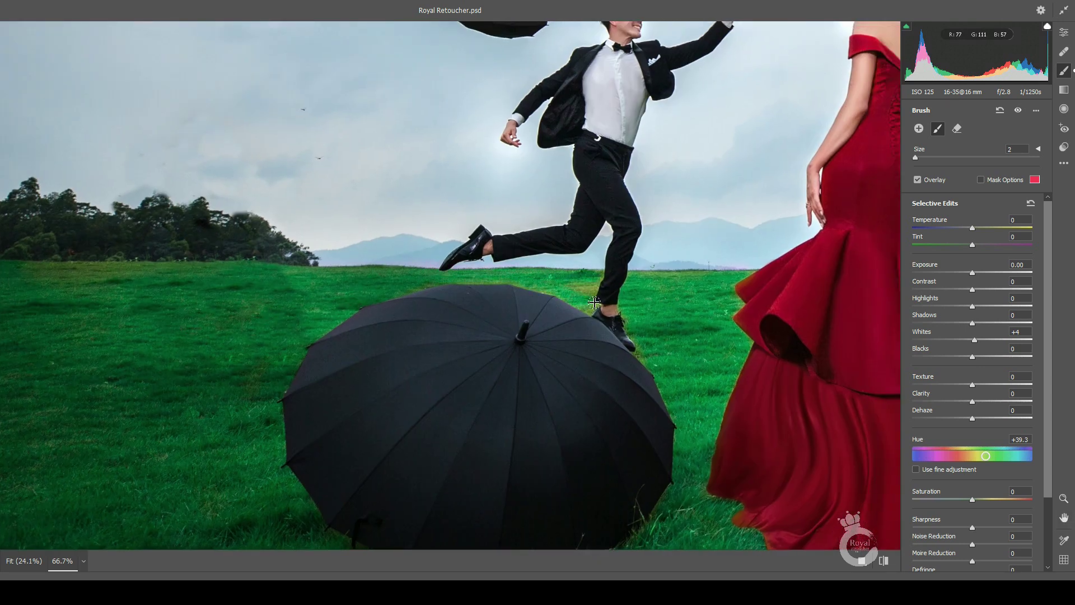
{"action": "left_click_drag", "start_coordinate": [361, 291], "coordinate": [495, 303]}
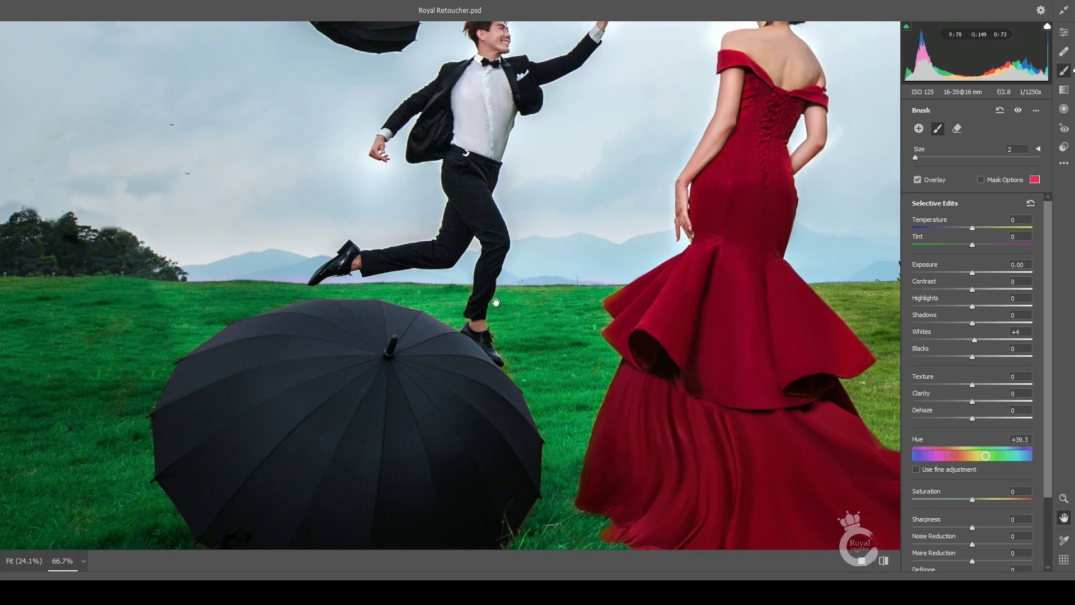
{"action": "scroll", "coordinate": [467, 288], "scroll_direction": "right", "scroll_amount": 3}
{"action": "scroll", "coordinate": [297, 260], "scroll_direction": "right", "scroll_amount": 5}
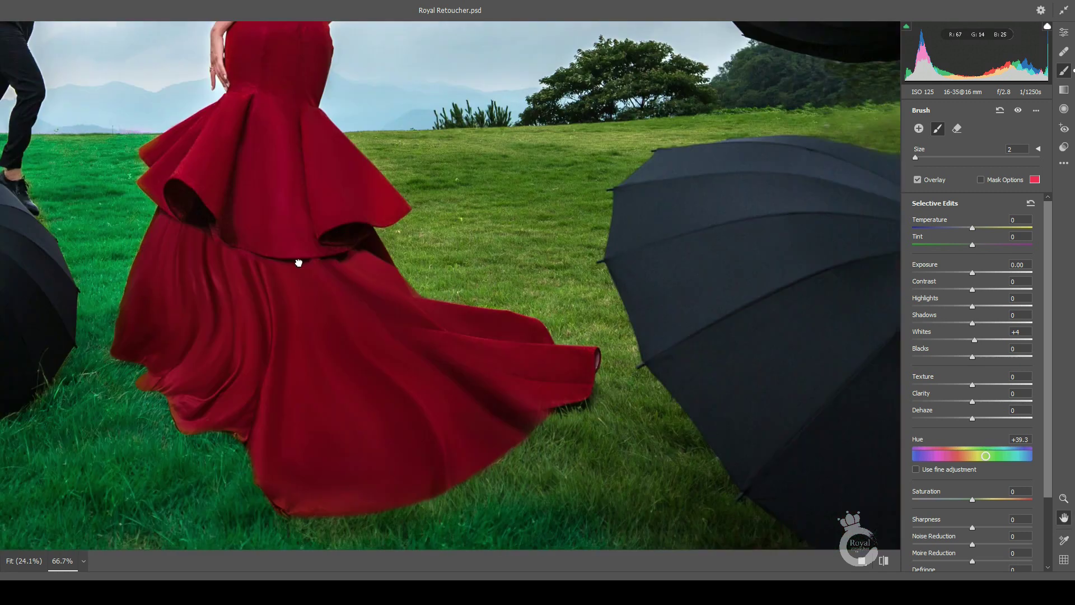
{"action": "scroll", "coordinate": [364, 305], "scroll_direction": "down", "scroll_amount": 5}
{"action": "key", "text": "bracketleft"}
{"action": "key", "text": "bracketleft"}
{"action": "key", "text": "bracketleft"}
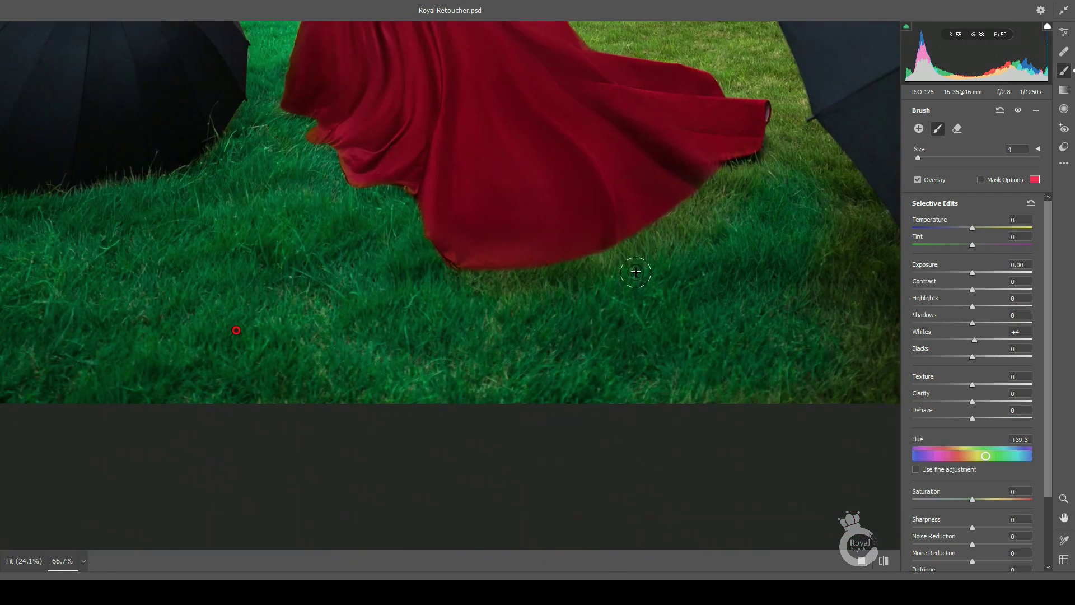
{"action": "left_click_drag", "start_coordinate": [771, 189], "coordinate": [471, 272]}
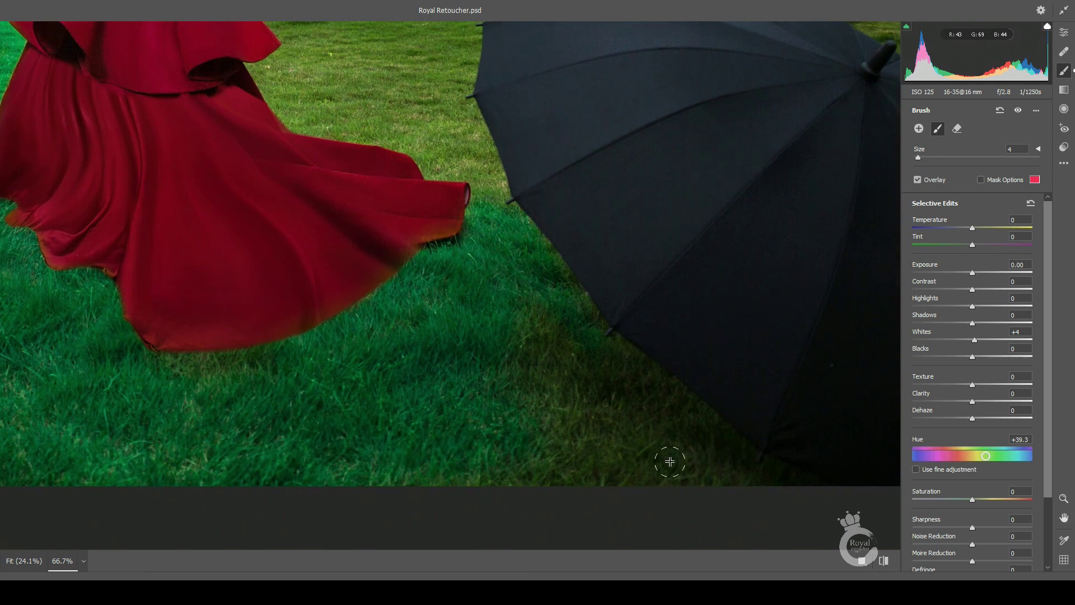
{"action": "key", "text": "bracketleft"}
{"action": "key", "text": "bracketleft"}
{"action": "key", "text": "bracketleft"}
{"action": "left_click_drag", "start_coordinate": [448, 84], "coordinate": [488, 179]}
{"action": "key", "text": "ctrl+minus"}
{"action": "mouse_move", "coordinate": [633, 508]}
{"action": "left_mouse_down"}
{"action": "mouse_move", "coordinate": [647, 472]}
{"action": "mouse_move", "coordinate": [496, 415]}
{"action": "left_mouse_up"}
Paint the grass mask across the grass near the right-hand umbrellas.
{"action": "key", "text": "bracketleft"}
{"action": "key", "text": "bracketleft"}
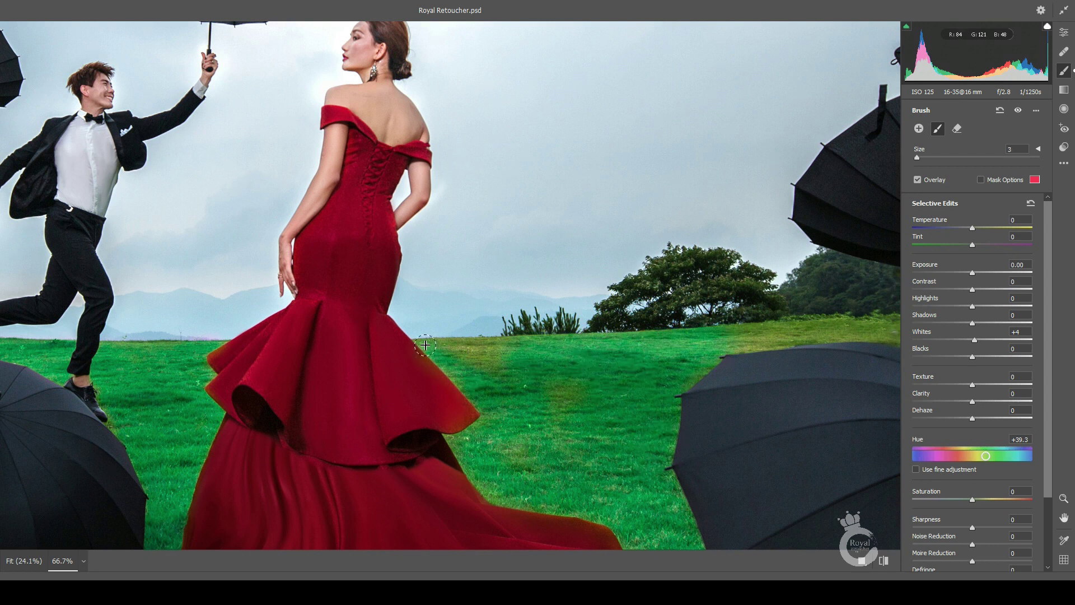
{"action": "left_click_drag", "start_coordinate": [554, 502], "coordinate": [303, 501]}
{"action": "left_click_drag", "start_coordinate": [649, 336], "coordinate": [504, 347]}
{"action": "key", "text": "bracketright"}
{"action": "mouse_move", "coordinate": [756, 364]}
{"action": "left_mouse_down"}
{"action": "mouse_move", "coordinate": [522, 390]}
{"action": "mouse_move", "coordinate": [661, 359]}
{"action": "left_mouse_up"}
{"action": "left_click_drag", "start_coordinate": [790, 369], "coordinate": [571, 372]}
{"action": "key", "text": "bracketright"}
{"action": "key", "text": "bracketright"}
{"action": "key", "text": "bracketright"}
{"action": "left_click_drag", "start_coordinate": [722, 467], "coordinate": [698, 311]}
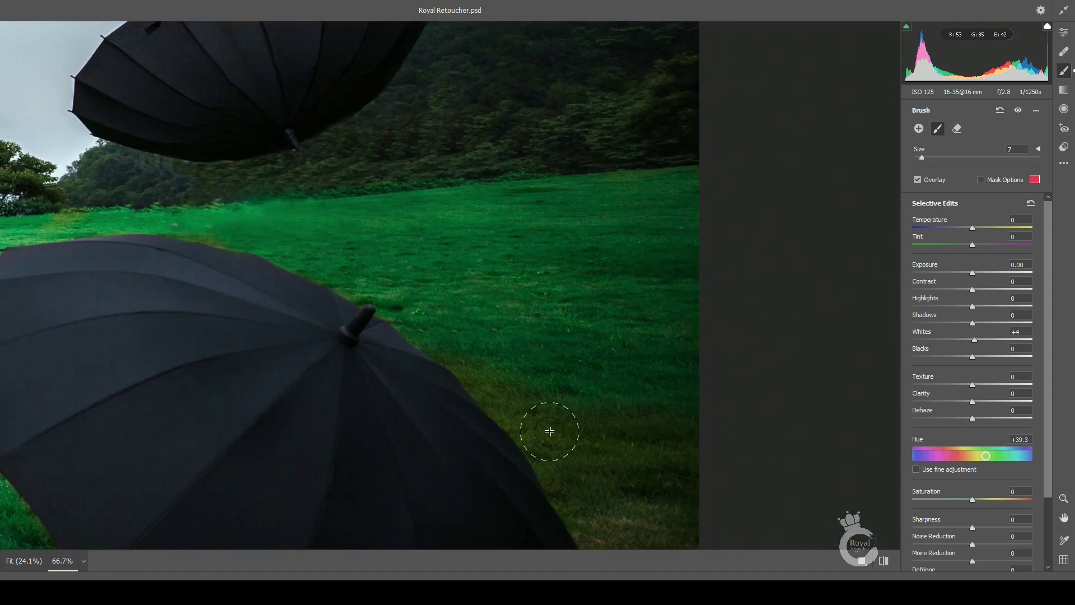
{"action": "left_click_drag", "start_coordinate": [616, 457], "coordinate": [600, 233]}
{"action": "scroll", "coordinate": [565, 214], "scroll_direction": "down", "scroll_amount": 5}
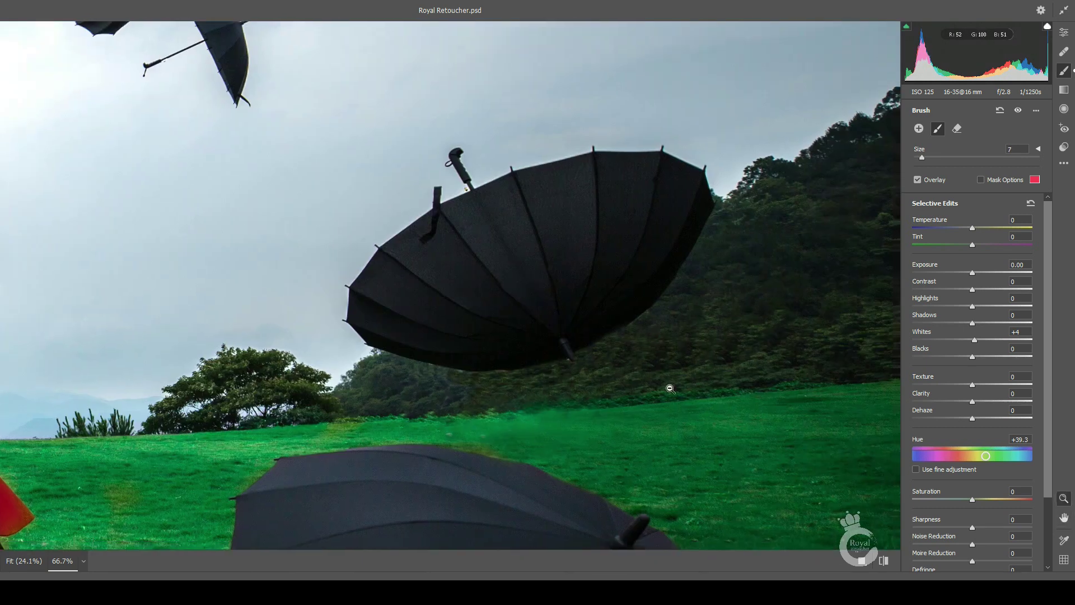
{"action": "scroll", "coordinate": [510, 368], "scroll_direction": "down", "scroll_amount": 1}
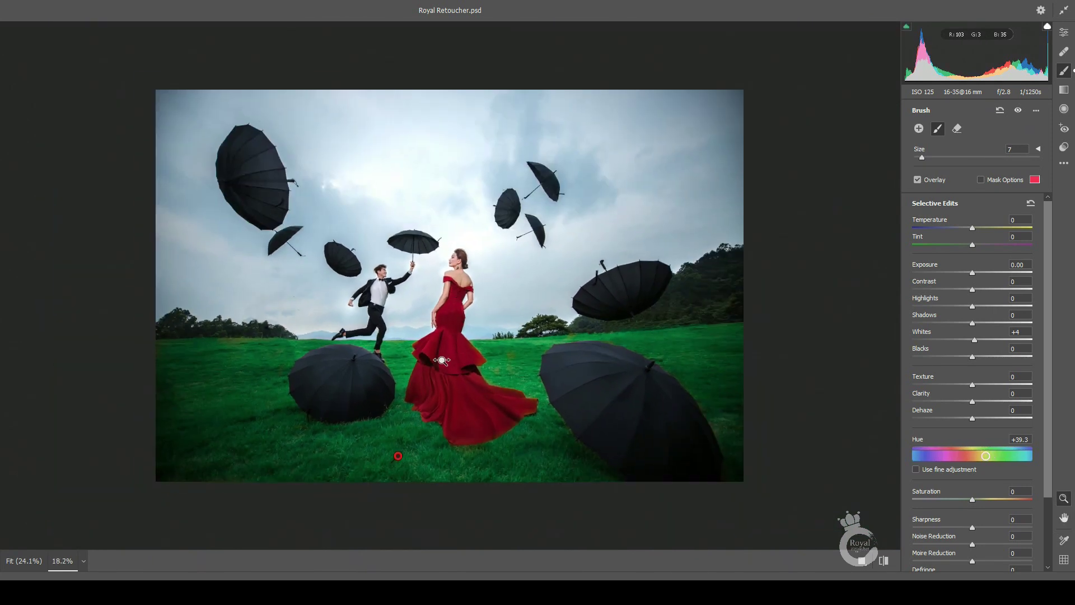
Add the right hillside grass to the mask and apply the Camera Raw edits.
{"action": "key", "text": "bracketright"}
{"action": "left_click", "coordinate": [671, 306]}
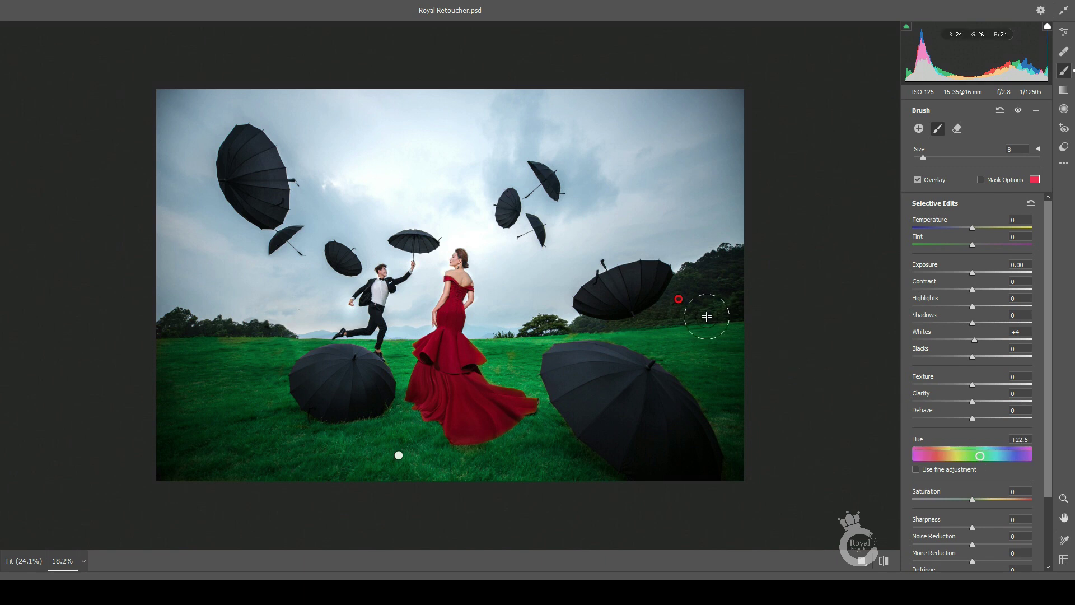
{"action": "key", "text": "bracketleft"}
{"action": "key", "text": "bracketleft"}
{"action": "key", "text": "bracketleft"}
{"action": "scroll", "coordinate": [519, 334], "scroll_direction": "down", "scroll_amount": 2}
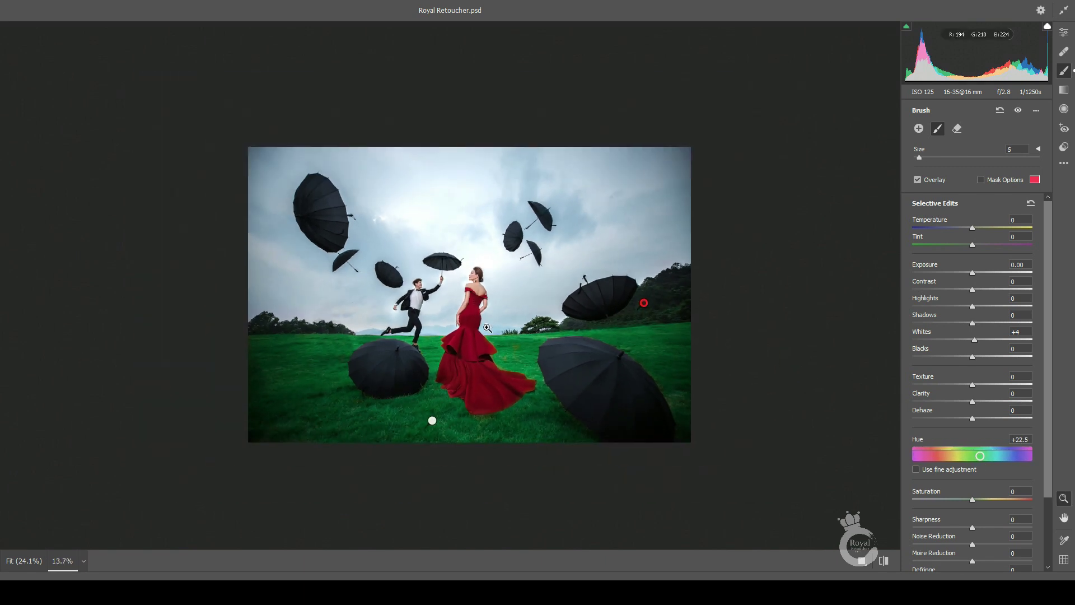
{"action": "scroll", "coordinate": [491, 317], "scroll_direction": "up", "scroll_amount": 1}
{"action": "key", "text": "Return"}
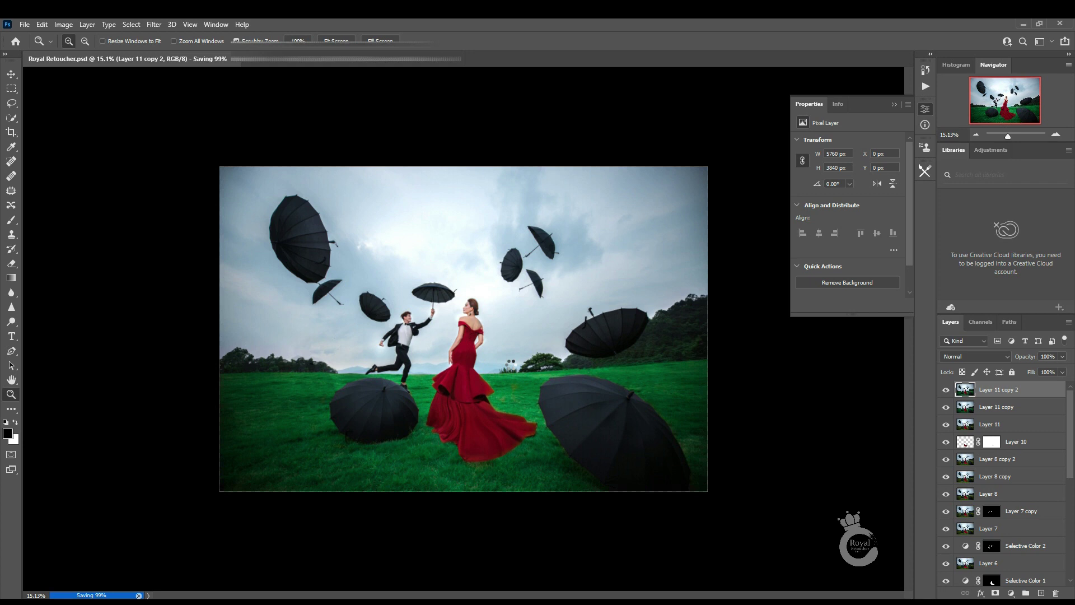
In Camera Raw, raise Whites from +17 to +42 and set the tone curve Lights to +7.
{"action": "key", "text": "shift+ctrl+a"}
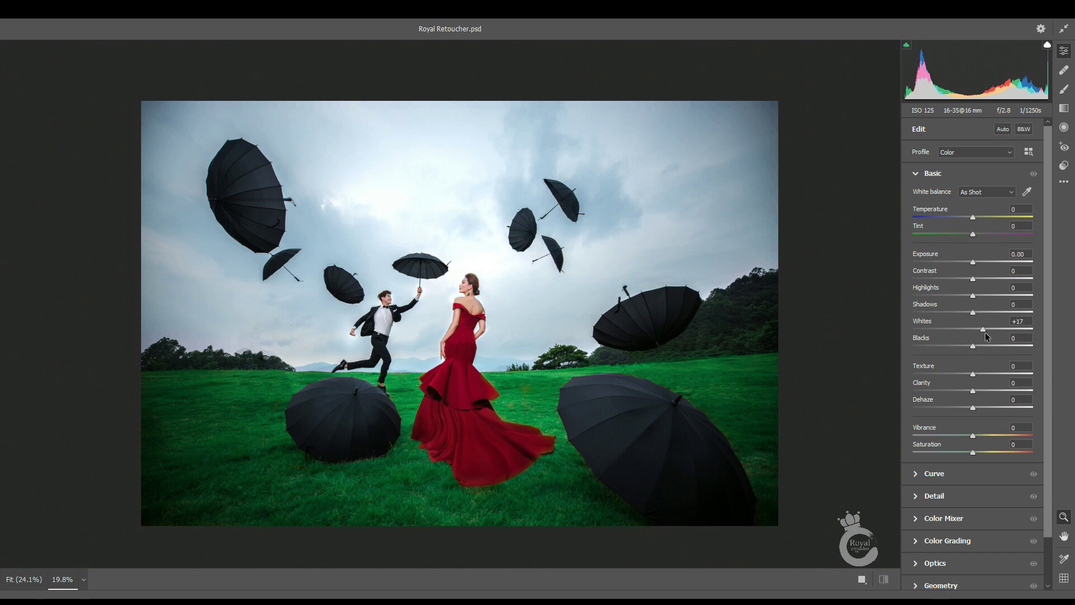
{"action": "left_click_drag", "start_coordinate": [983, 329], "coordinate": [998, 329]}
{"action": "left_click_drag", "start_coordinate": [468, 331], "coordinate": [466, 339]}
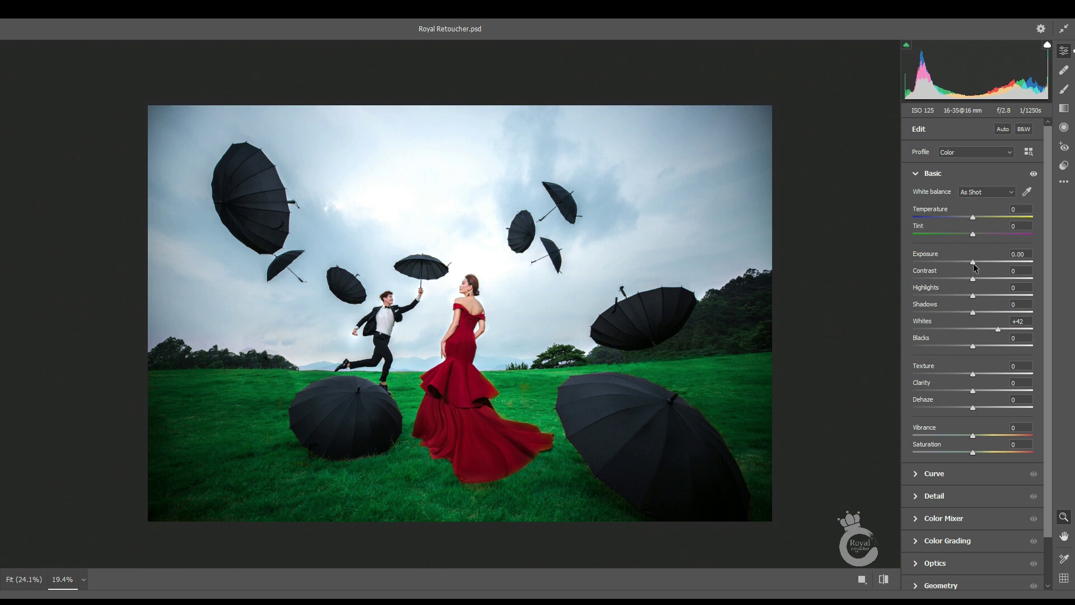
{"action": "scroll", "coordinate": [925, 448], "scroll_direction": "down", "scroll_amount": 2}
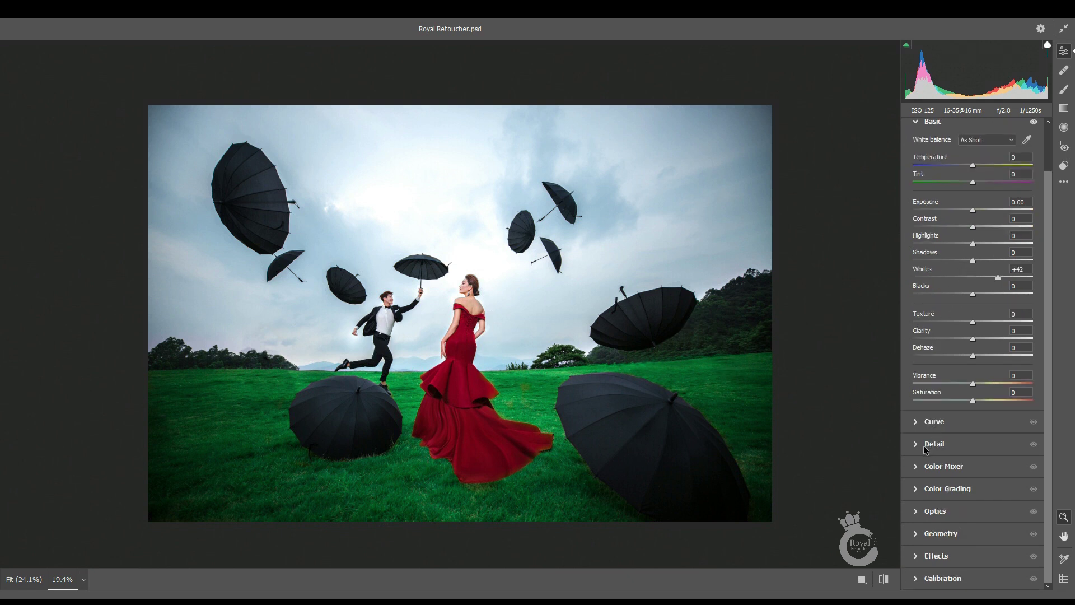
{"action": "left_click", "coordinate": [913, 424]}
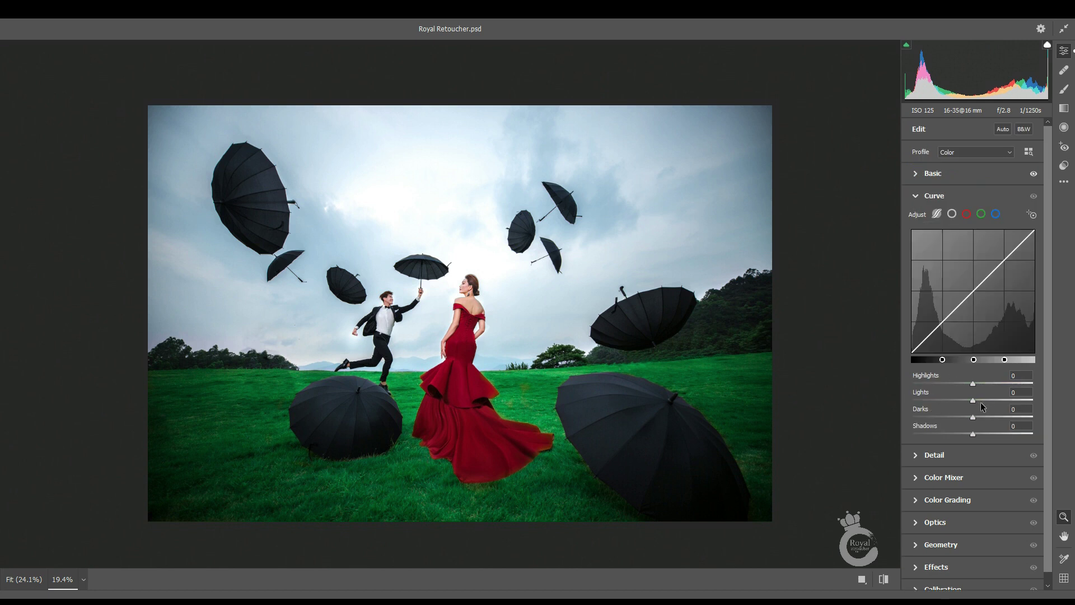
{"action": "left_click_drag", "start_coordinate": [973, 400], "coordinate": [977, 401]}
{"action": "left_click_drag", "start_coordinate": [426, 313], "coordinate": [426, 322]}
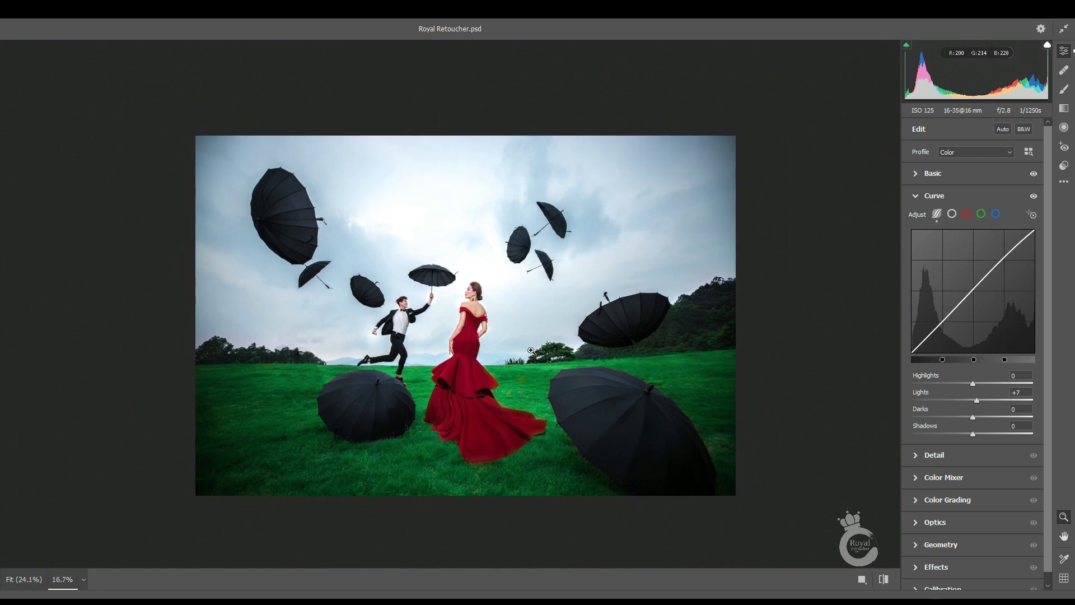
{"action": "key", "text": "Return"}
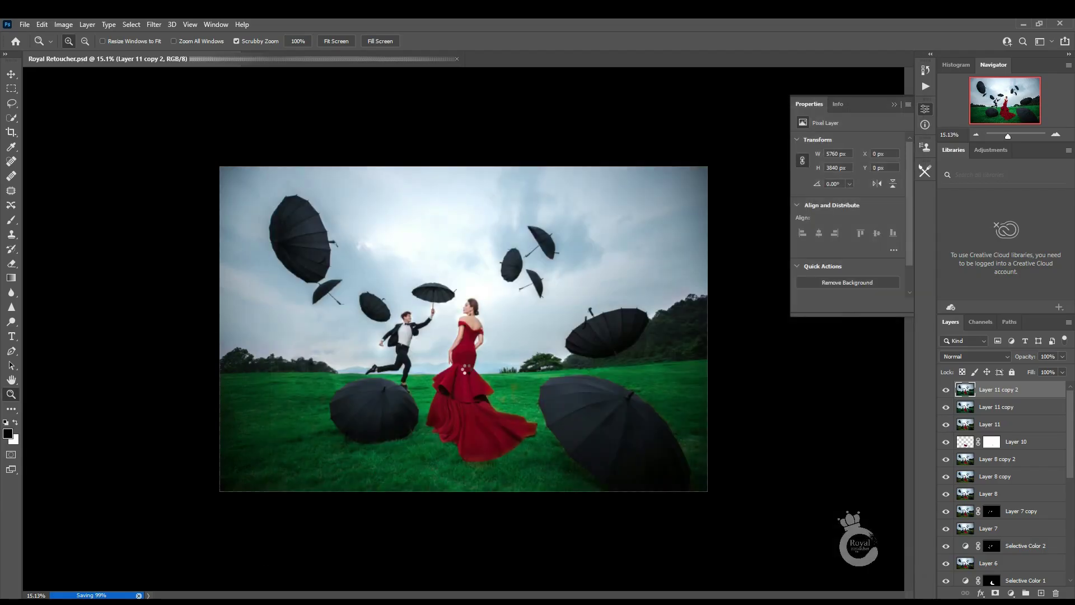
Apply a High Pass filter to the layer copy and blend it as Linear Light.
{"action": "left_click_drag", "start_coordinate": [470, 337], "coordinate": [530, 338]}
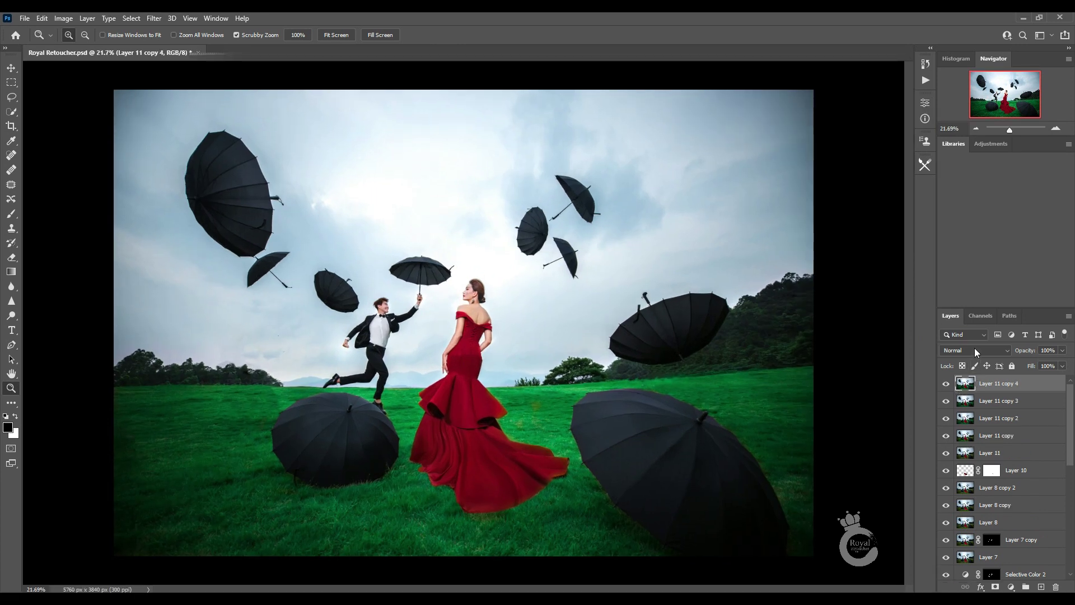
{"action": "left_click", "coordinate": [975, 350]}
{"action": "left_click", "coordinate": [735, 15]}
{"action": "left_click", "coordinate": [154, 18]}
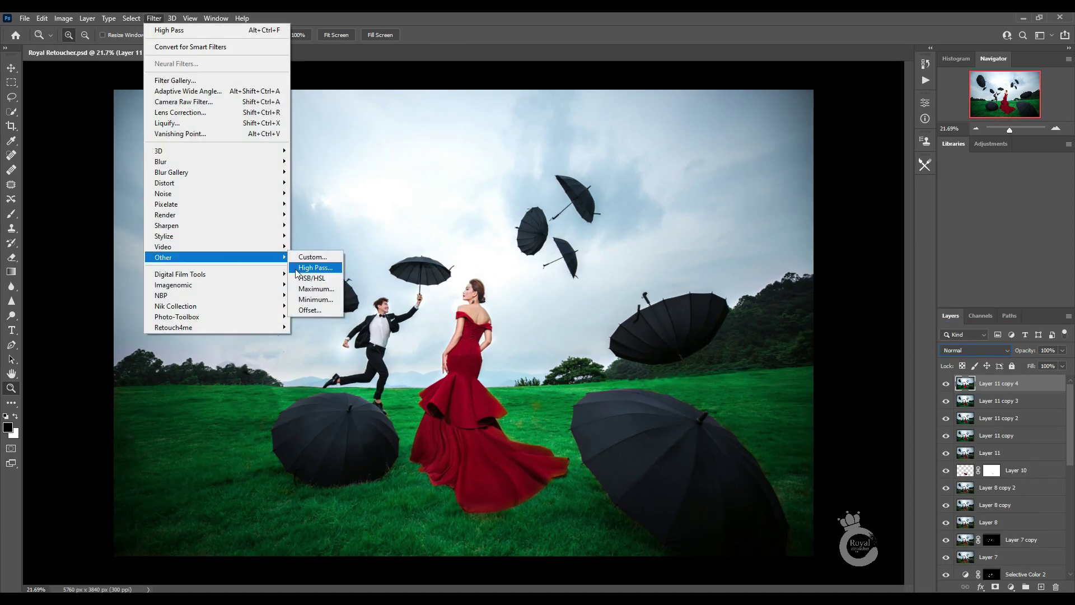
{"action": "left_click", "coordinate": [314, 268]}
{"action": "left_click", "coordinate": [595, 156]}
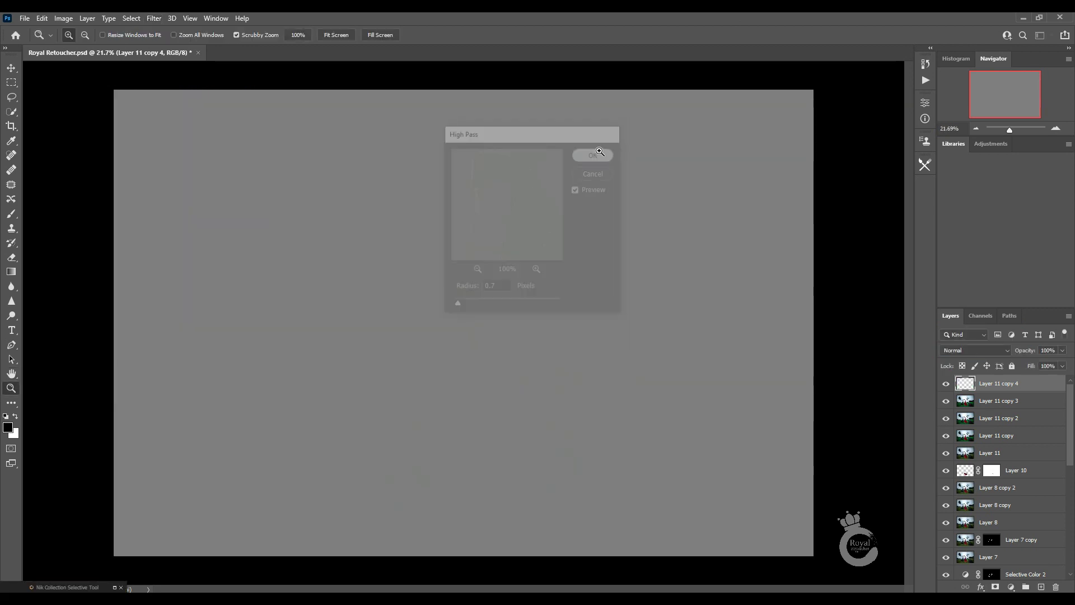
{"action": "left_click", "coordinate": [981, 351]}
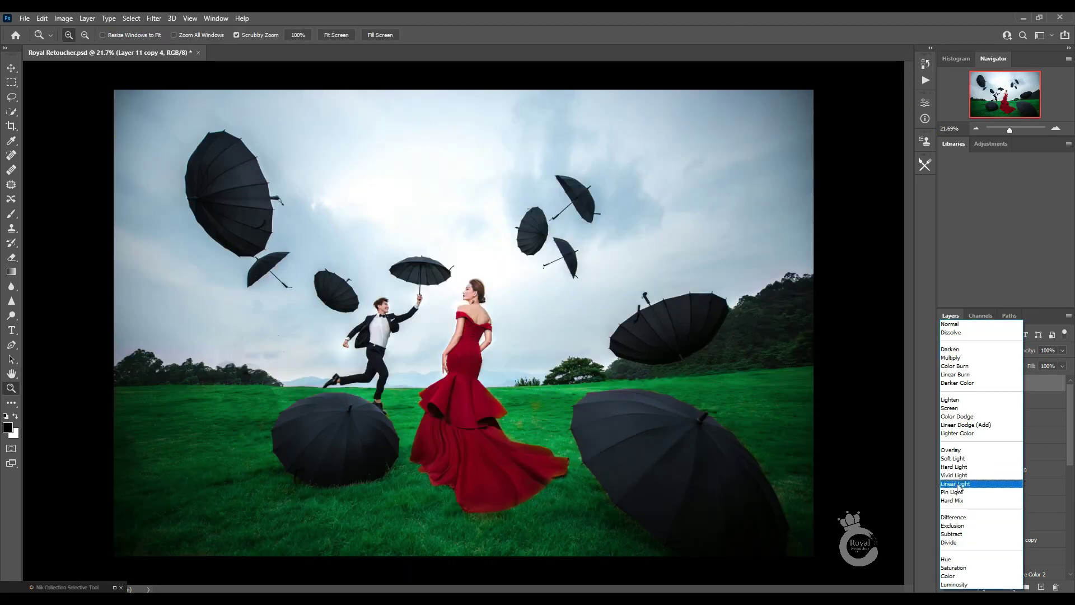
{"action": "left_click", "coordinate": [959, 485]}
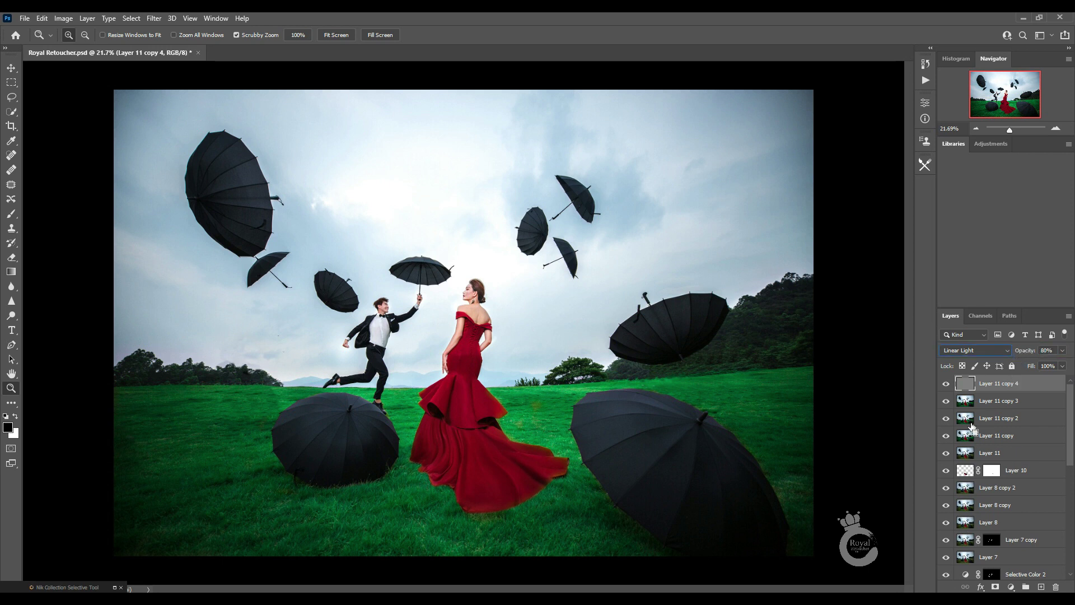
Select Layer 11 copy 4, merge visible layers into Layer 12, and save.
{"action": "left_click", "coordinate": [999, 385]}
{"action": "left_click", "coordinate": [1017, 408]}
{"action": "left_click", "coordinate": [11, 83]}
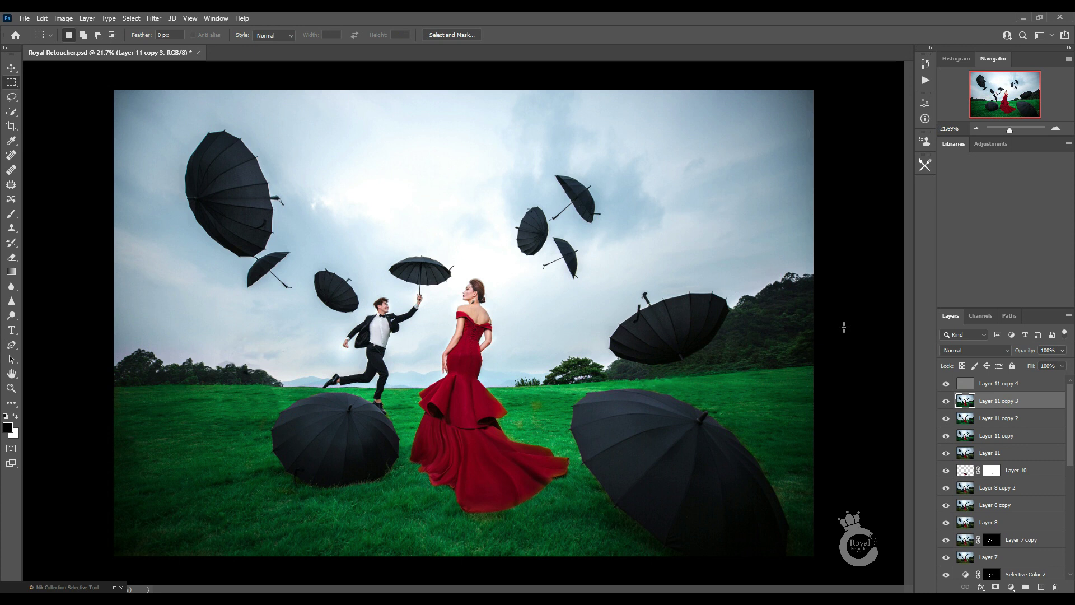
{"action": "left_click", "coordinate": [1000, 386]}
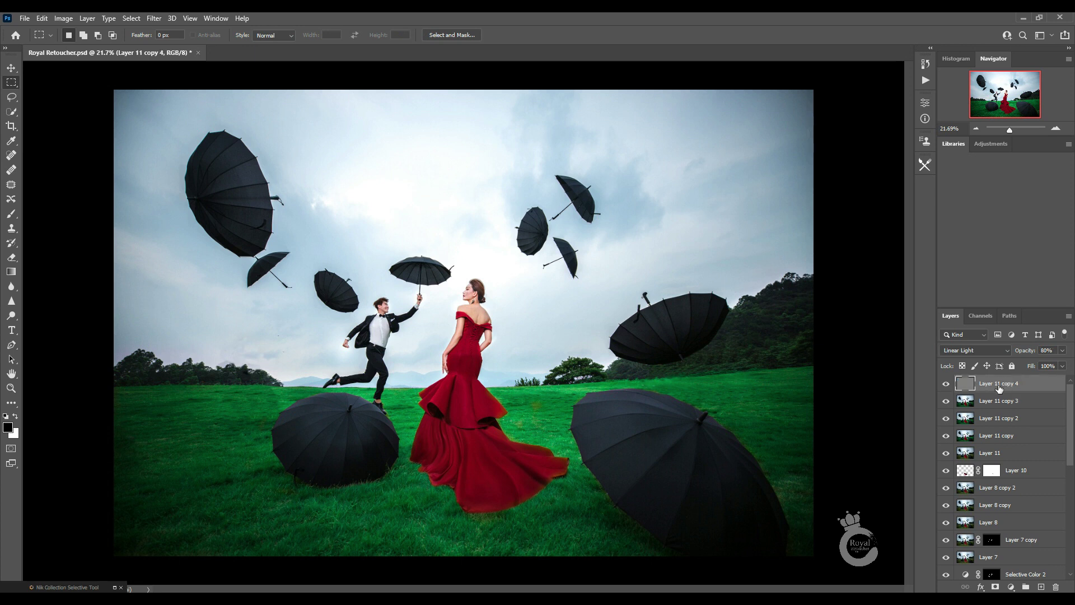
{"action": "key", "text": "ctrl+shift+alt+n"}
{"action": "key", "text": "ctrl+s"}
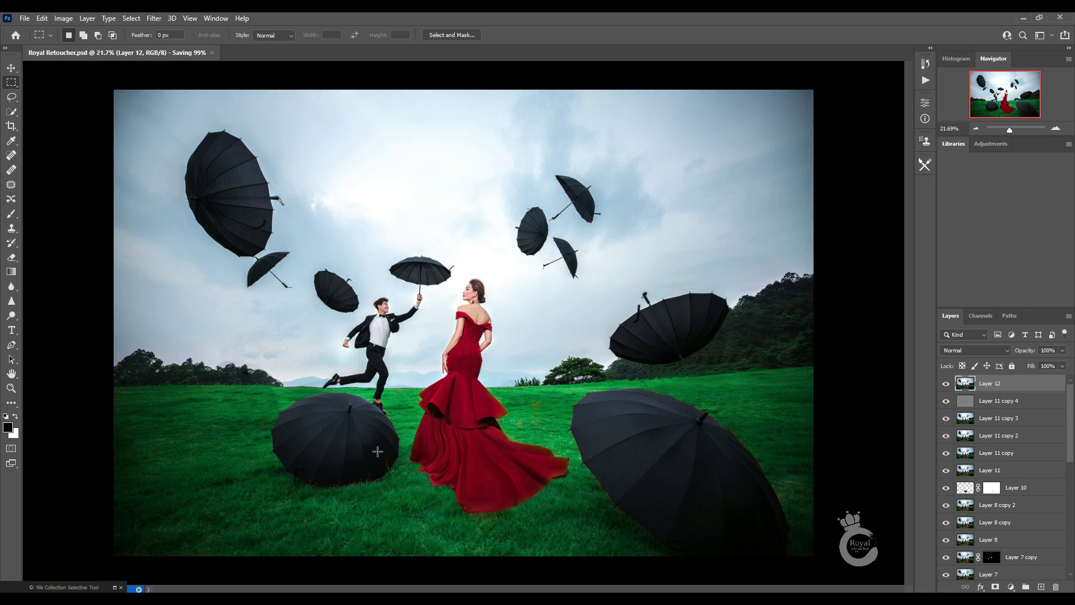
Zoom in on the woman's back, then zoom out to view the whole image.
{"action": "key", "text": "z"}
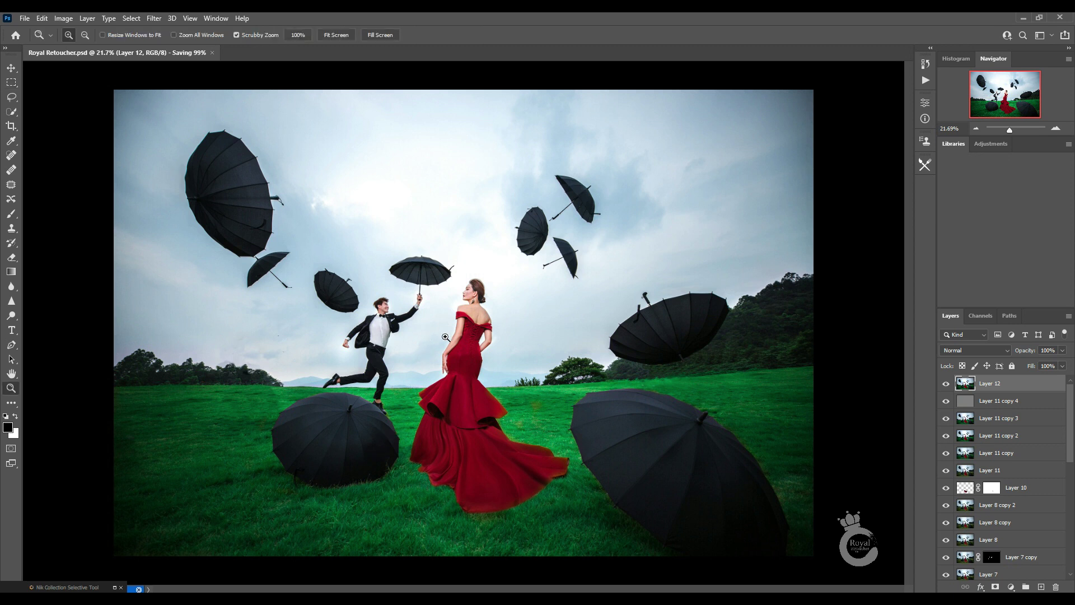
{"action": "left_click", "coordinate": [480, 337]}
{"action": "left_click_drag", "start_coordinate": [480, 336], "coordinate": [456, 350]}
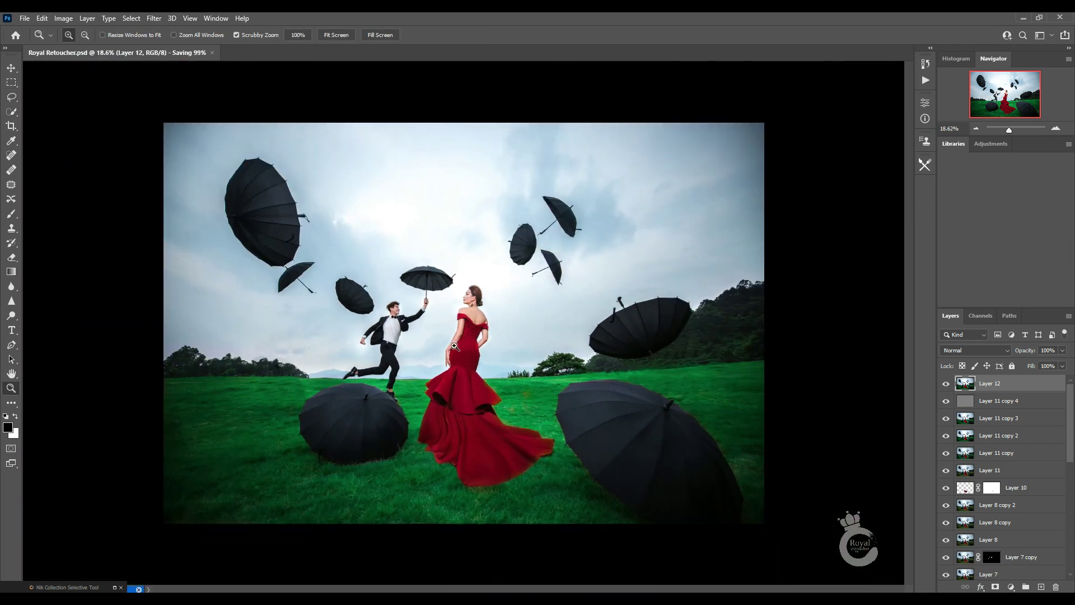
{"action": "left_click", "coordinate": [132, 19]}
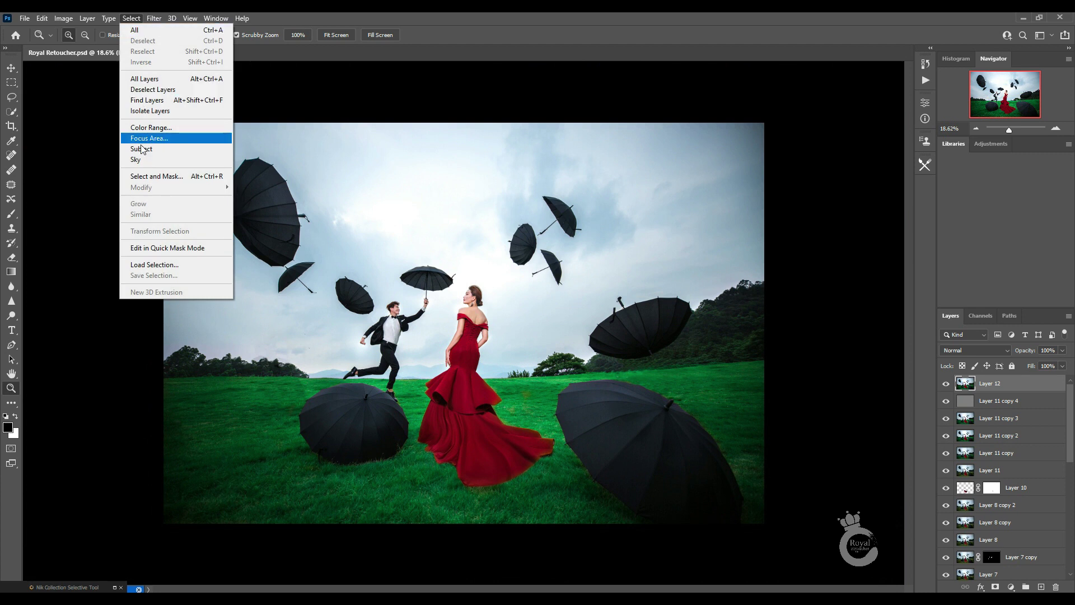
Select the sky automatically and trim the selection around the woman's face.
{"action": "left_click", "coordinate": [140, 159]}
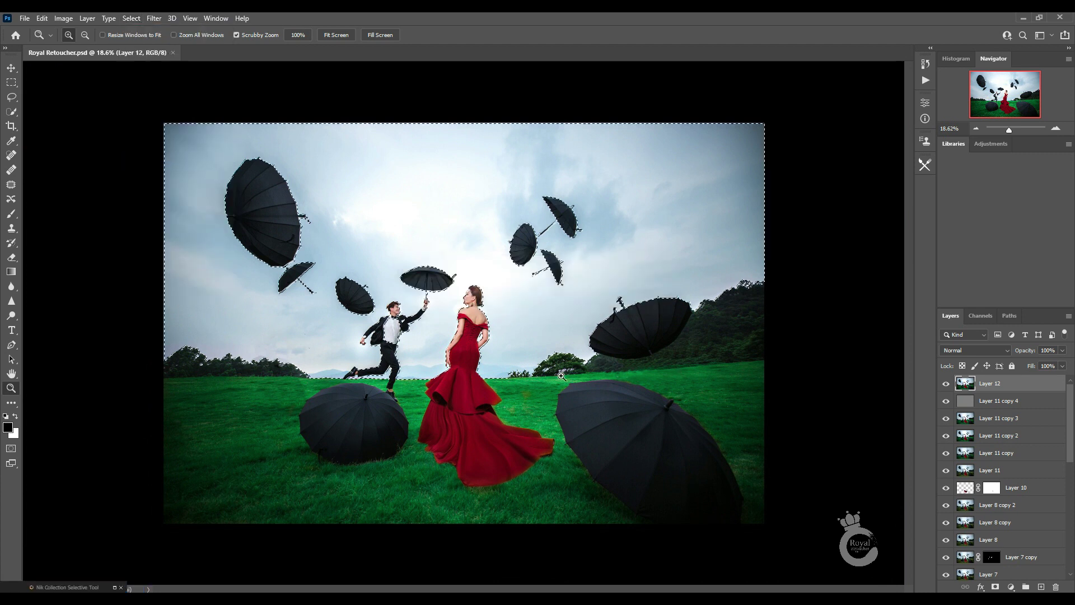
{"action": "left_click_drag", "start_coordinate": [451, 294], "coordinate": [493, 294]}
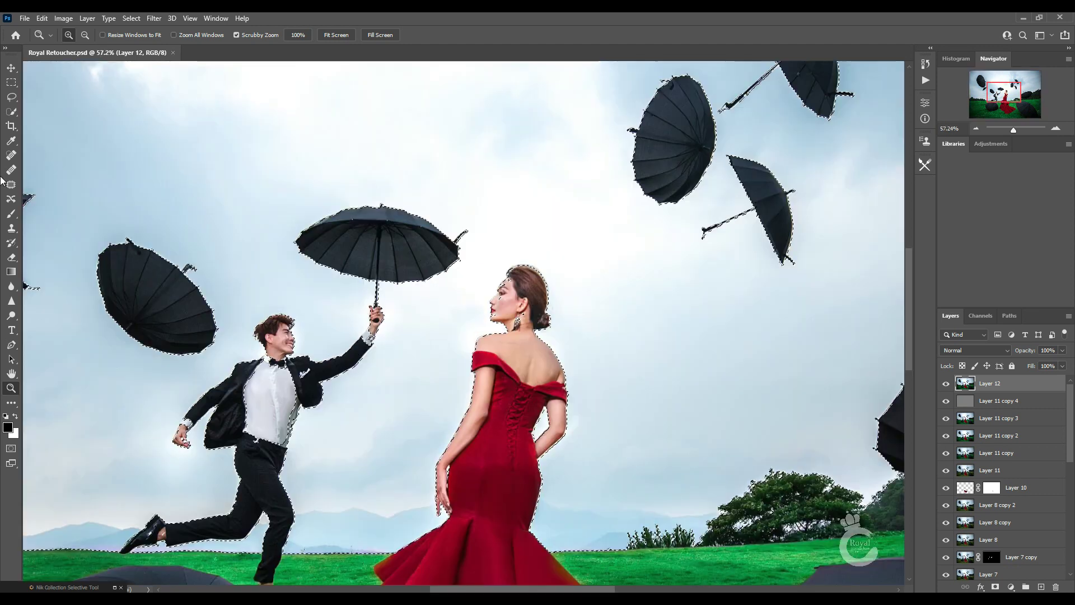
{"action": "left_click", "coordinate": [11, 111]}
{"action": "key", "text": "bracketleft"}
{"action": "key", "text": "bracketleft"}
{"action": "key", "text": "bracketleft"}
{"action": "key", "text": "bracketright"}
{"action": "key", "text": "bracketright"}
{"action": "key", "text": "bracketright"}
{"action": "left_click_drag", "start_coordinate": [496, 295], "coordinate": [515, 287]}
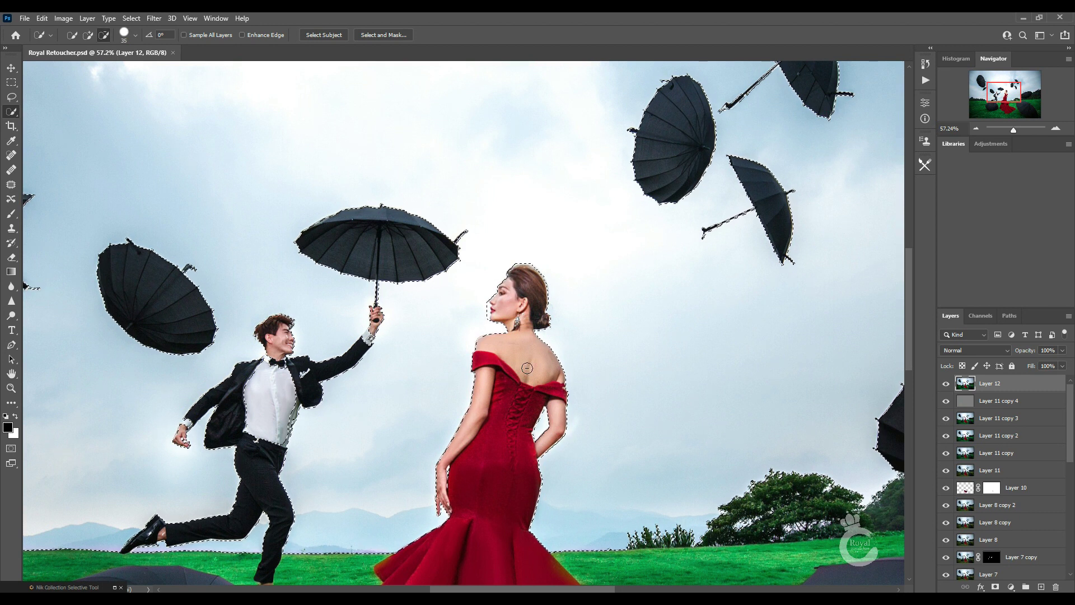
{"action": "key", "text": "alt"}
Refine the selection edges along the lower dress and the man with a smaller brush.
{"action": "left_click_drag", "start_coordinate": [502, 457], "coordinate": [487, 310]}
{"action": "key", "text": "alt"}
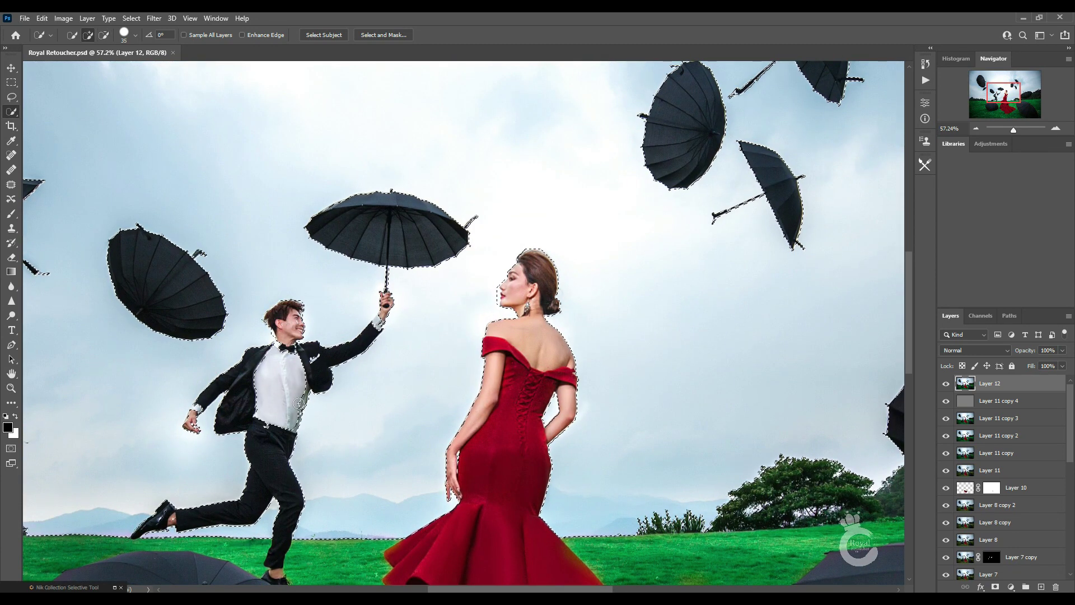
{"action": "key", "text": "bracketleft"}
{"action": "key", "text": "alt"}
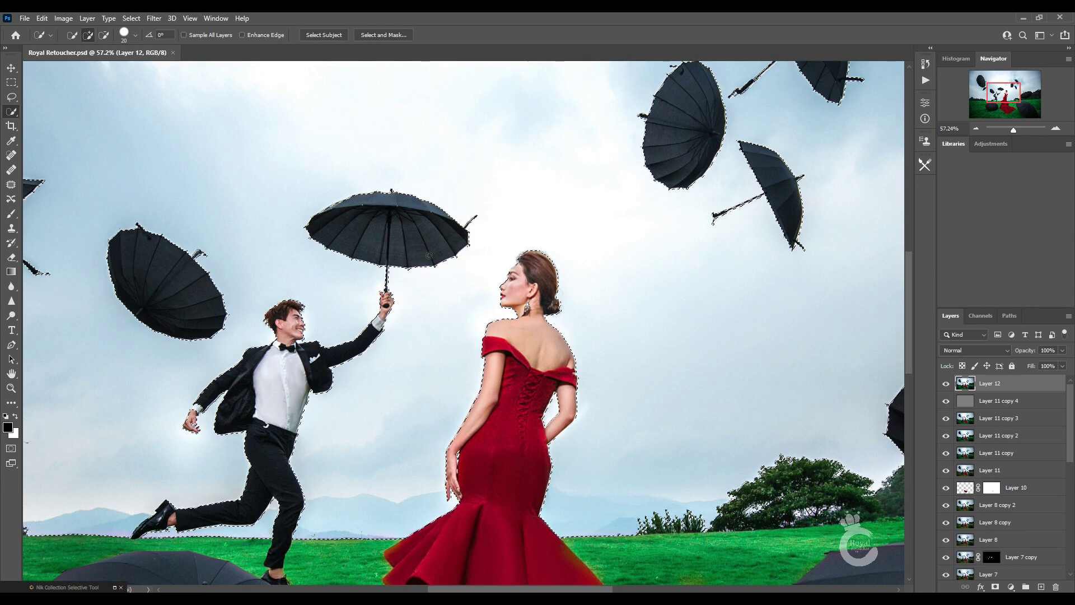
{"action": "mouse_move", "coordinate": [477, 435]}
{"action": "left_mouse_down"}
{"action": "mouse_move", "coordinate": [527, 266]}
{"action": "mouse_move", "coordinate": [680, 389]}
{"action": "mouse_move", "coordinate": [568, 484]}
{"action": "left_mouse_up"}
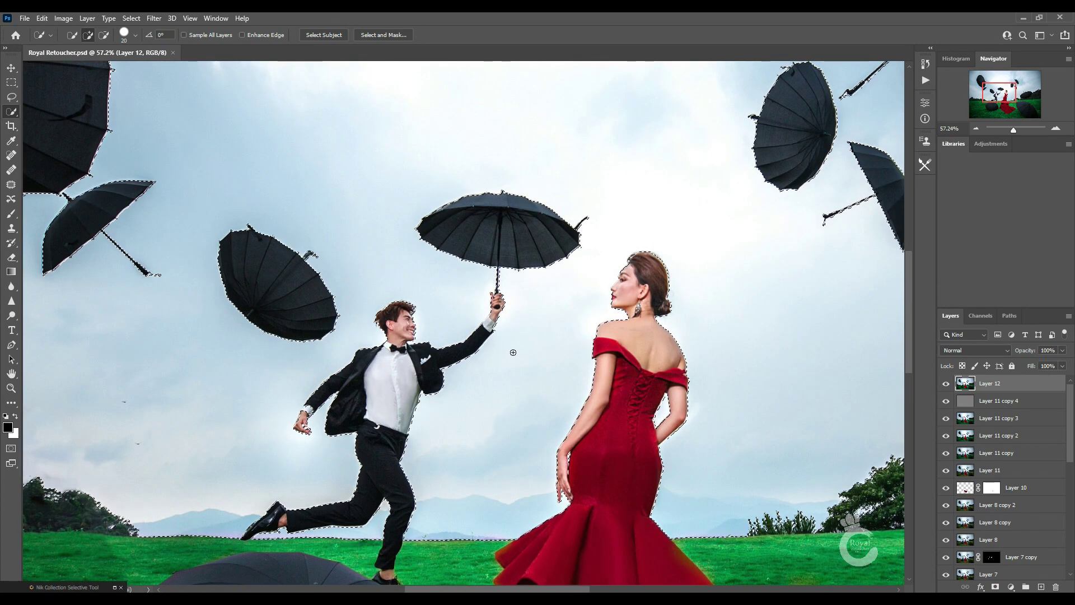
{"action": "key", "text": "z"}
{"action": "left_click_drag", "start_coordinate": [606, 371], "coordinate": [463, 345]}
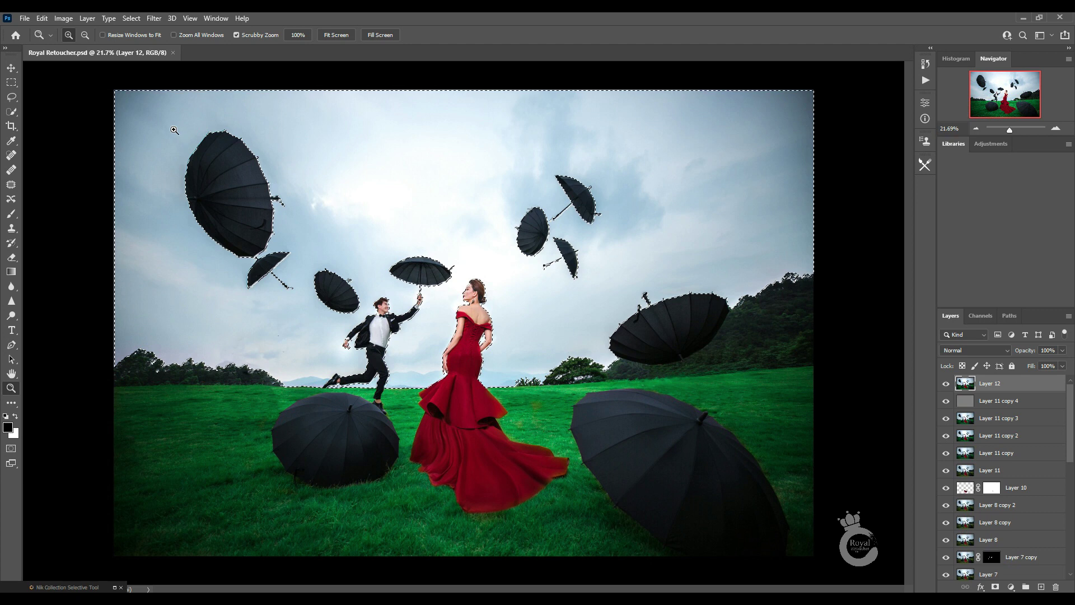
Replace the sky with a blue-to-orange sunset, lowering its Fade Edge.
{"action": "left_click", "coordinate": [42, 18]}
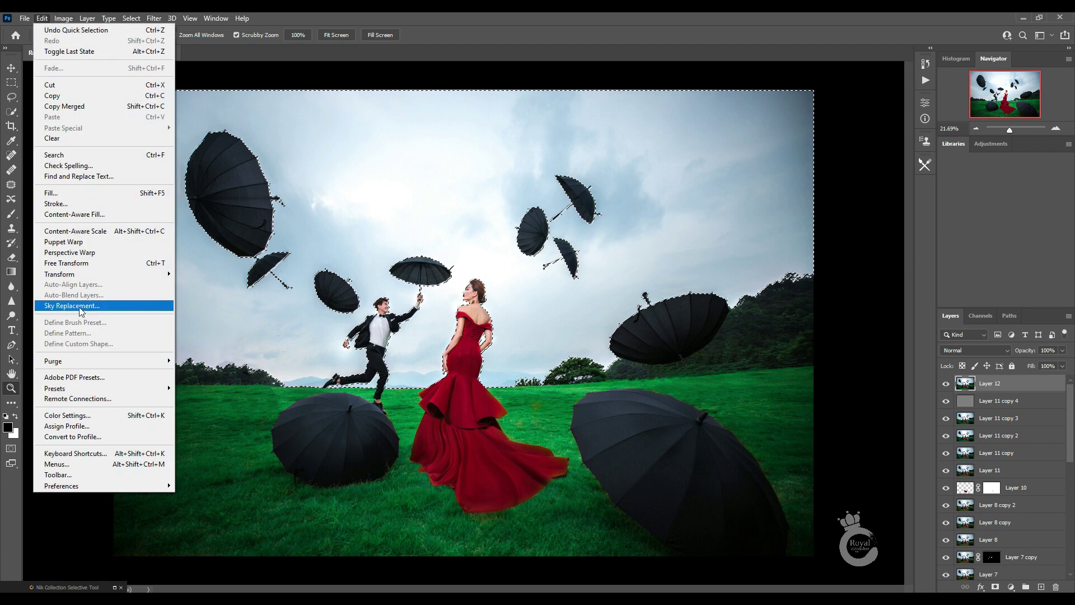
{"action": "left_click", "coordinate": [71, 305]}
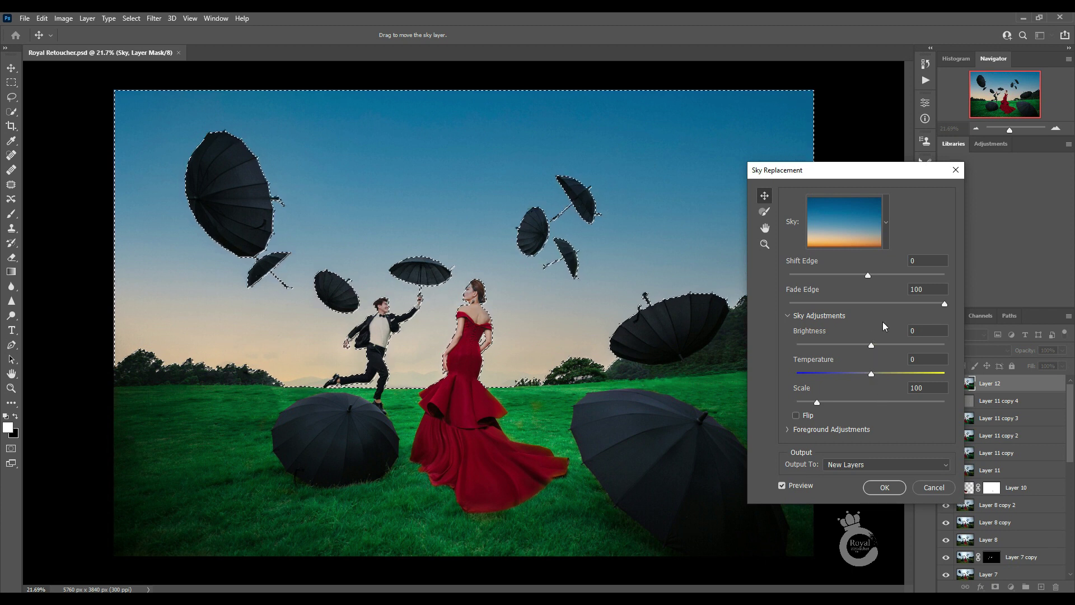
{"action": "left_click_drag", "start_coordinate": [896, 304], "coordinate": [806, 303]}
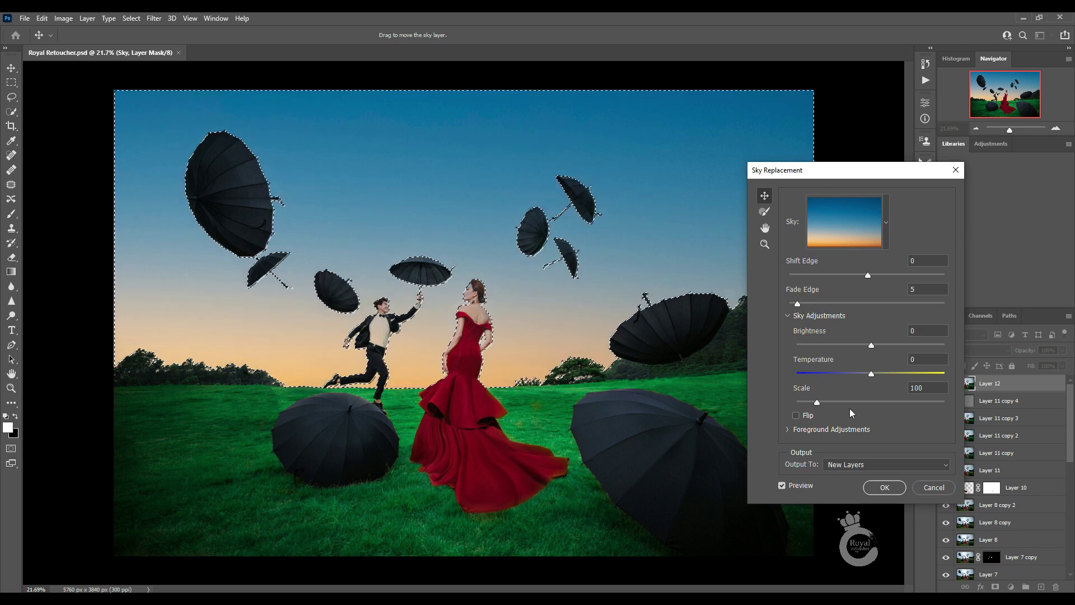
{"action": "left_click", "coordinate": [885, 486]}
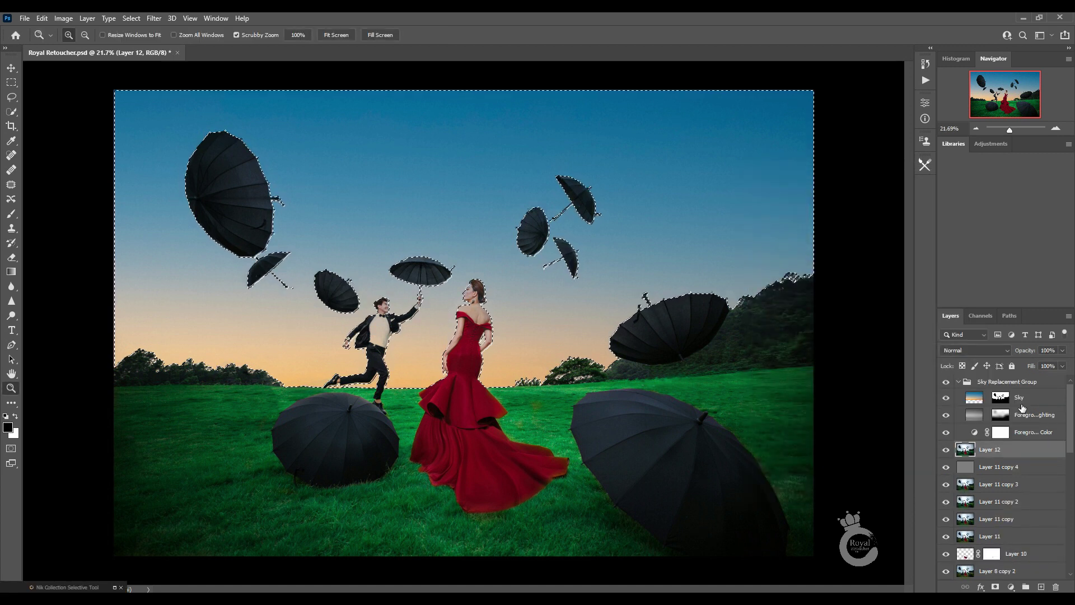
Mask the sky group, set its opacity to 84%, save, and stamp visible layers into Layer 13.
{"action": "left_click", "coordinate": [996, 587]}
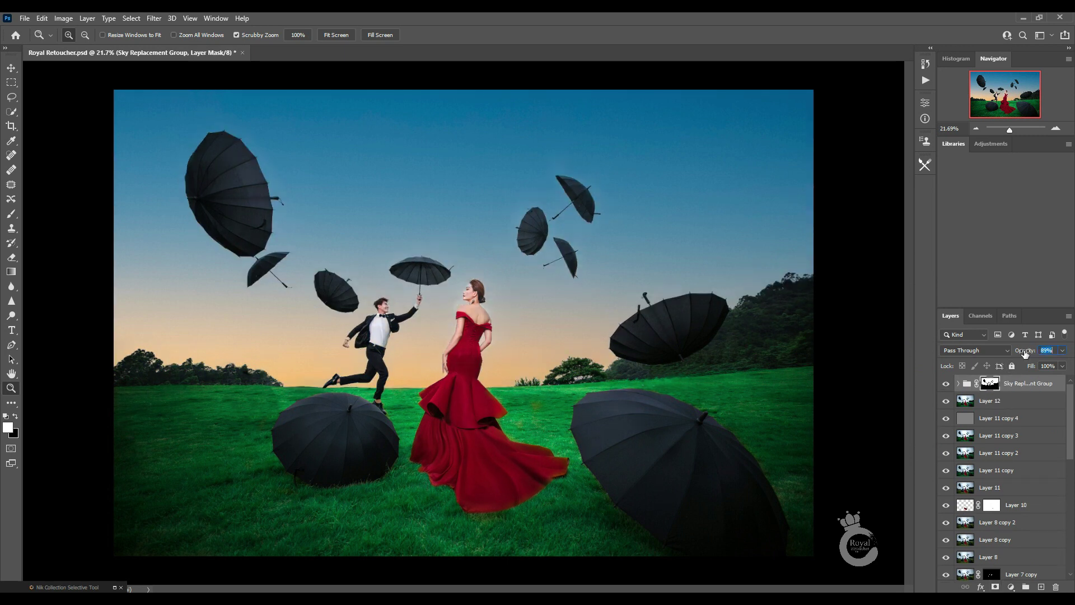
{"action": "left_click_drag", "start_coordinate": [1029, 354], "coordinate": [1025, 353]}
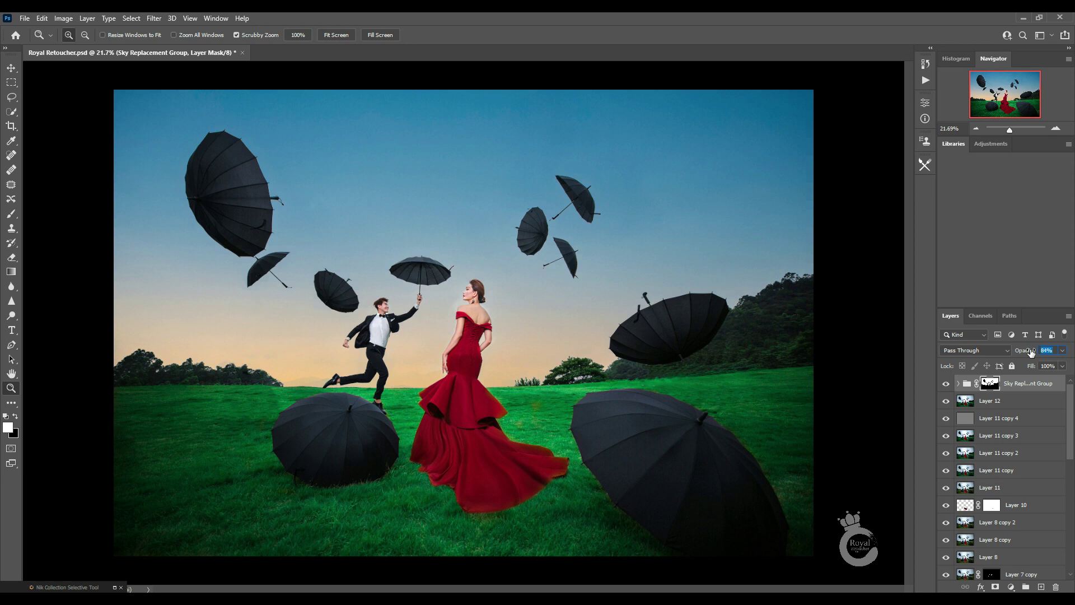
{"action": "left_click", "coordinate": [558, 324], "text": "alt"}
{"action": "key", "text": "ctrl+s"}
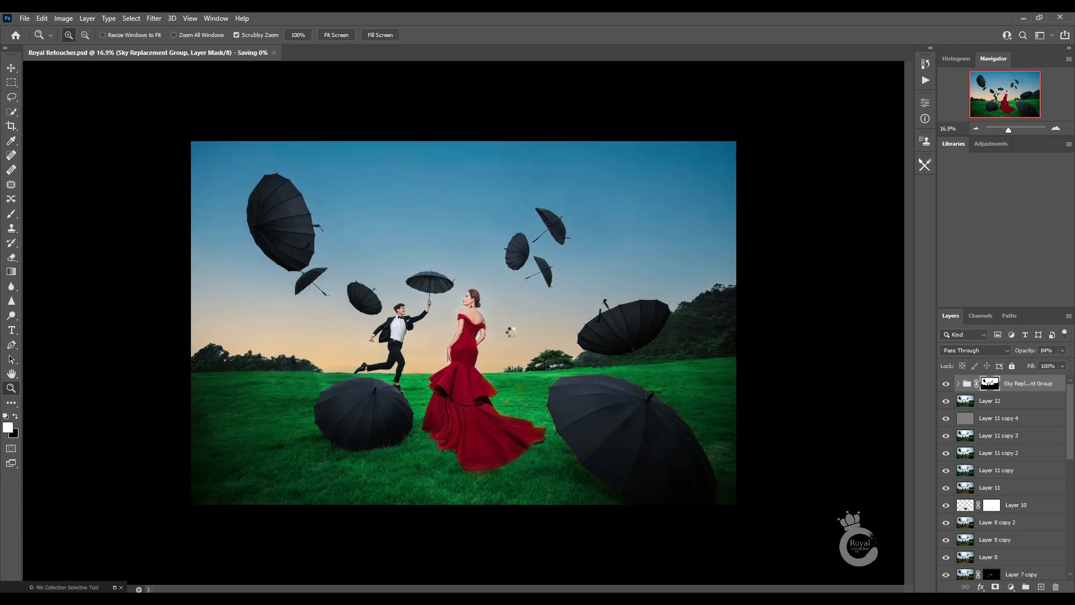
{"action": "key", "text": "ctrl+shift+alt+e"}
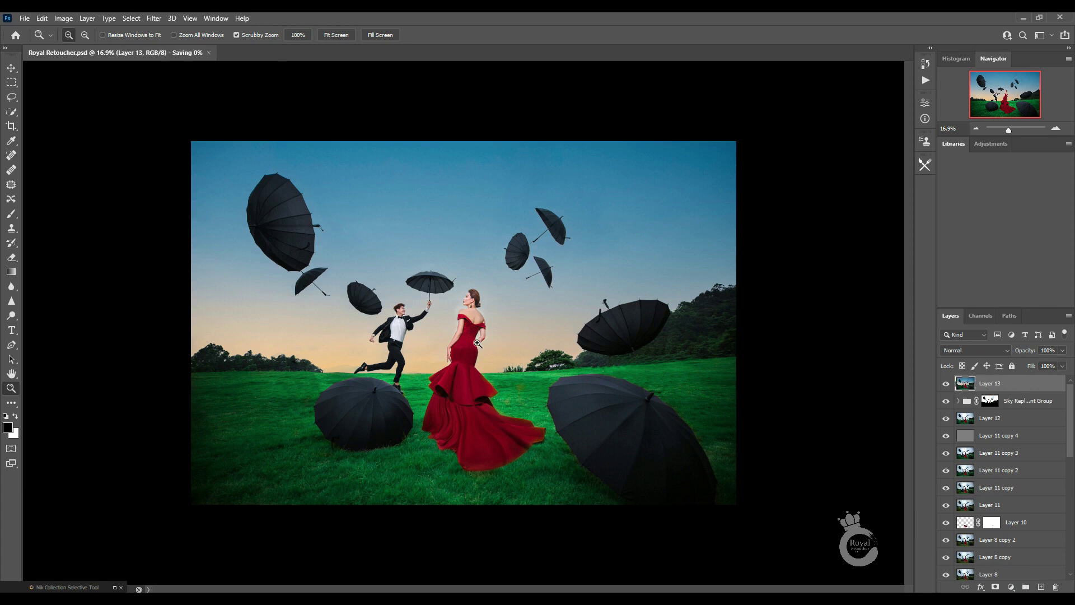
Run the Color Efex Pro 4 action, set the copy to 70% opacity, save, and stamp Layer 14.
{"action": "left_click", "coordinate": [481, 340]}
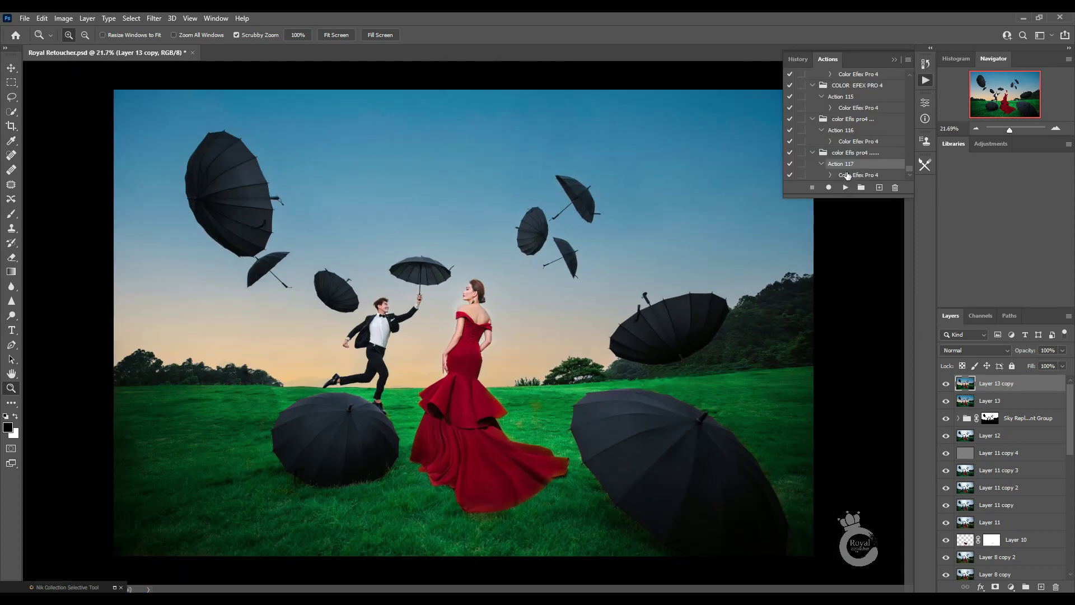
{"action": "left_click", "coordinate": [847, 175]}
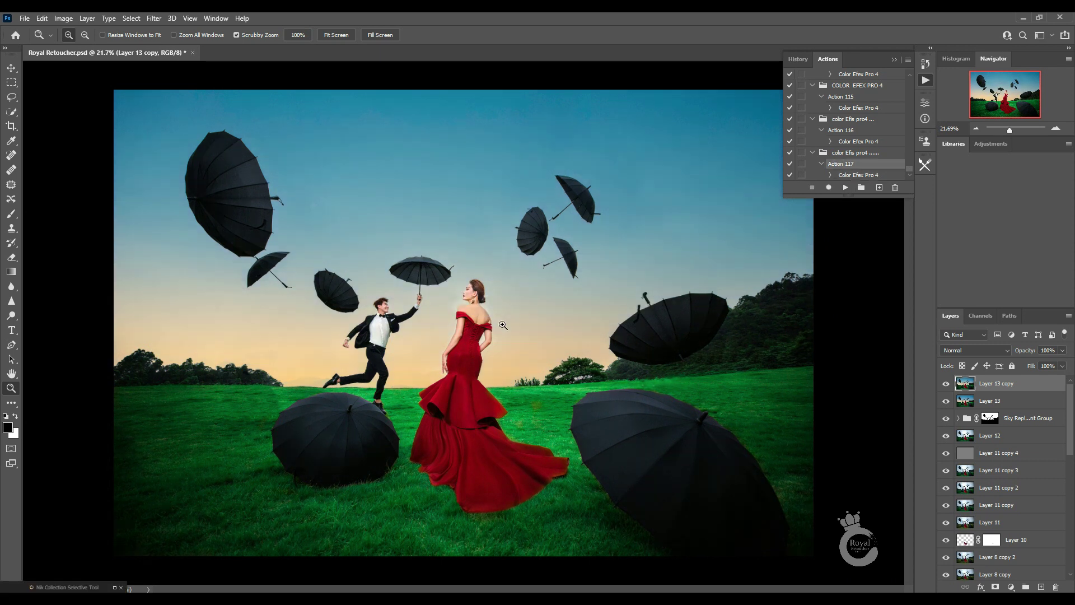
{"action": "left_click_drag", "start_coordinate": [1029, 350], "coordinate": [1019, 352]}
{"action": "left_click_drag", "start_coordinate": [483, 356], "coordinate": [476, 356]}
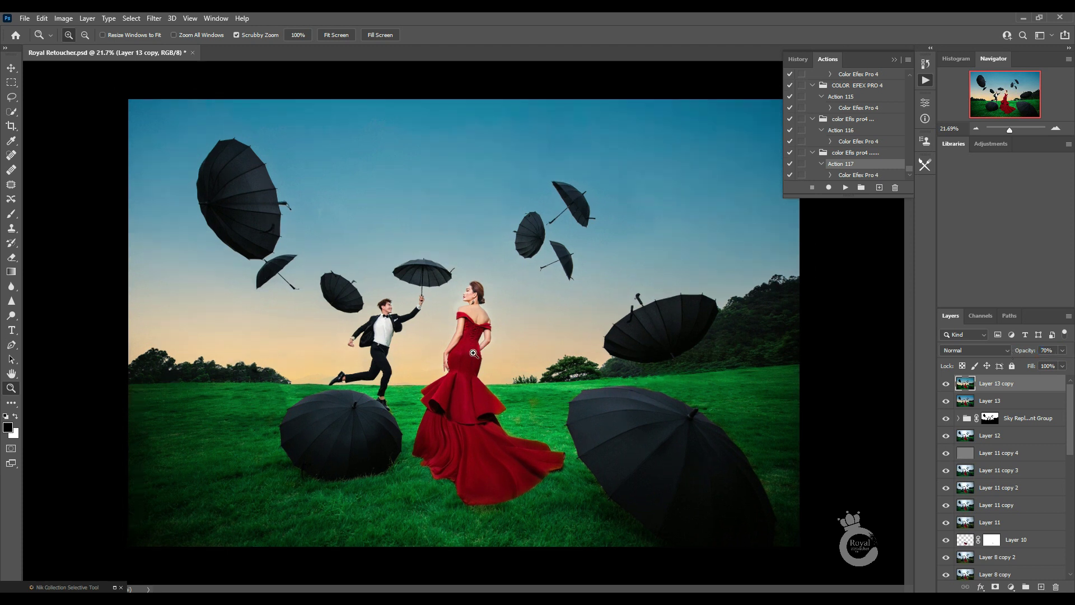
{"action": "key", "text": "ctrl+s"}
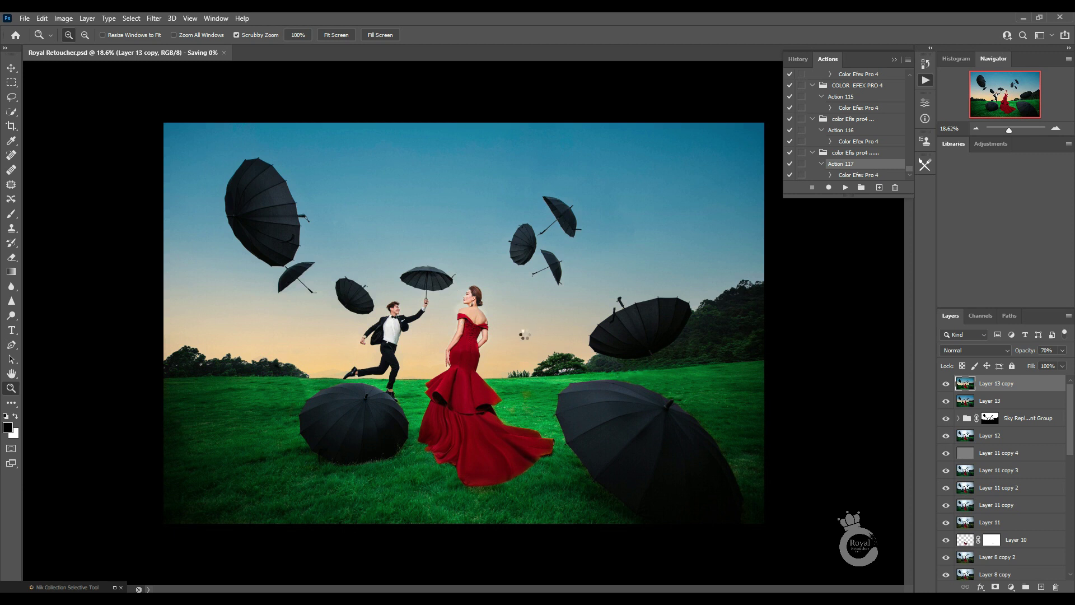
{"action": "key", "text": "ctrl+shift+alt+e"}
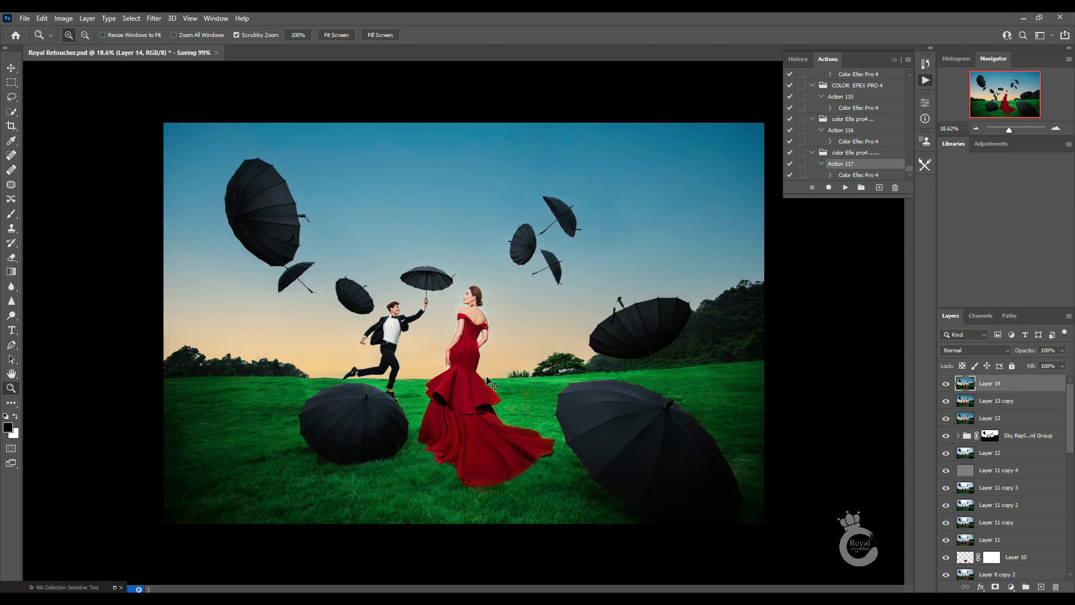
{"action": "scroll", "coordinate": [531, 370], "scroll_direction": "down", "scroll_amount": 1}
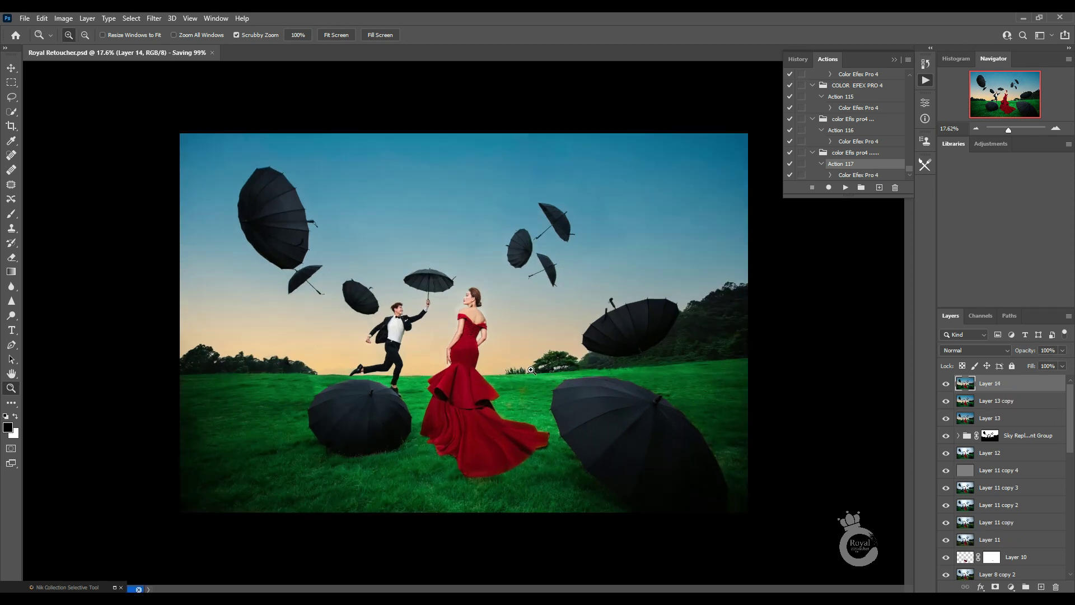
Add a white Solid Color fill layer.
{"action": "left_click", "coordinate": [1011, 587]}
{"action": "left_click", "coordinate": [1003, 391]}
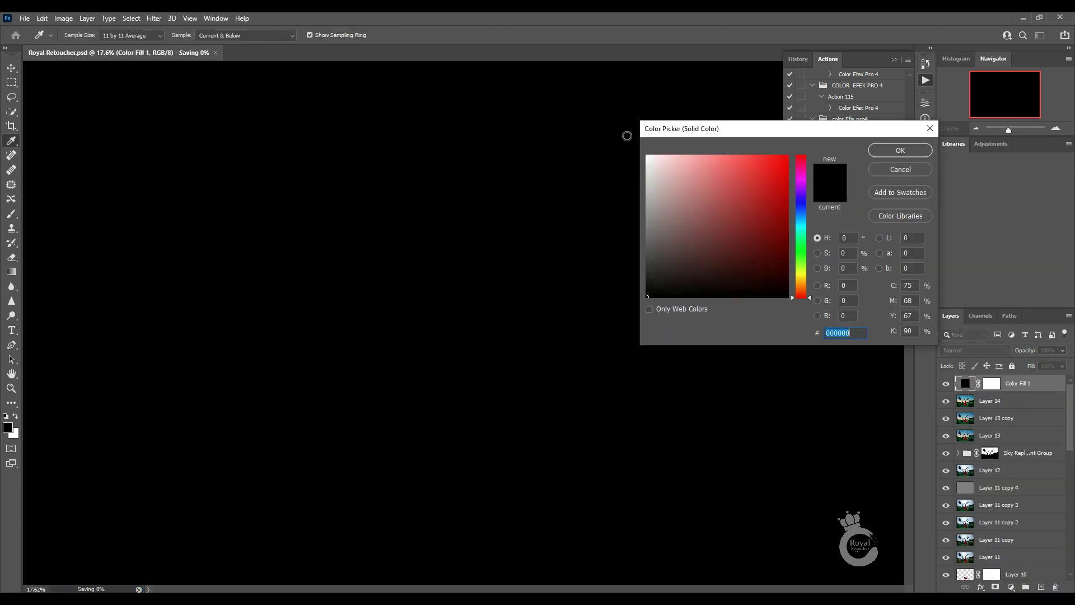
{"action": "left_click_drag", "start_coordinate": [654, 163], "coordinate": [646, 155]}
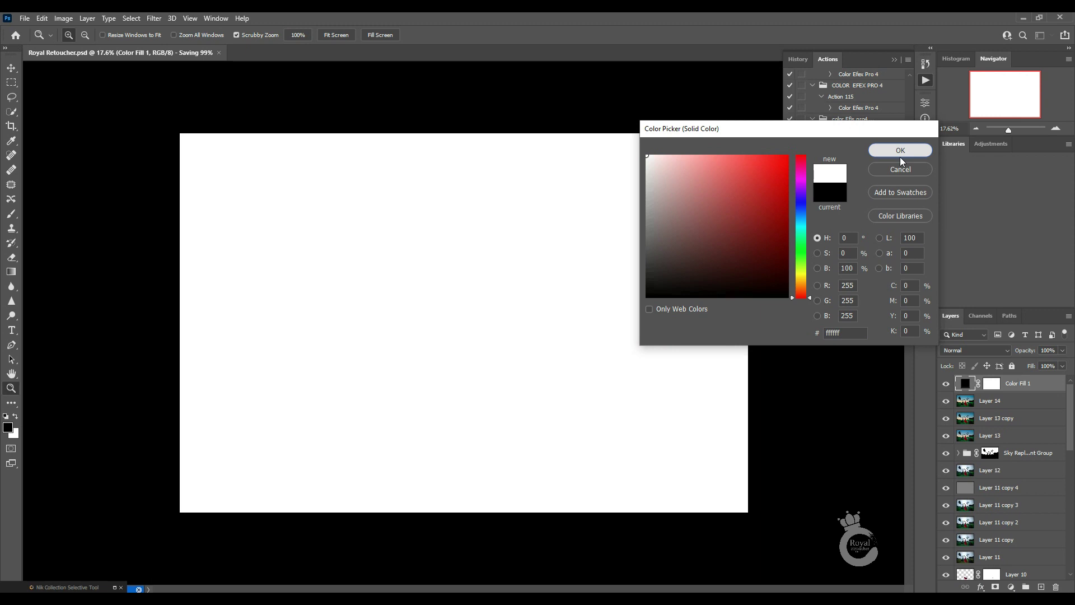
{"action": "left_click", "coordinate": [900, 151]}
Set the fill's Blend If Underlying Layer limits and invert its mask to black.
{"action": "double_click", "coordinate": [1042, 384]}
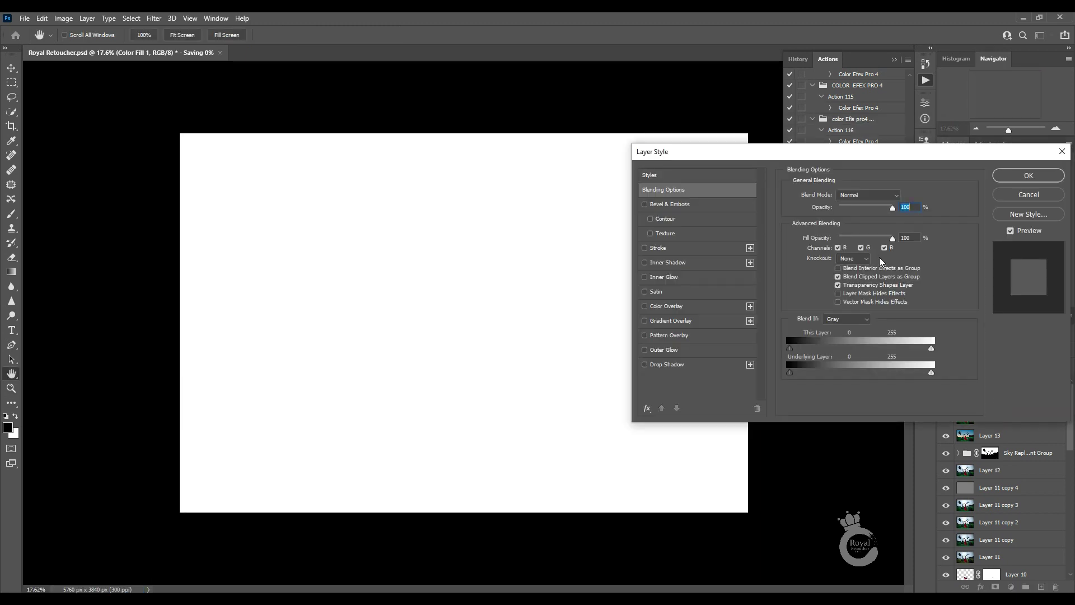
{"action": "left_click_drag", "start_coordinate": [673, 151], "coordinate": [564, 228]}
{"action": "left_click_drag", "start_coordinate": [677, 450], "coordinate": [787, 455]}
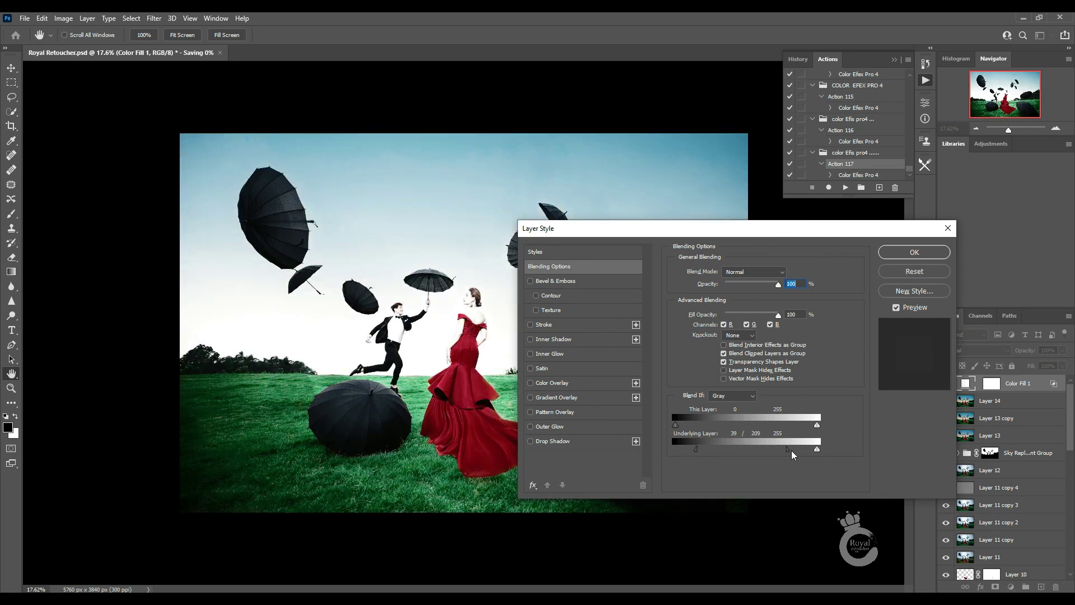
{"action": "mouse_move", "coordinate": [713, 225]}
{"action": "left_mouse_down"}
{"action": "mouse_move", "coordinate": [971, 354]}
{"action": "mouse_move", "coordinate": [796, 234]}
{"action": "left_mouse_up"}
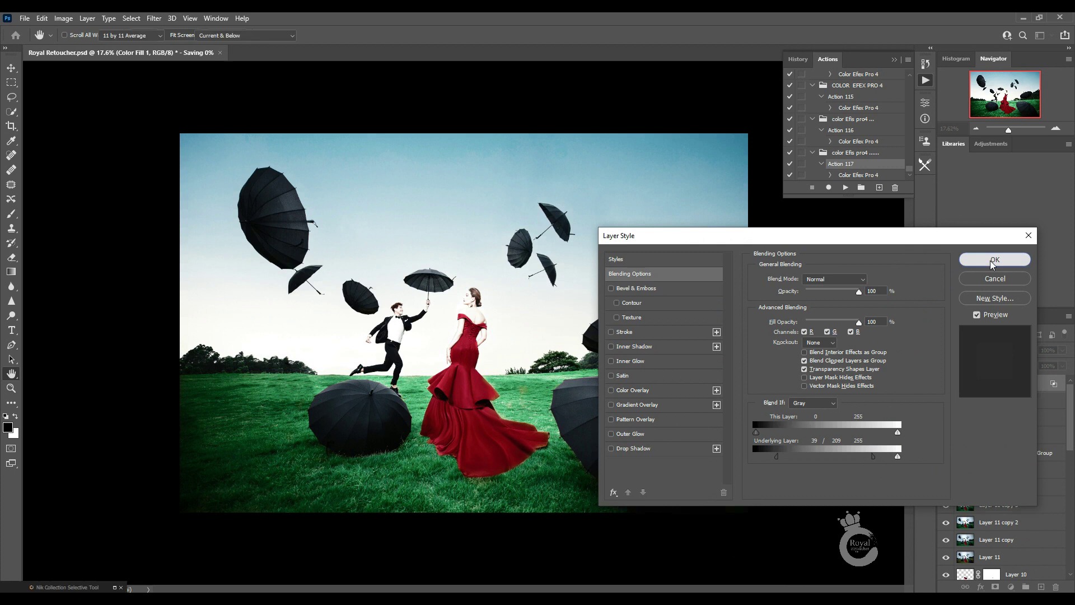
{"action": "left_click", "coordinate": [996, 260]}
{"action": "left_click", "coordinate": [992, 384]}
{"action": "key", "text": "ctrl+i"}
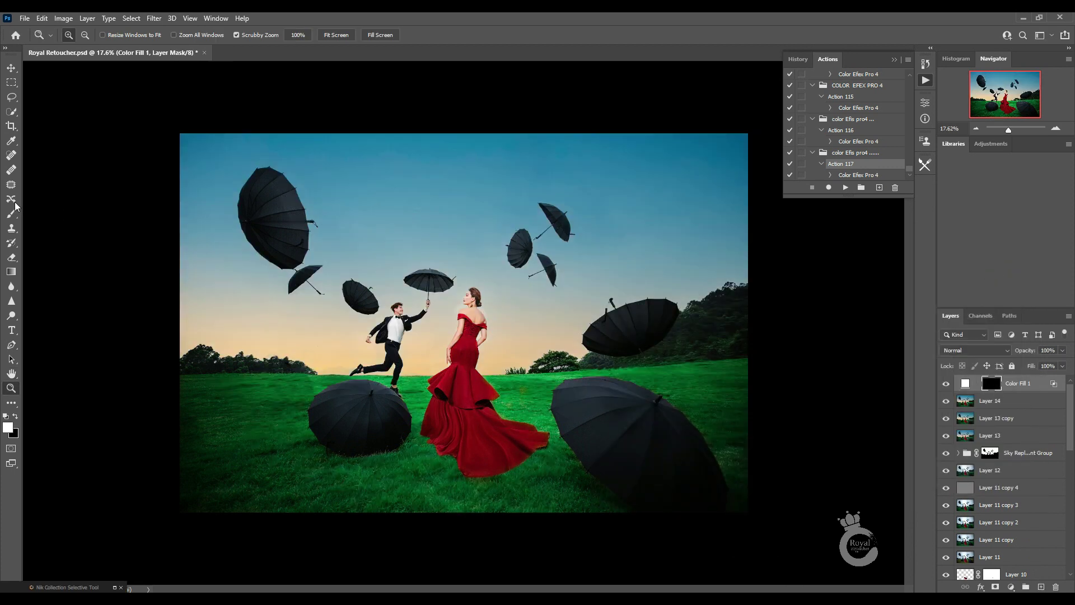
Paint white on the Color Fill 1 mask over the umbrellas with varying brush sizes, then save.
{"action": "left_click", "coordinate": [11, 214]}
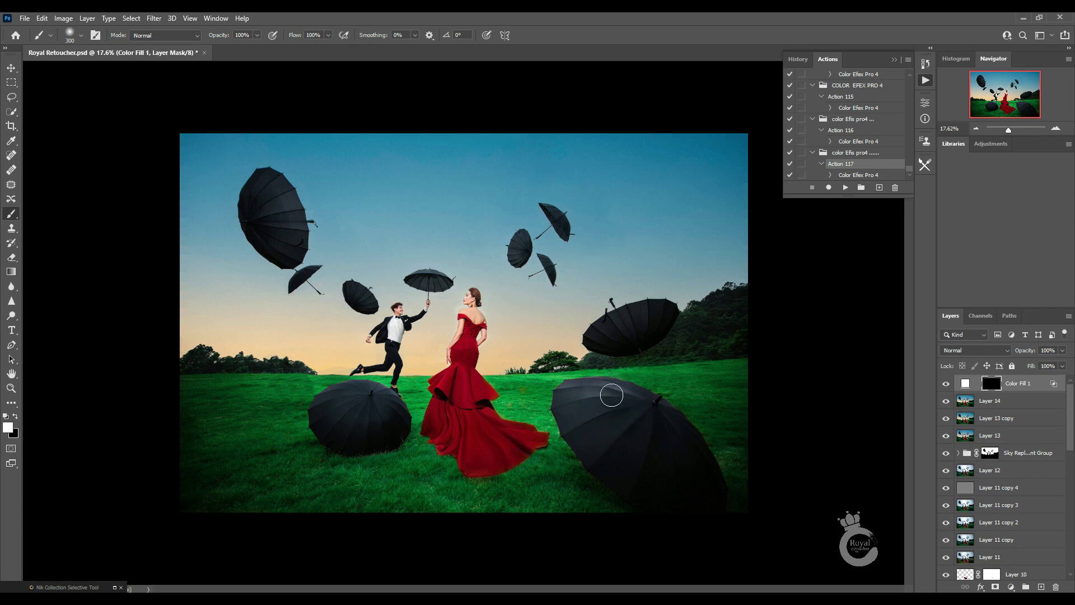
{"action": "key", "text": "bracketleft"}
{"action": "key", "text": "bracketright"}
{"action": "key", "text": "bracketleft"}
{"action": "key", "text": "bracketleft"}
{"action": "key", "text": "bracketleft"}
{"action": "key", "text": "bracketleft"}
{"action": "key", "text": "bracketleft"}
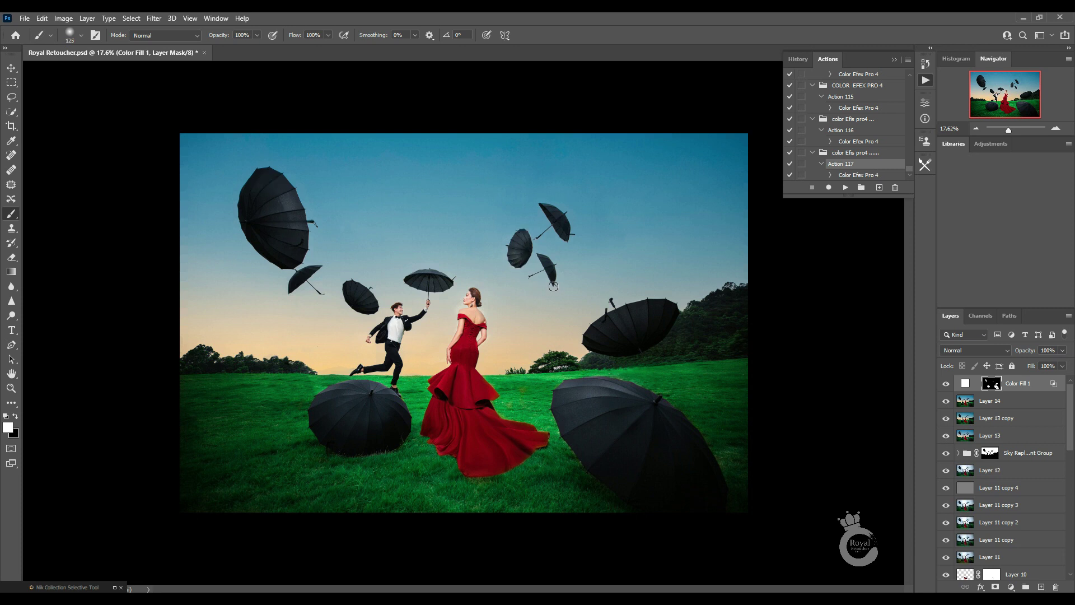
{"action": "key", "text": "x"}
{"action": "key", "text": "x"}
{"action": "key", "text": "bracketright"}
{"action": "key", "text": "bracketright"}
{"action": "key", "text": "bracketleft"}
{"action": "key", "text": "z"}
{"action": "mouse_move", "coordinate": [478, 366]}
{"action": "left_mouse_down"}
{"action": "mouse_move", "coordinate": [466, 343]}
{"action": "mouse_move", "coordinate": [467, 372]}
{"action": "left_mouse_up"}
{"action": "key", "text": "ctrl+s"}
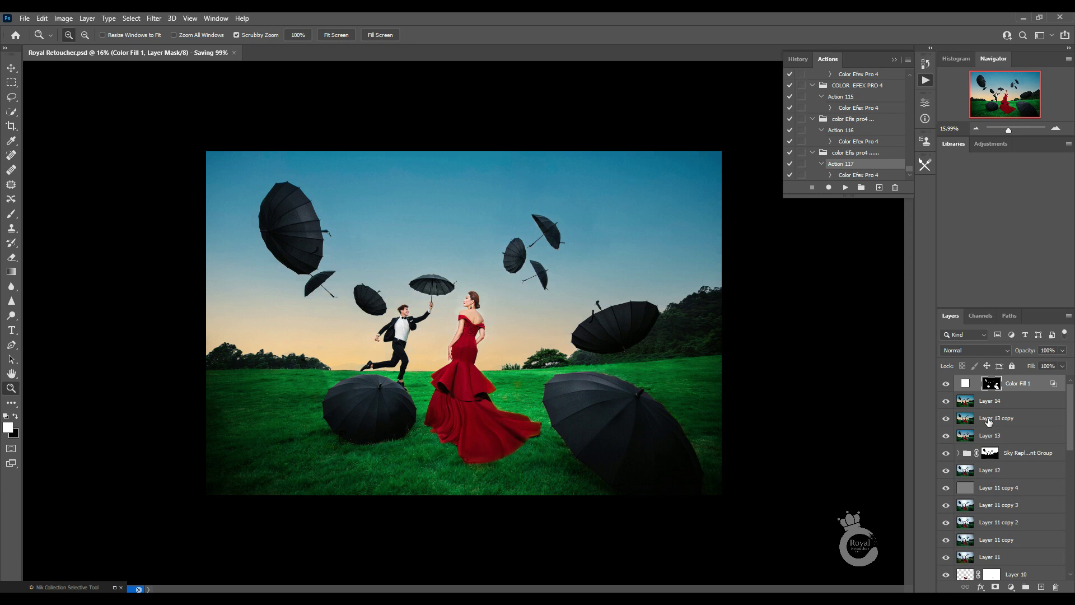
Stamp a merged Layer 15, duplicate it, and apply a Blue-channel Levels adjustment to the copy.
{"action": "key", "text": "ctrl+alt+shift+e"}
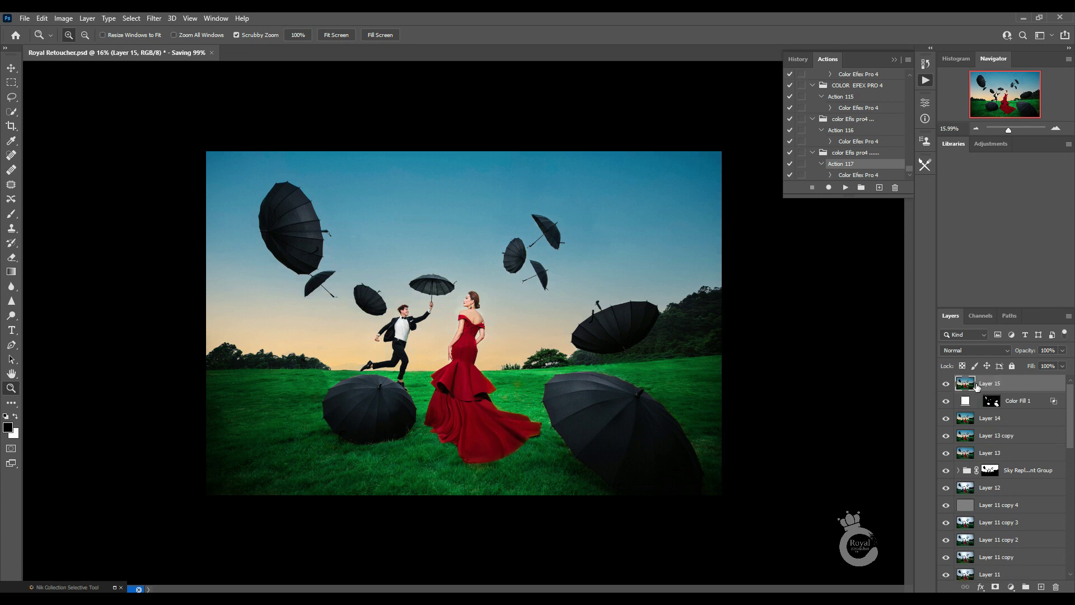
{"action": "key", "text": "ctrl+j"}
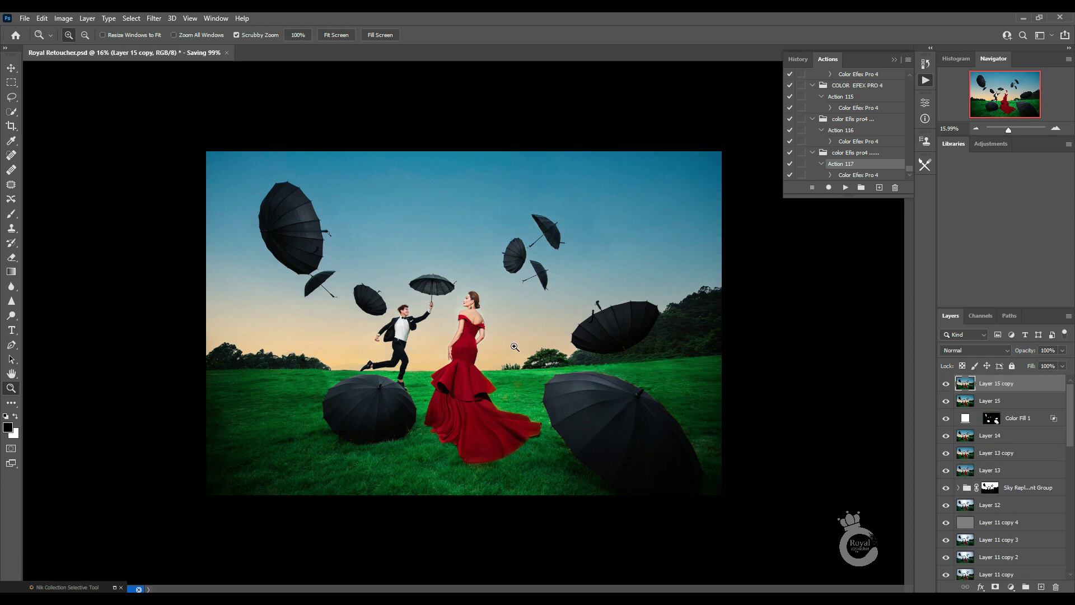
{"action": "left_click_drag", "start_coordinate": [515, 348], "coordinate": [491, 335]}
{"action": "key", "text": "ctrl+l"}
{"action": "left_click", "coordinate": [681, 153]}
{"action": "left_click", "coordinate": [672, 190]}
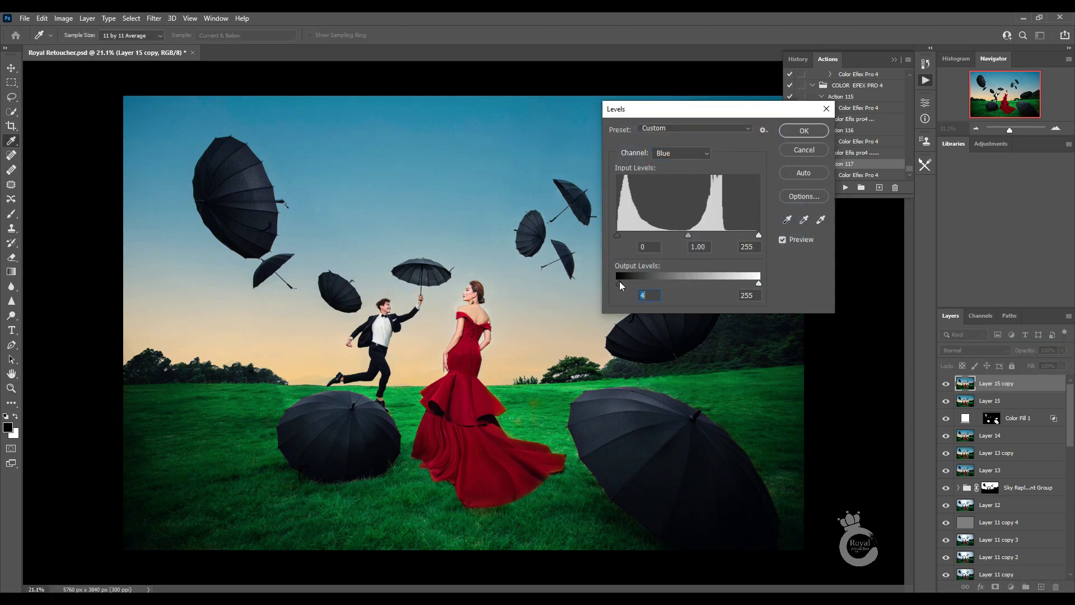
{"action": "key", "text": "Return"}
Save, then hide and show the graded copy to compare.
{"action": "key", "text": "z"}
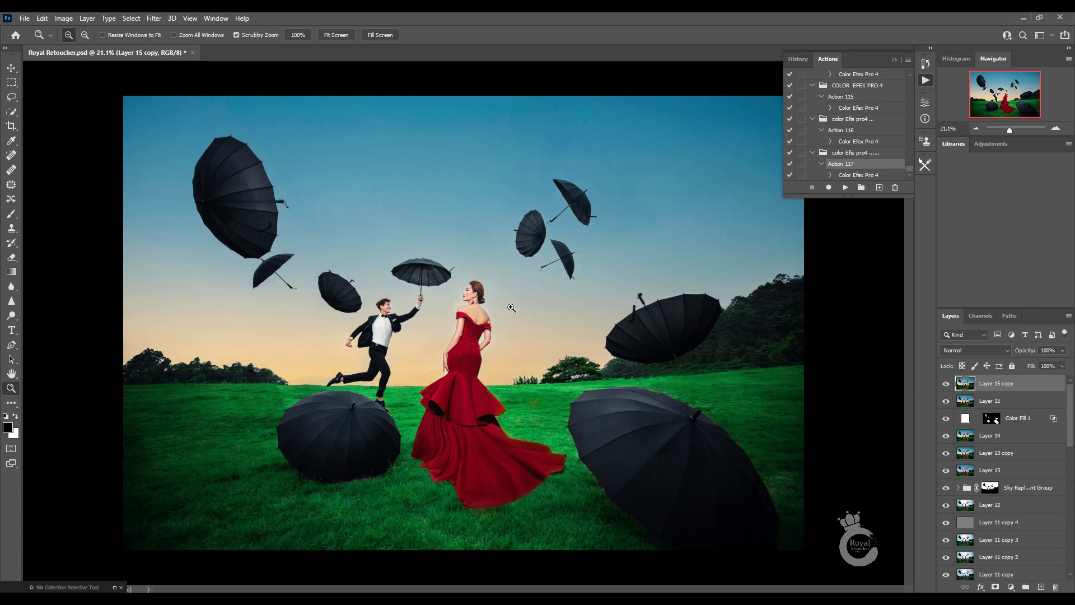
{"action": "left_click", "coordinate": [496, 316], "text": "alt"}
{"action": "key", "text": "ctrl+s"}
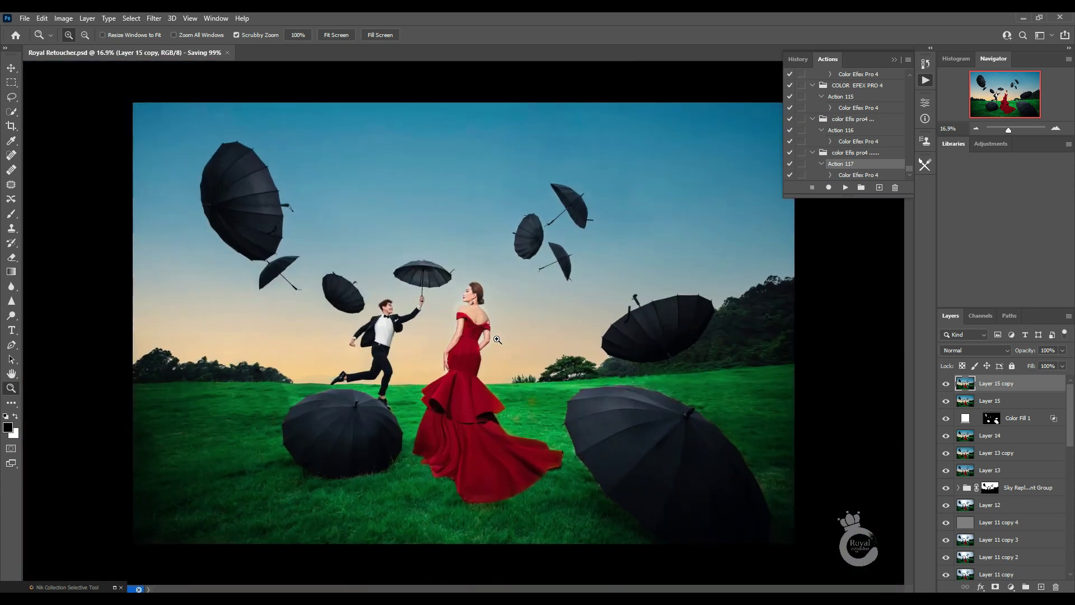
{"action": "left_click_drag", "start_coordinate": [487, 339], "coordinate": [492, 341]}
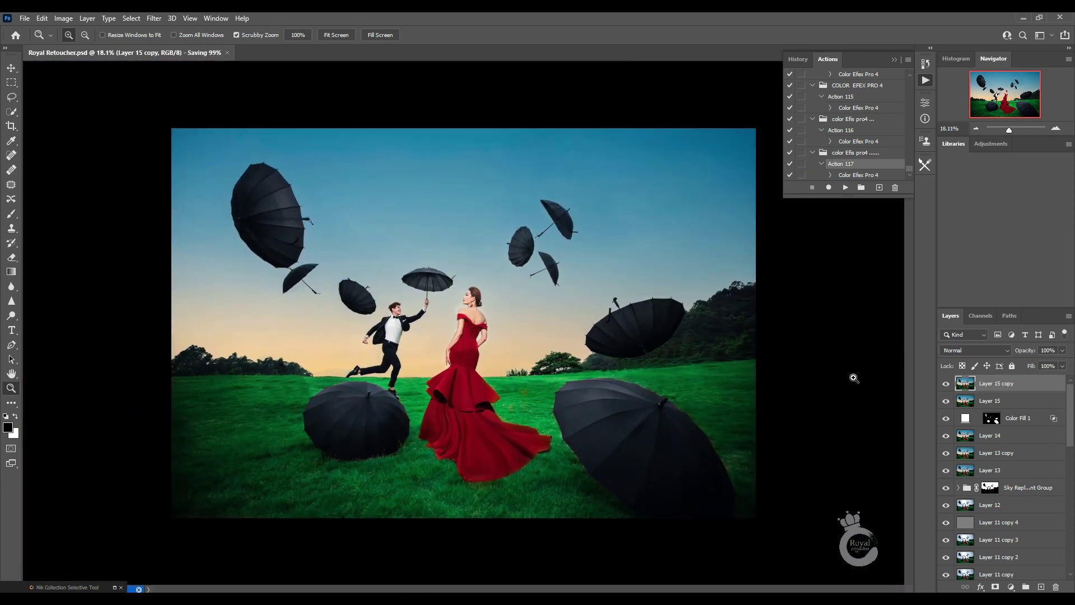
{"action": "left_click", "coordinate": [946, 384]}
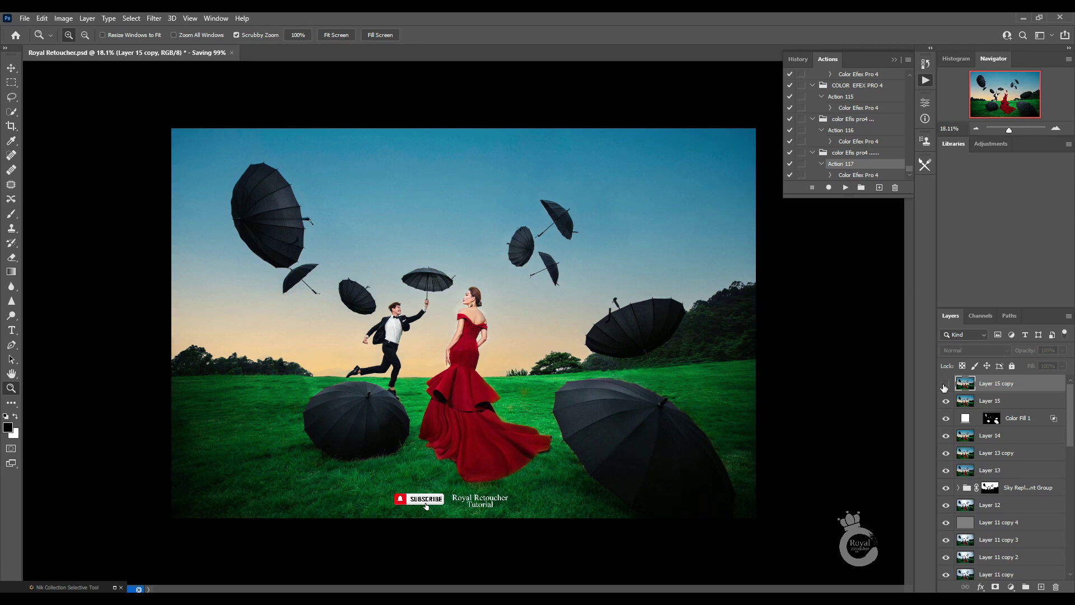
{"action": "left_click", "coordinate": [946, 385]}
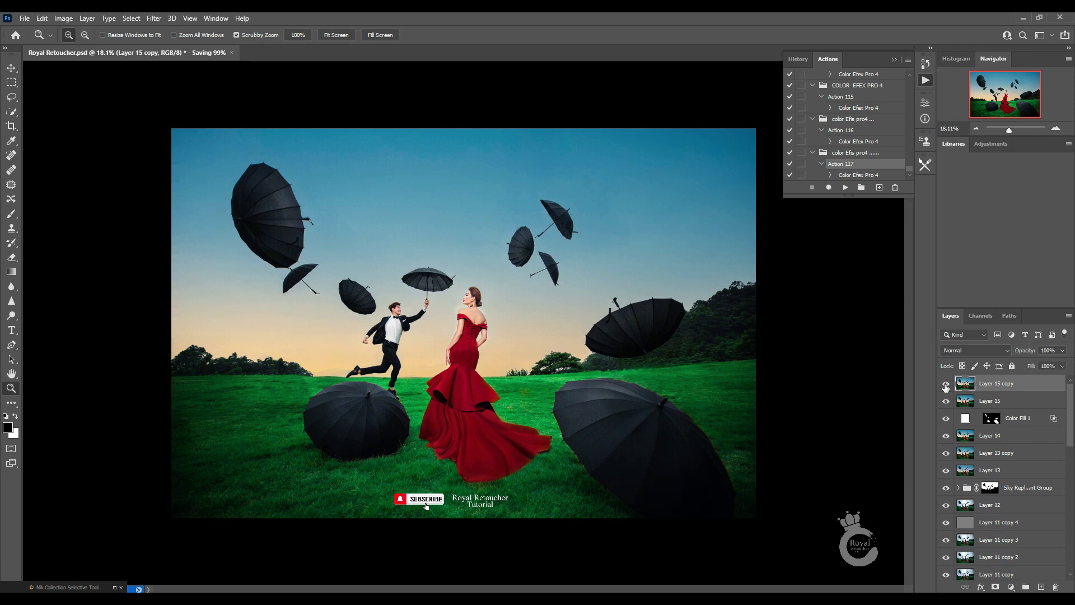